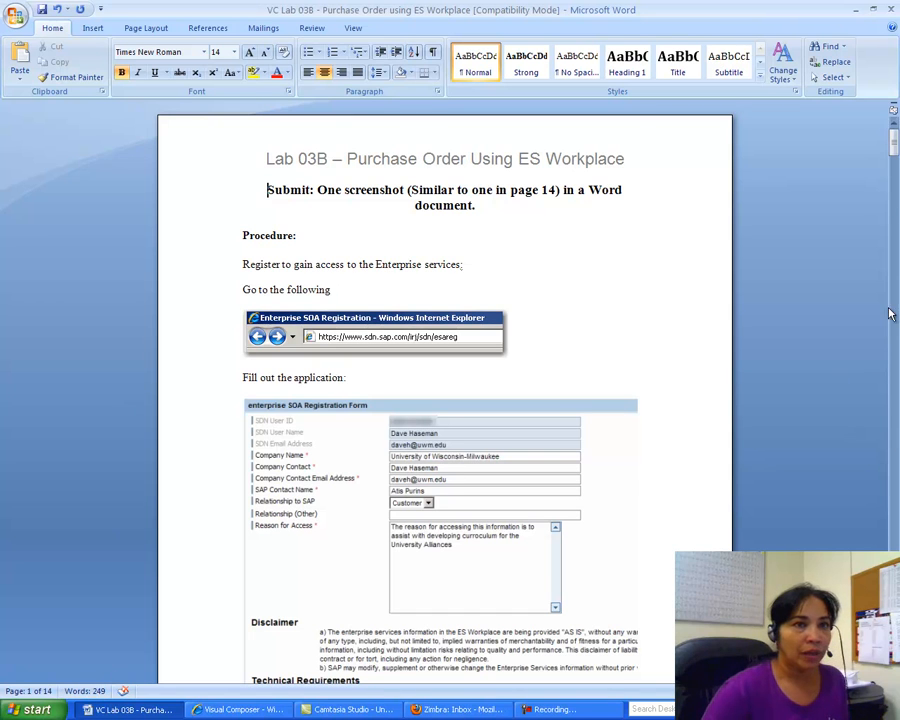
Step: Copy the registration-address screenshot from the Word lab, then start a new Internet Explorer tab beside Visual Composer
{"action": "mouse_move", "coordinate": [894, 141]}
{"action": "left_mouse_down"}
{"action": "mouse_move", "coordinate": [896, 172]}
{"action": "mouse_move", "coordinate": [896, 140]}
{"action": "left_mouse_up"}
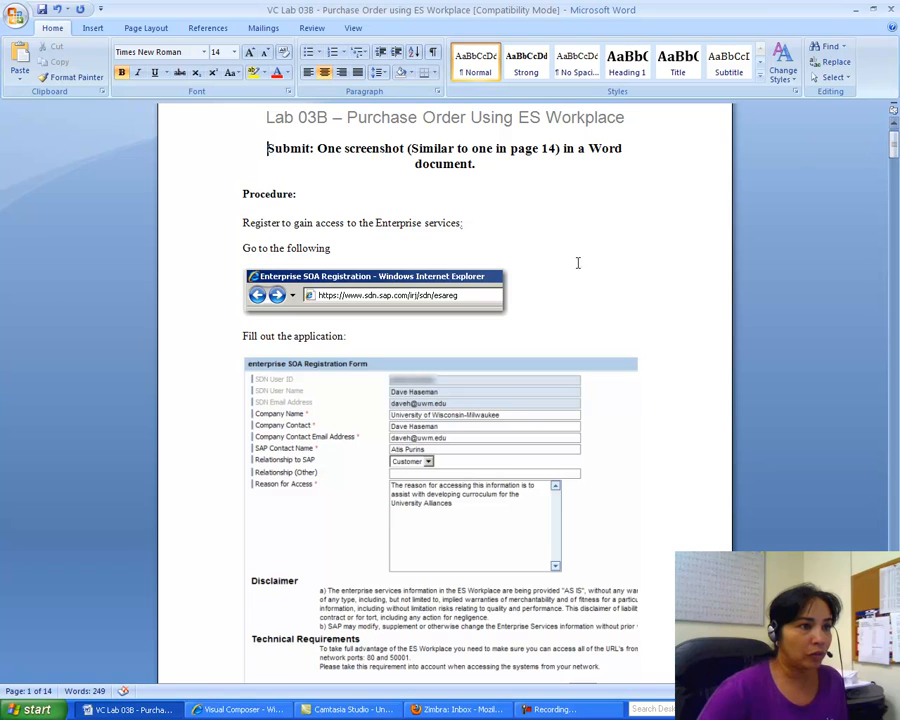
{"action": "left_click", "coordinate": [362, 297]}
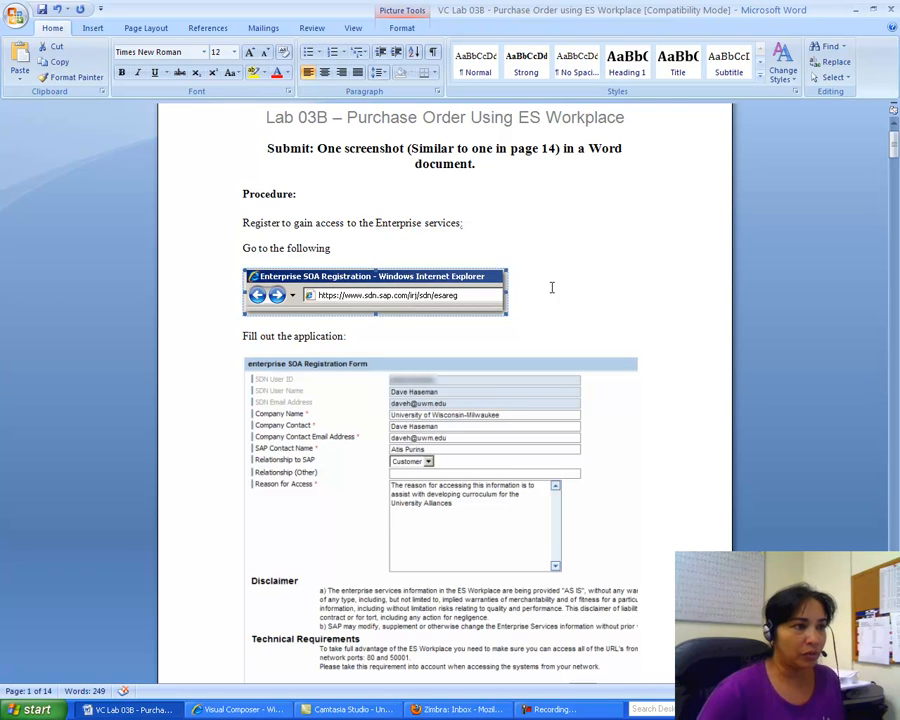
{"action": "right_click", "coordinate": [374, 304]}
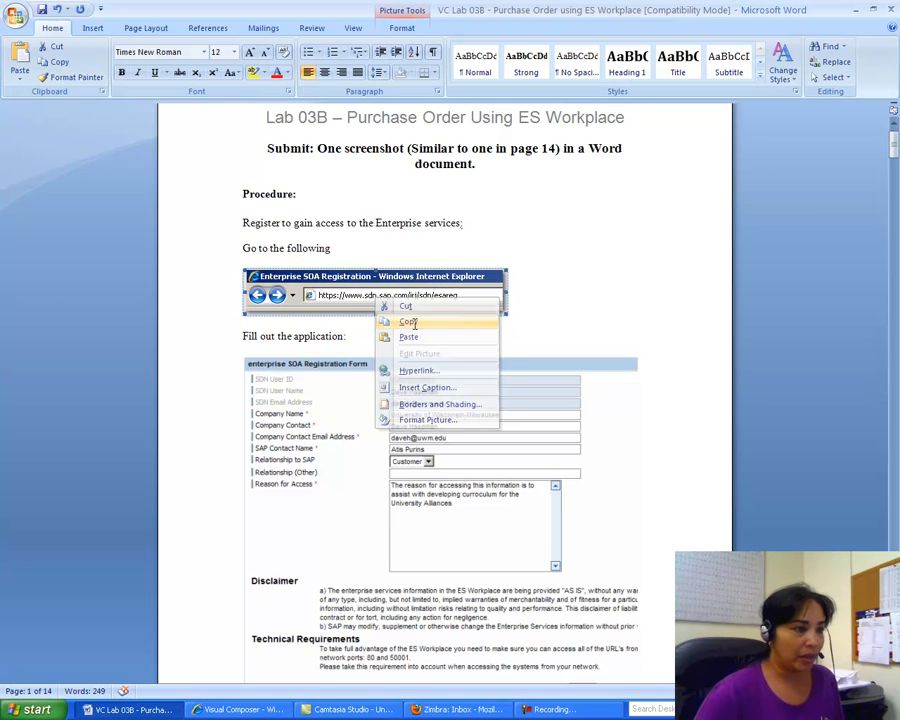
{"action": "left_click", "coordinate": [410, 322]}
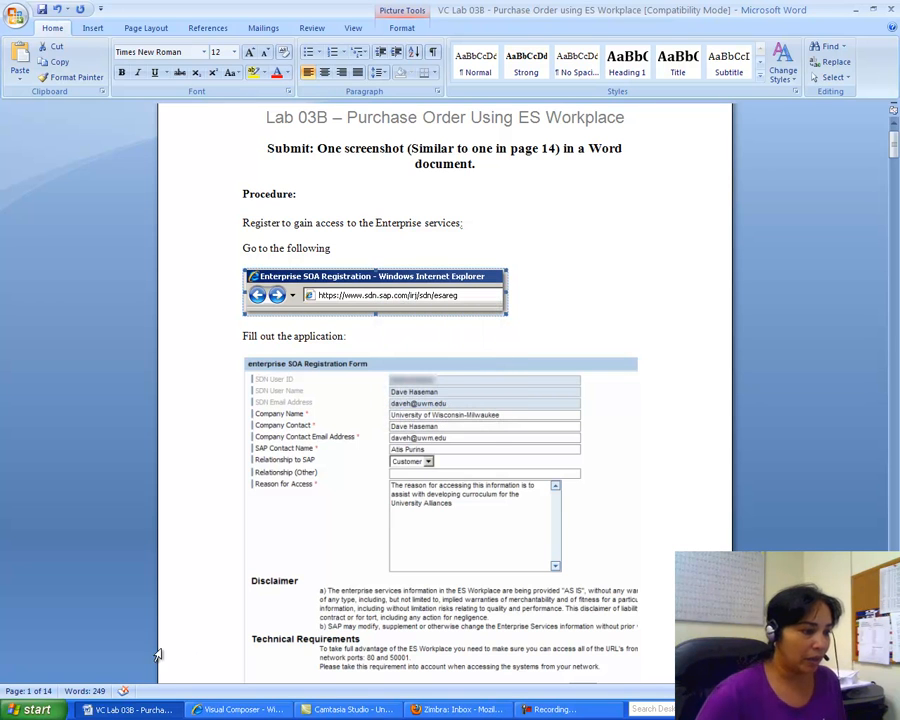
{"action": "left_click", "coordinate": [284, 711]}
{"action": "left_click", "coordinate": [225, 92]}
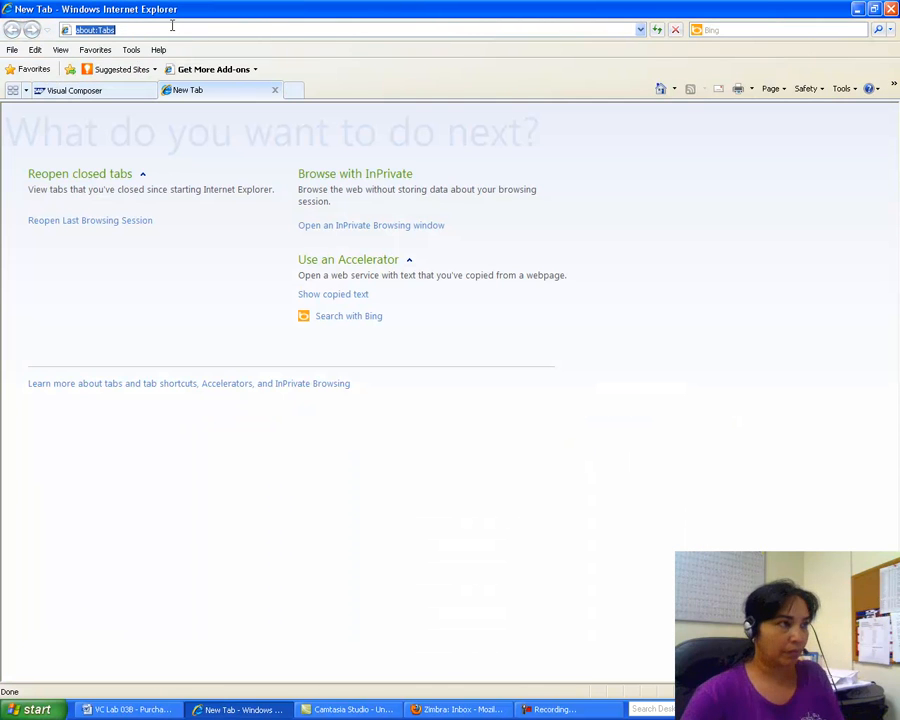
Step: Clear the about:Tabs address in the new tab, recheck the registration address in Word, and come back
{"action": "key", "text": "BackSpace"}
{"action": "right_click", "coordinate": [145, 29]}
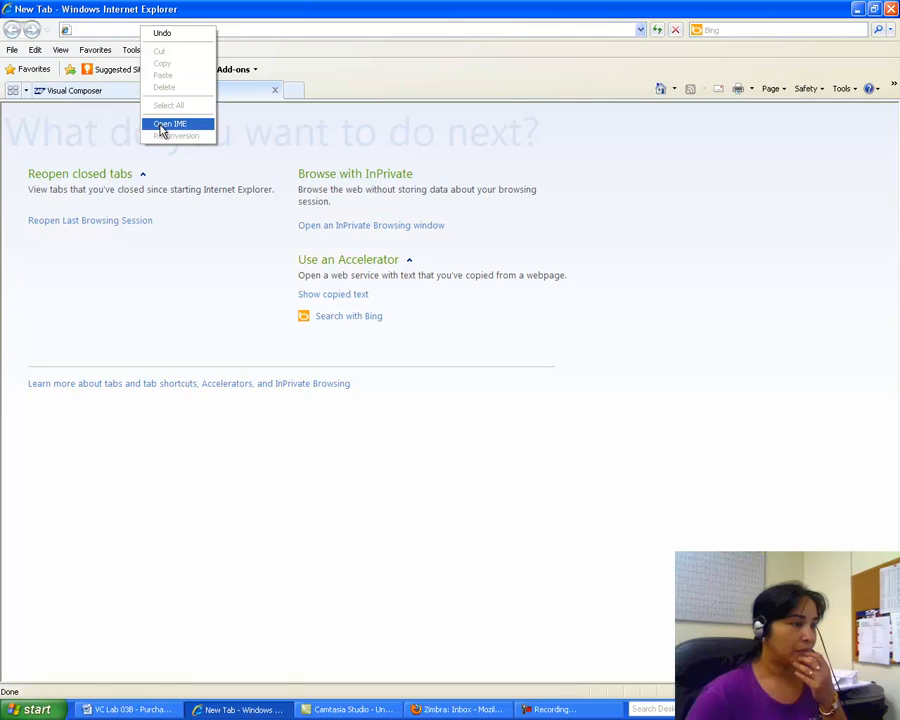
{"action": "left_click", "coordinate": [555, 216]}
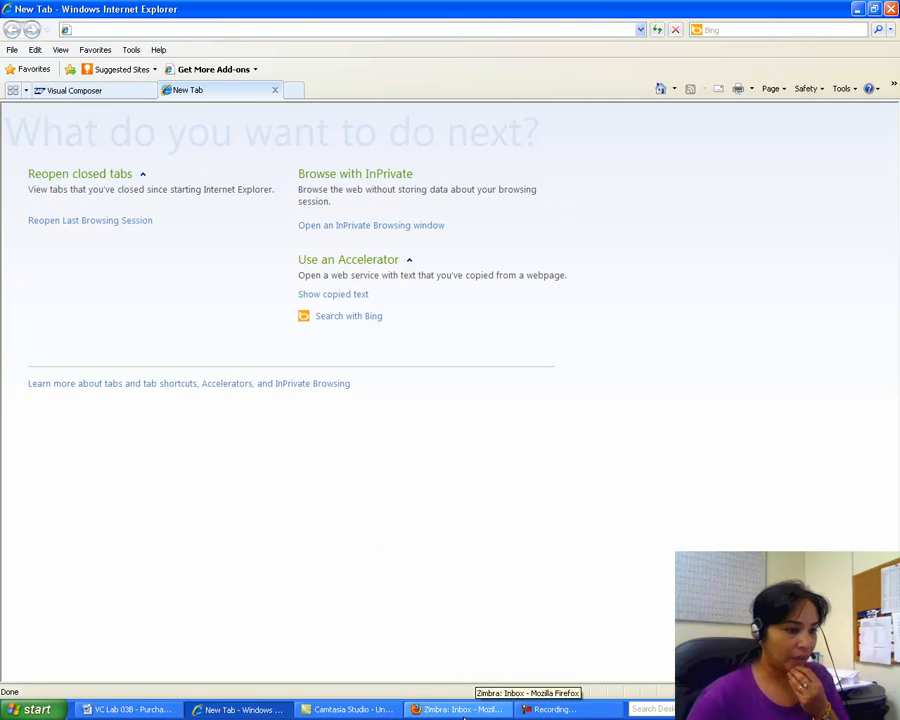
{"action": "left_click", "coordinate": [156, 711]}
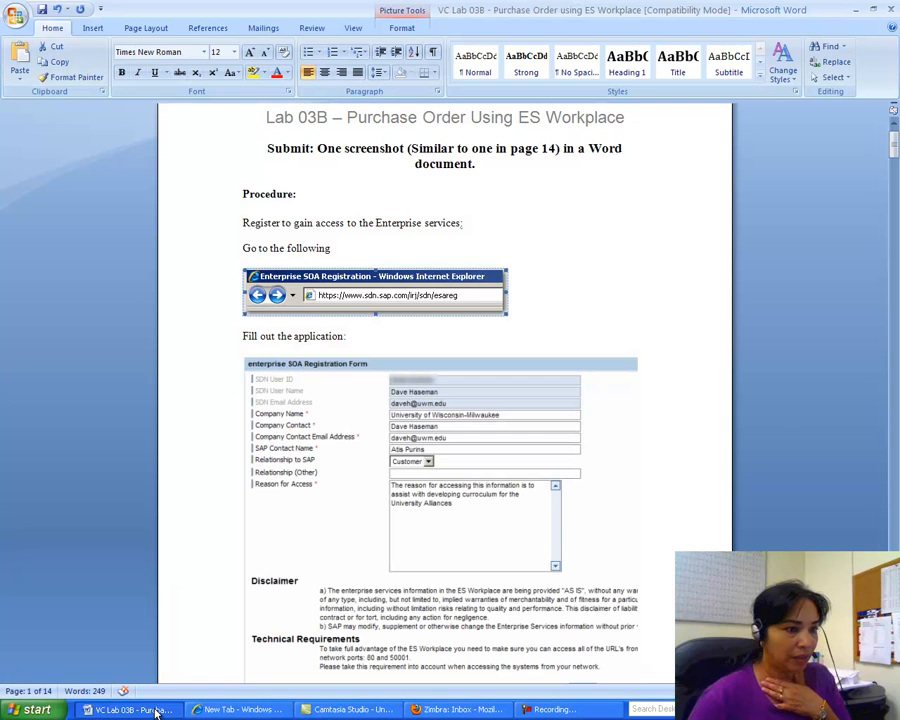
{"action": "mouse_move", "coordinate": [890, 150]}
{"action": "left_mouse_down"}
{"action": "mouse_move", "coordinate": [893, 195]}
{"action": "mouse_move", "coordinate": [893, 140]}
{"action": "left_mouse_up"}
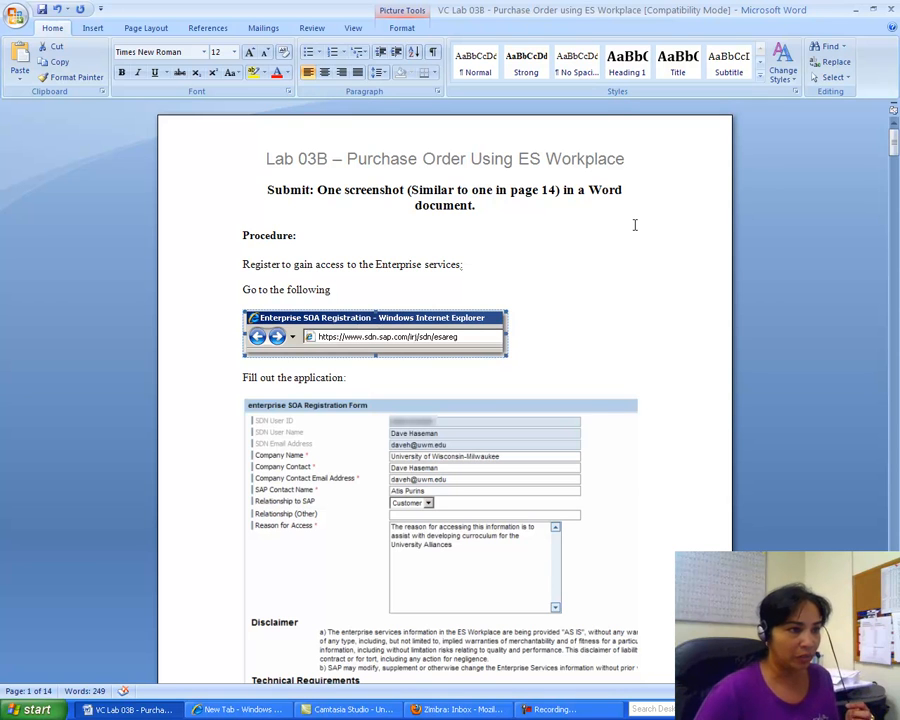
{"action": "left_click", "coordinate": [240, 709]}
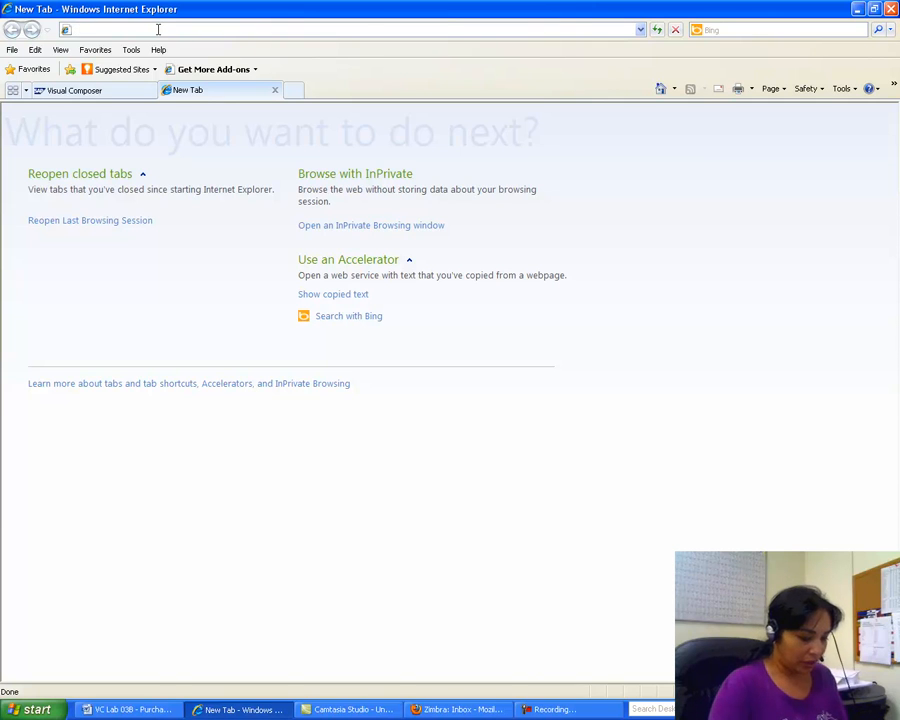
{"action": "type", "text": "https:"}
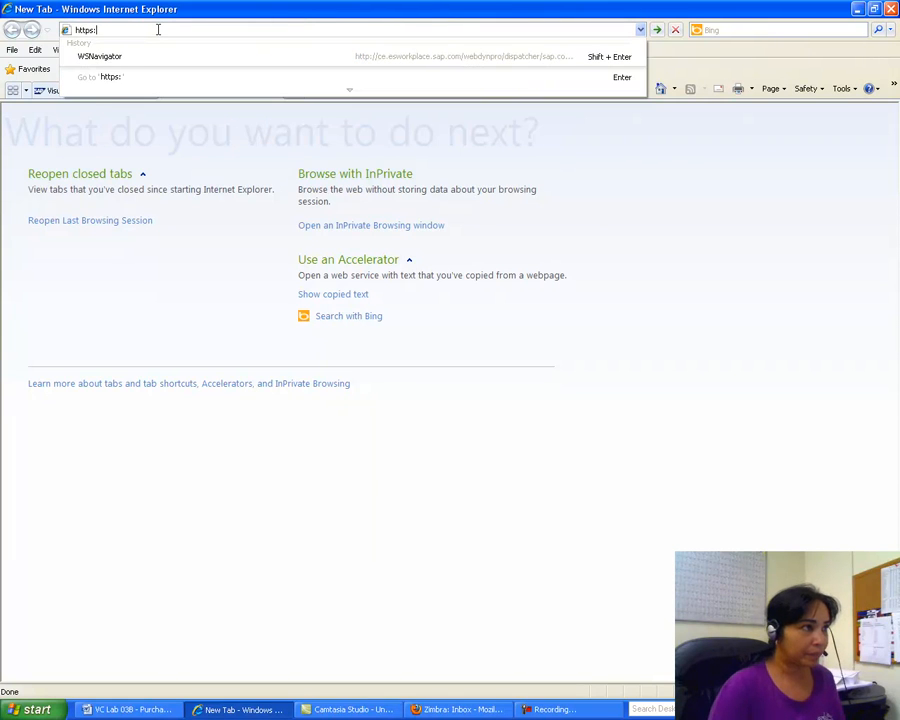
{"action": "type", "text": "//www."}
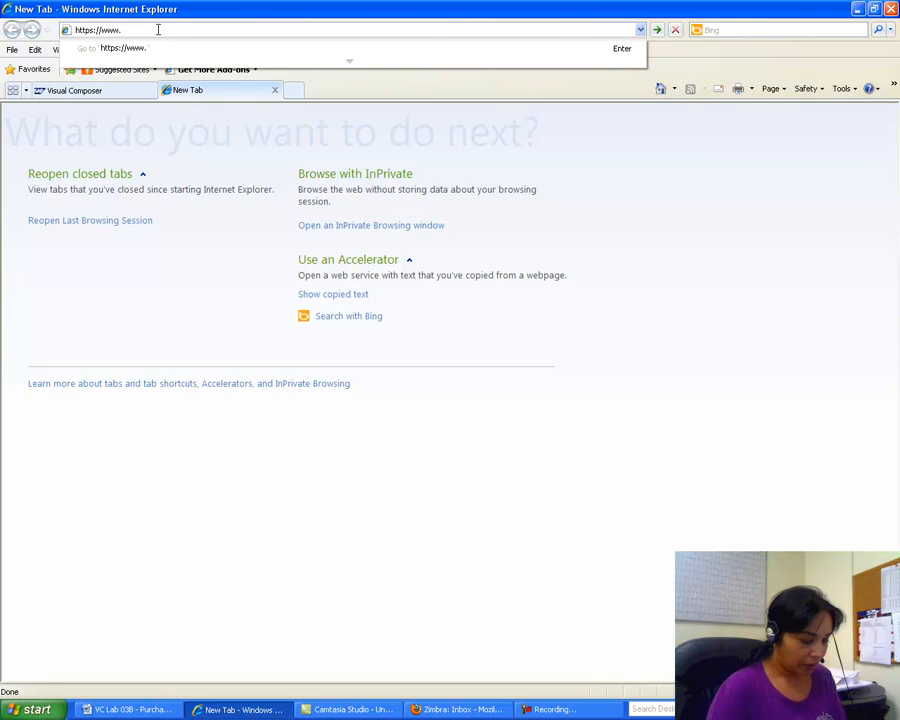
{"action": "type", "text": "sa"}
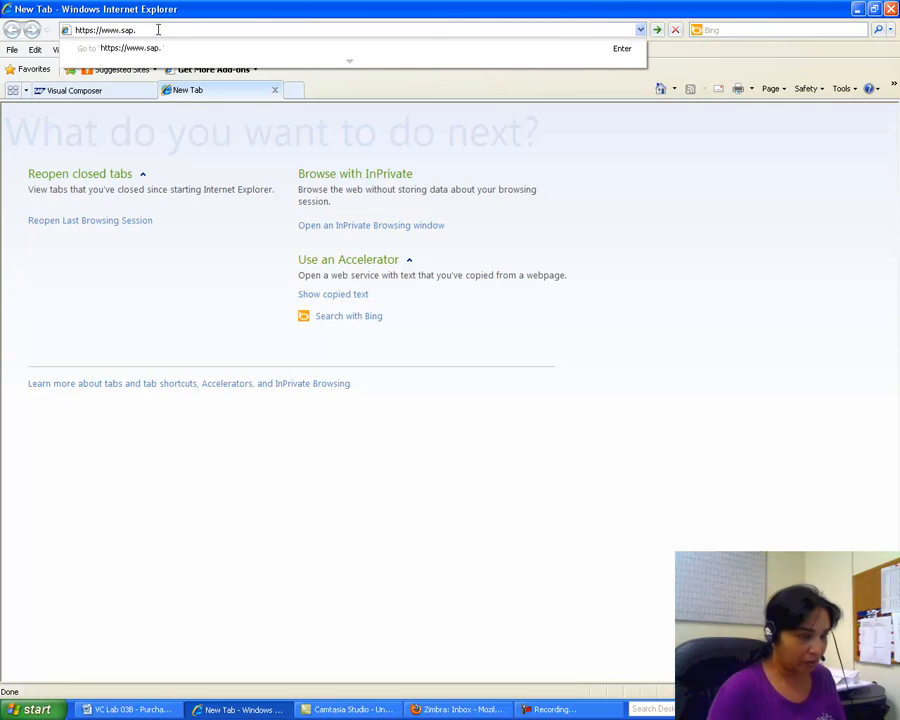
{"action": "type", "text": "p."}
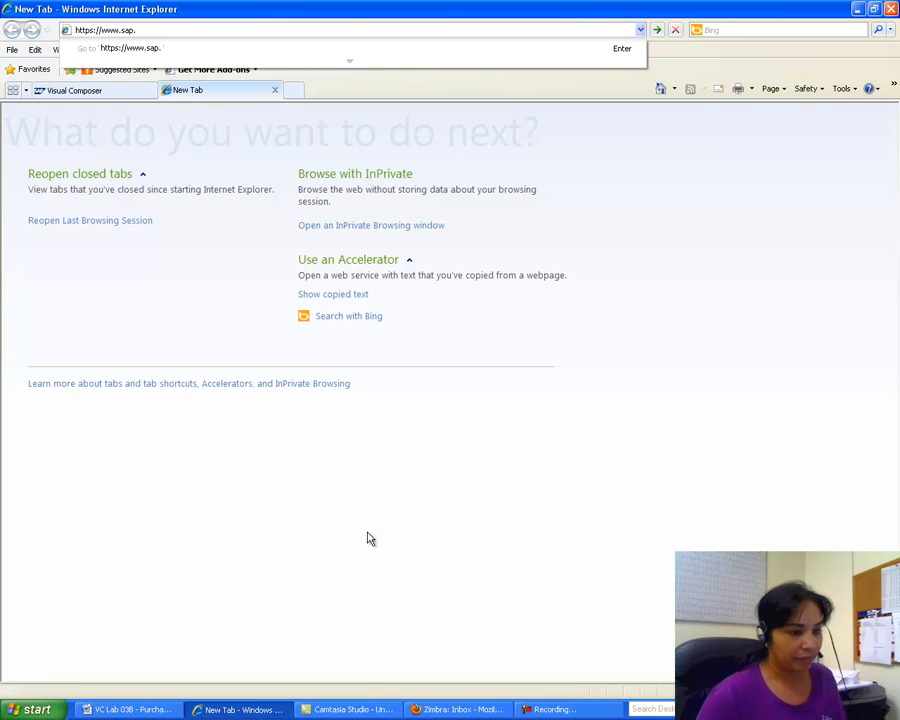
{"action": "left_click", "coordinate": [157, 711]}
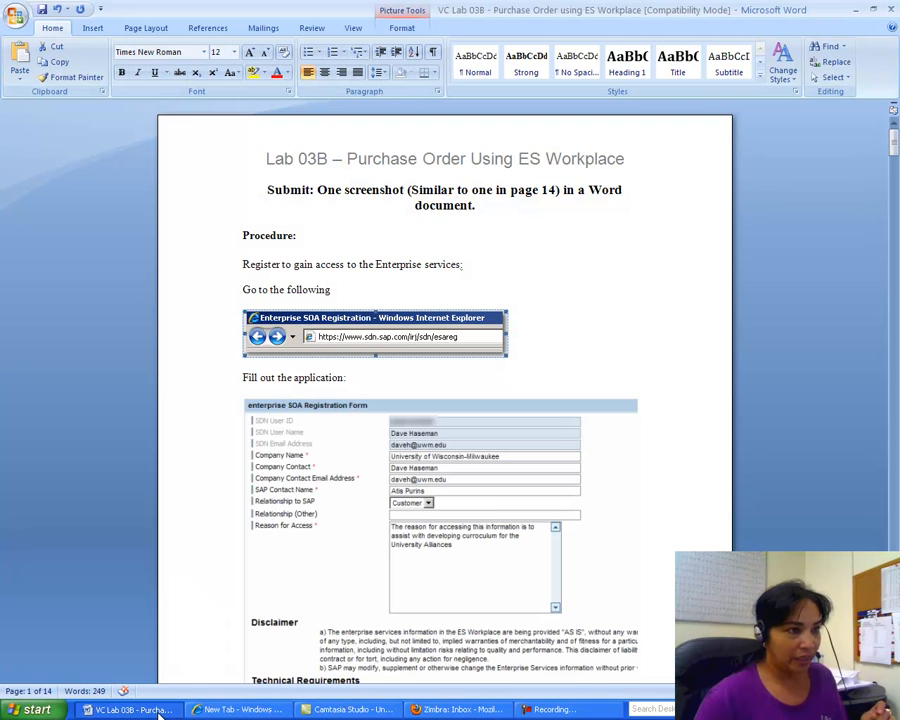
{"action": "left_click", "coordinate": [245, 709]}
{"action": "left_click", "coordinate": [138, 29]}
{"action": "key", "text": "BackSpace"}
{"action": "key", "text": "BackSpace"}
{"action": "key", "text": "BackSpace"}
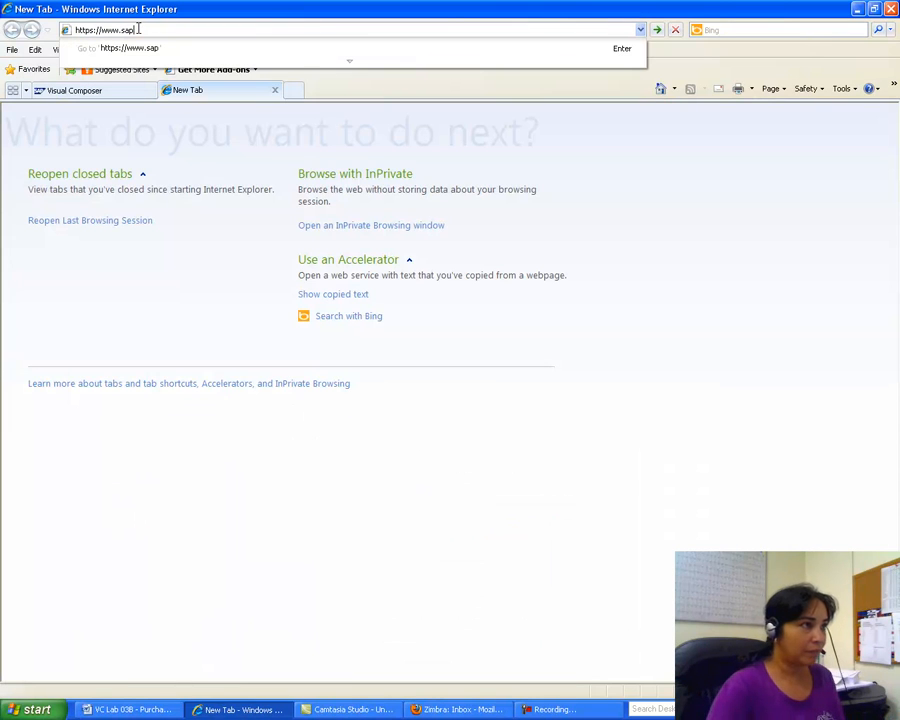
{"action": "type", "text": "dn.sap.co"}
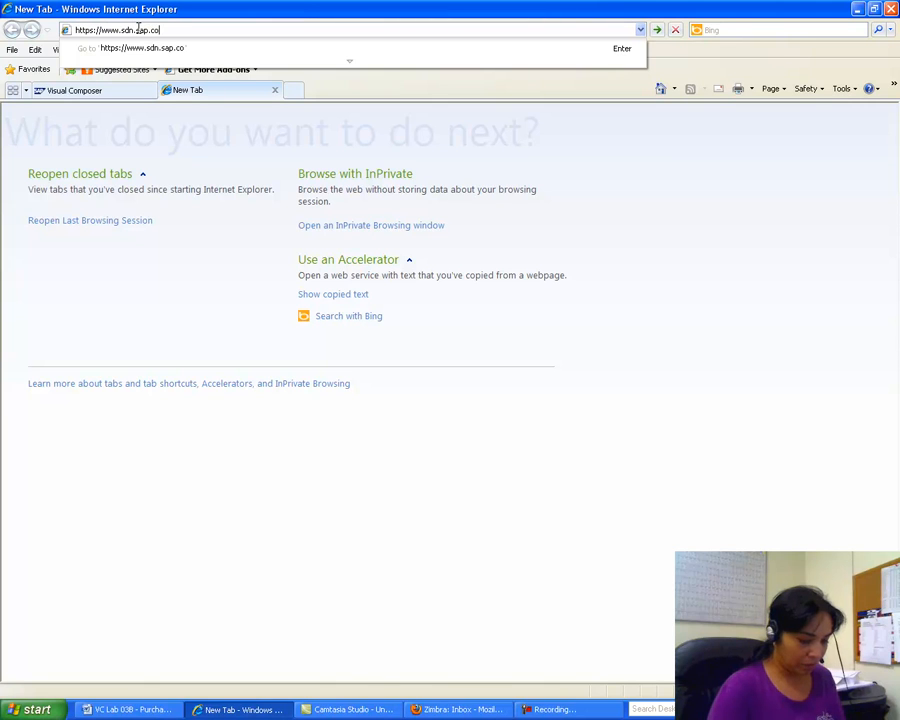
{"action": "type", "text": "m/"}
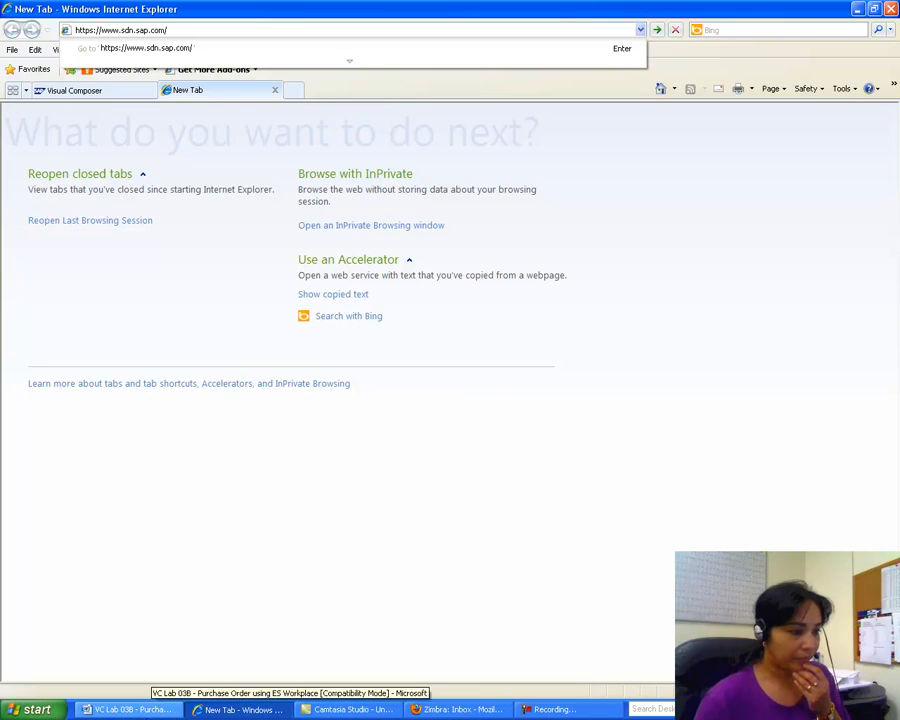
{"action": "left_click", "coordinate": [146, 710]}
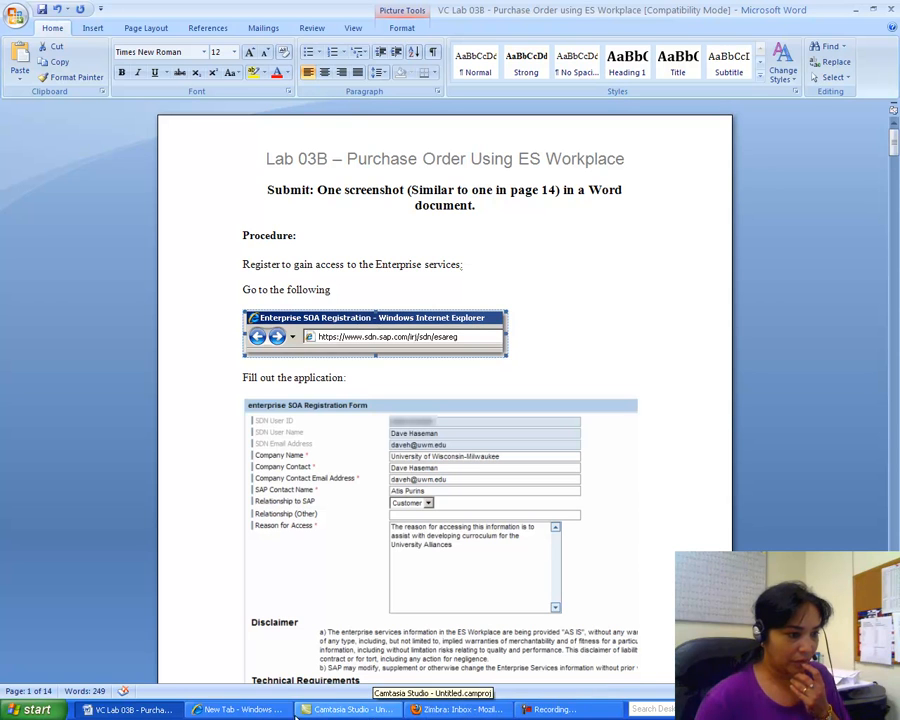
{"action": "left_click", "coordinate": [236, 712]}
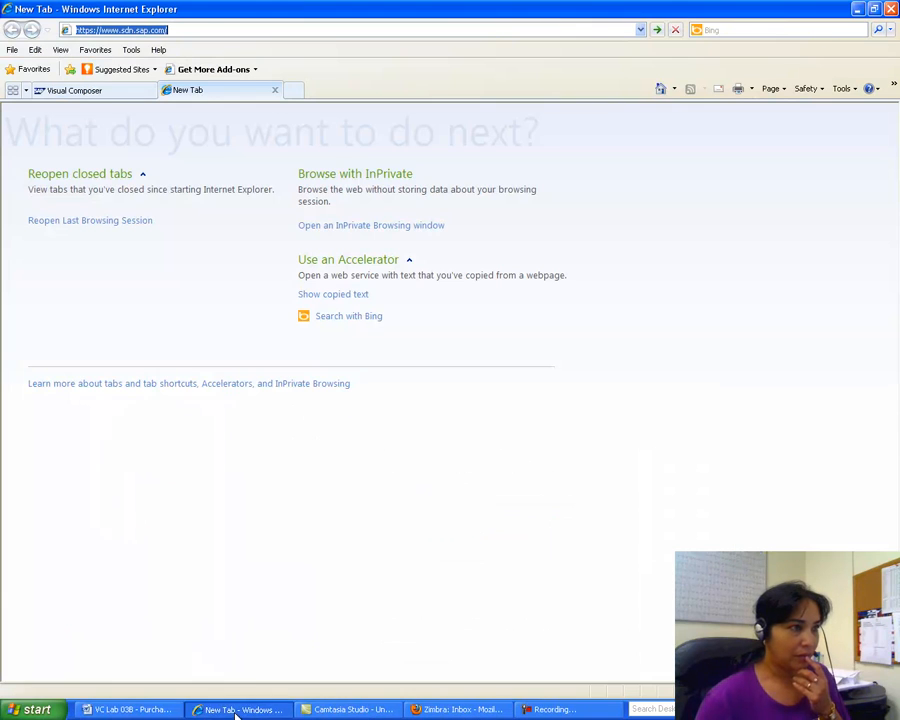
{"action": "left_click", "coordinate": [210, 30]}
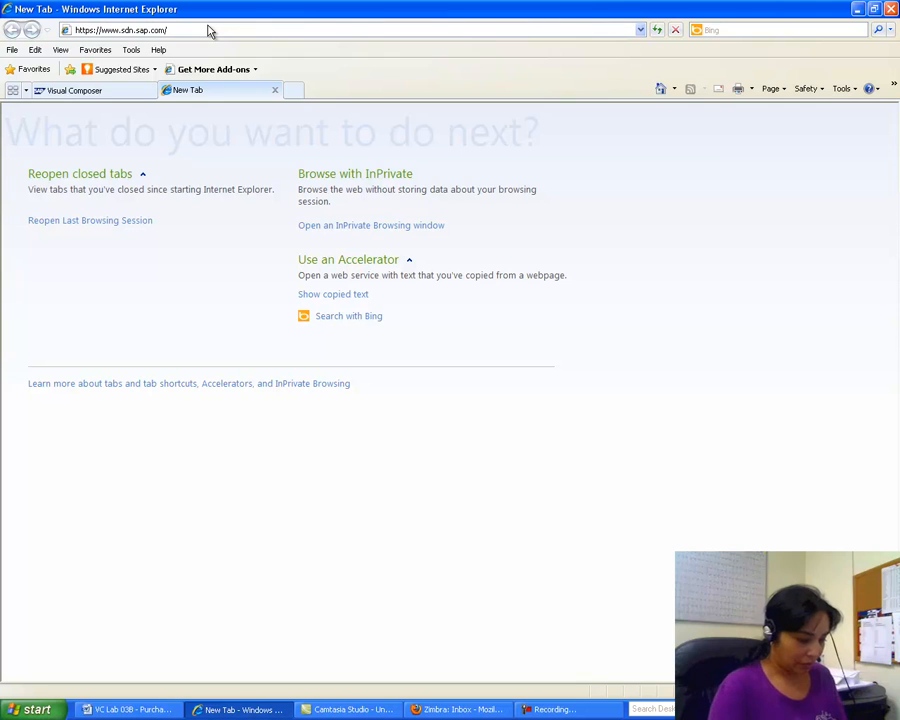
{"action": "type", "text": "irj/sdn/"}
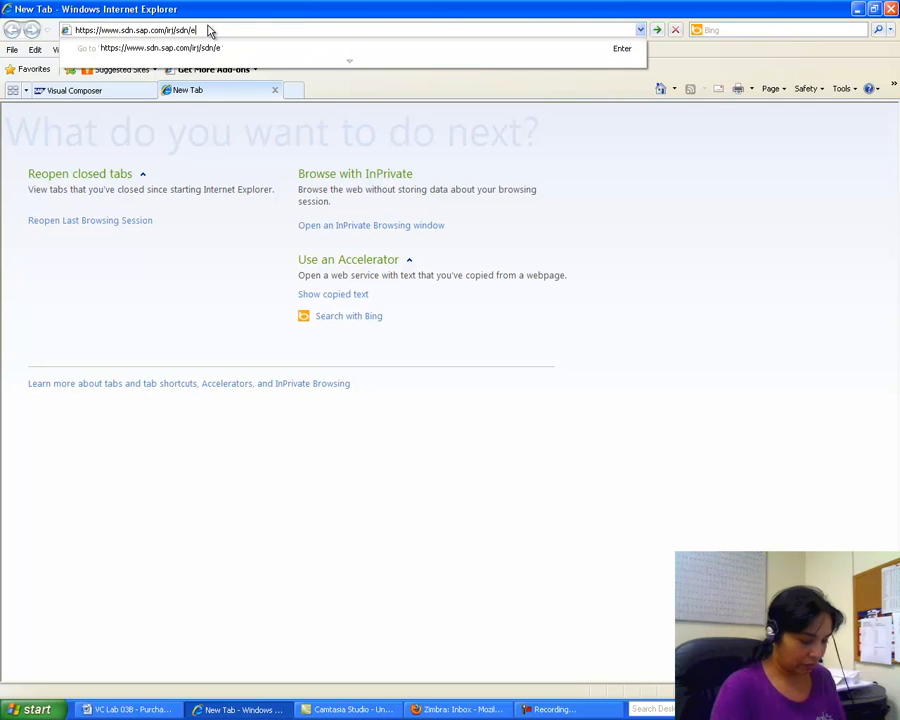
{"action": "type", "text": "esa"}
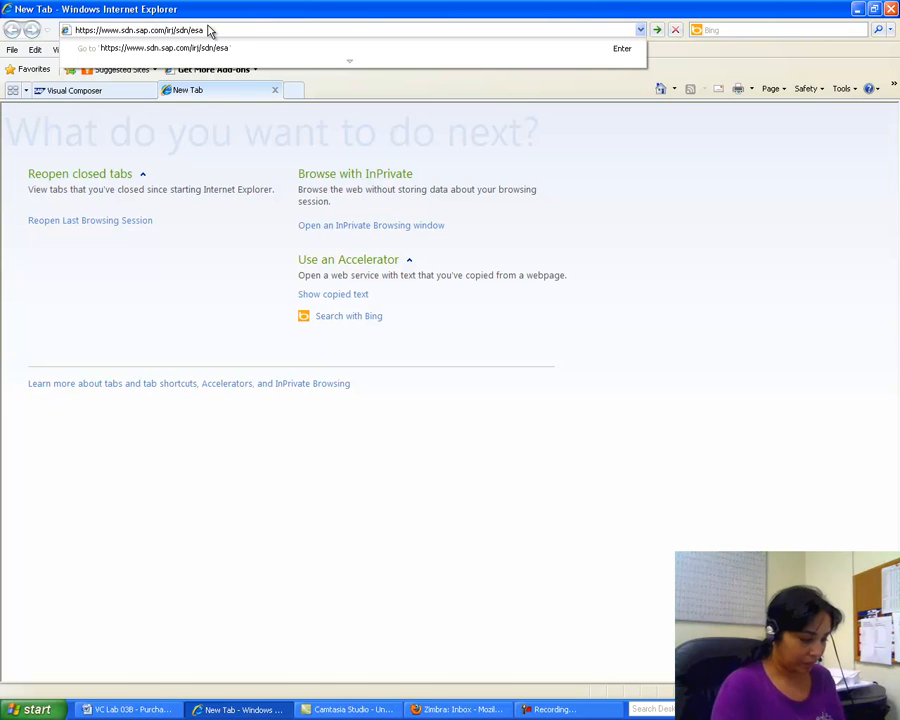
{"action": "type", "text": "reg"}
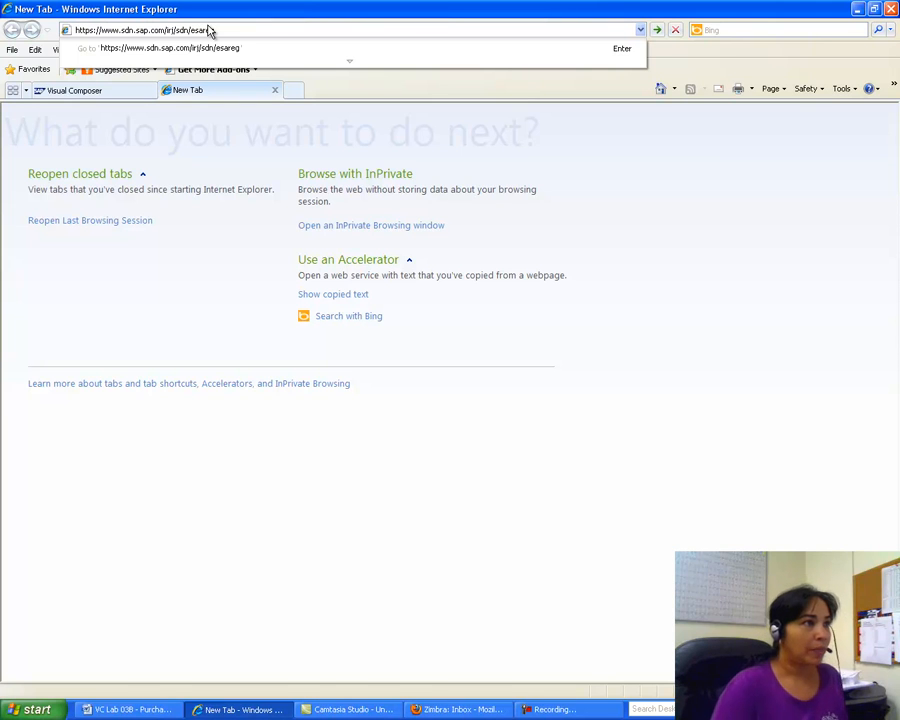
{"action": "key", "text": "Return"}
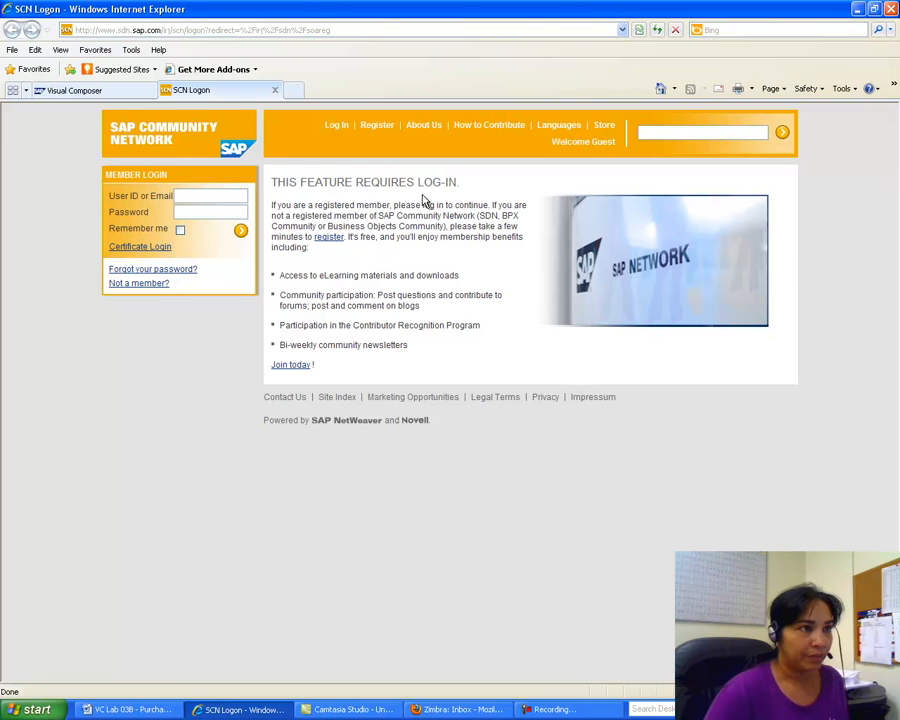
{"action": "left_click", "coordinate": [130, 709]}
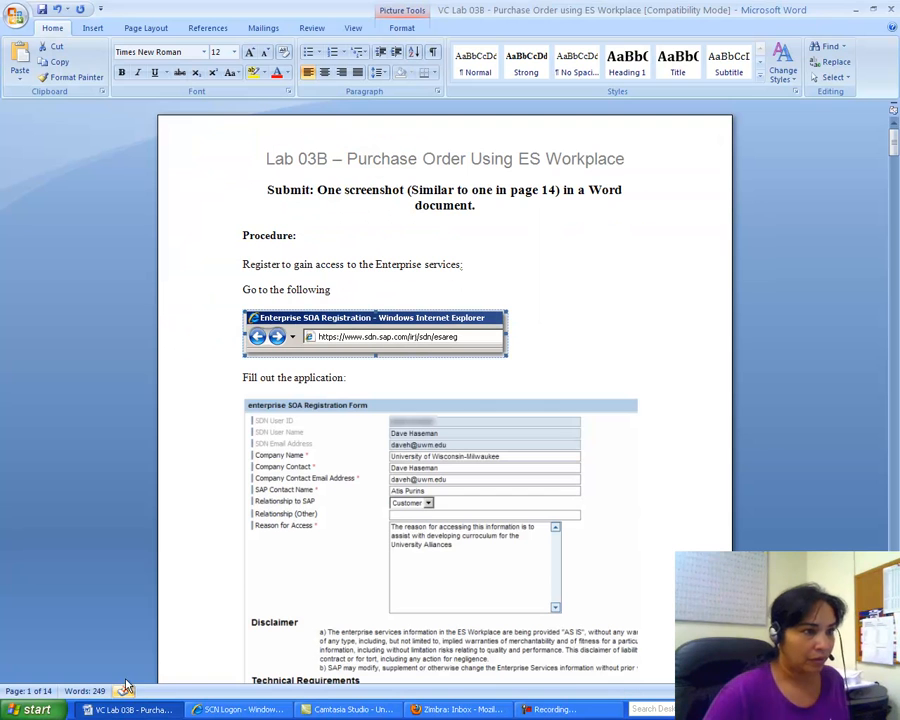
{"action": "left_click", "coordinate": [350, 709]}
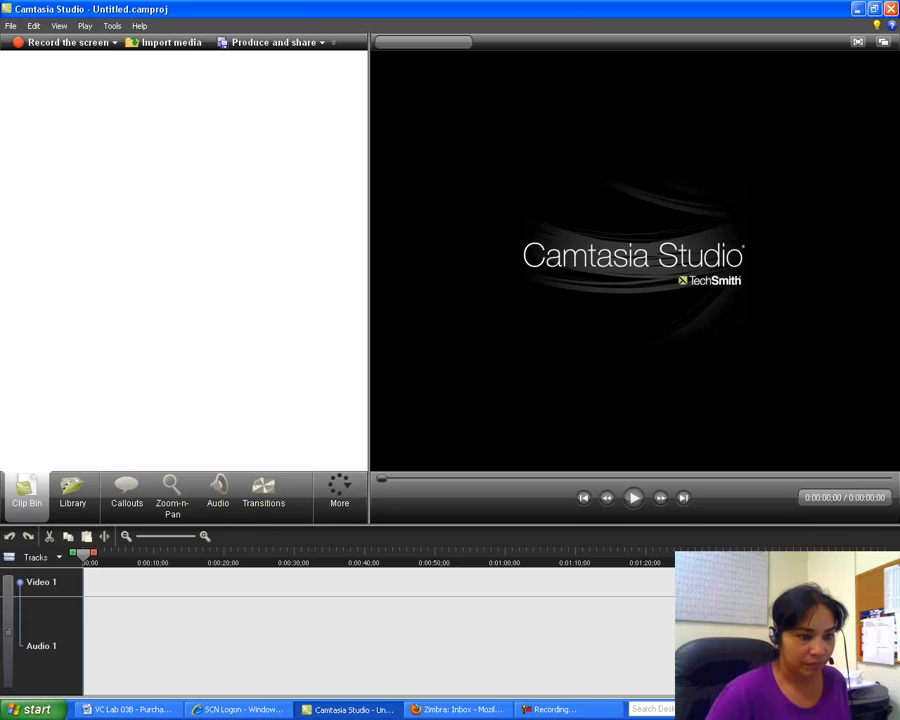
{"action": "left_click", "coordinate": [575, 709]}
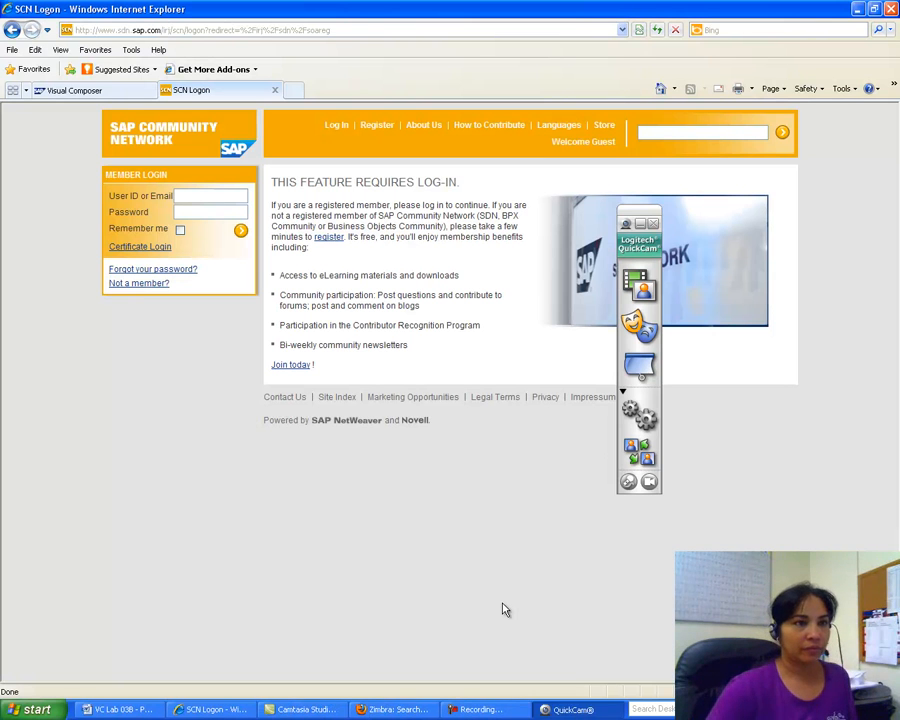
{"action": "left_click", "coordinate": [655, 223]}
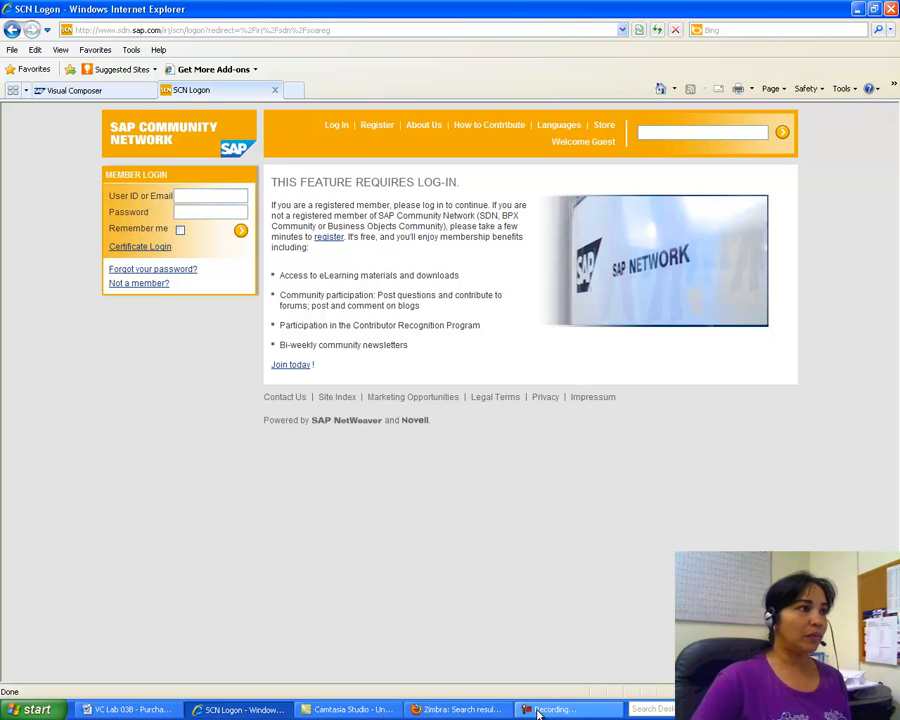
{"action": "left_click", "coordinate": [343, 31]}
{"action": "left_click_drag", "start_coordinate": [340, 30], "coordinate": [172, 30]}
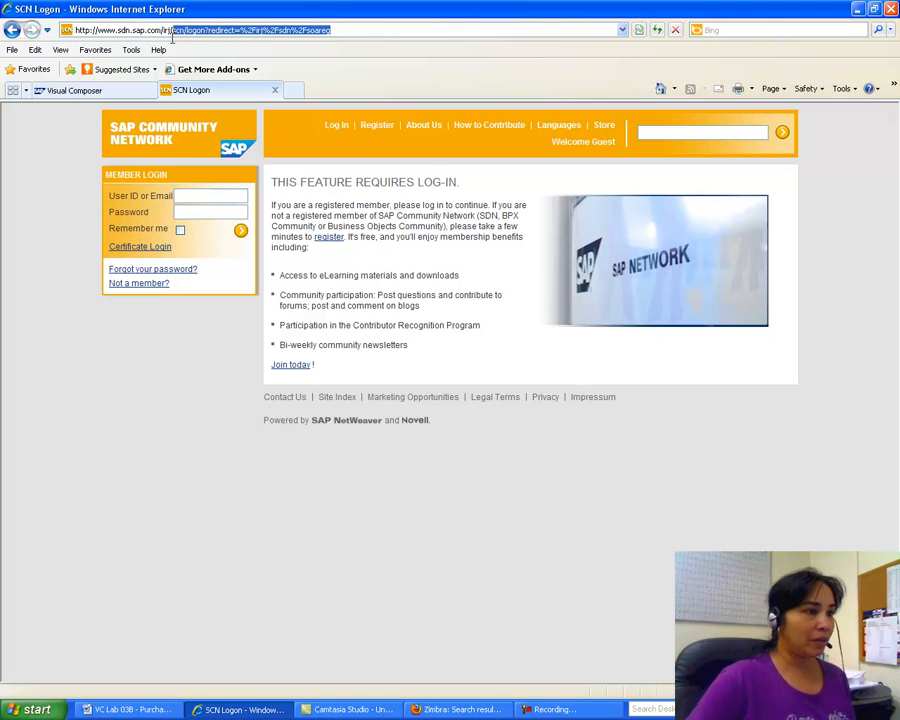
{"action": "key", "text": "BackSpace"}
{"action": "type", "text": "sdn.sap.com/irj/sd"}
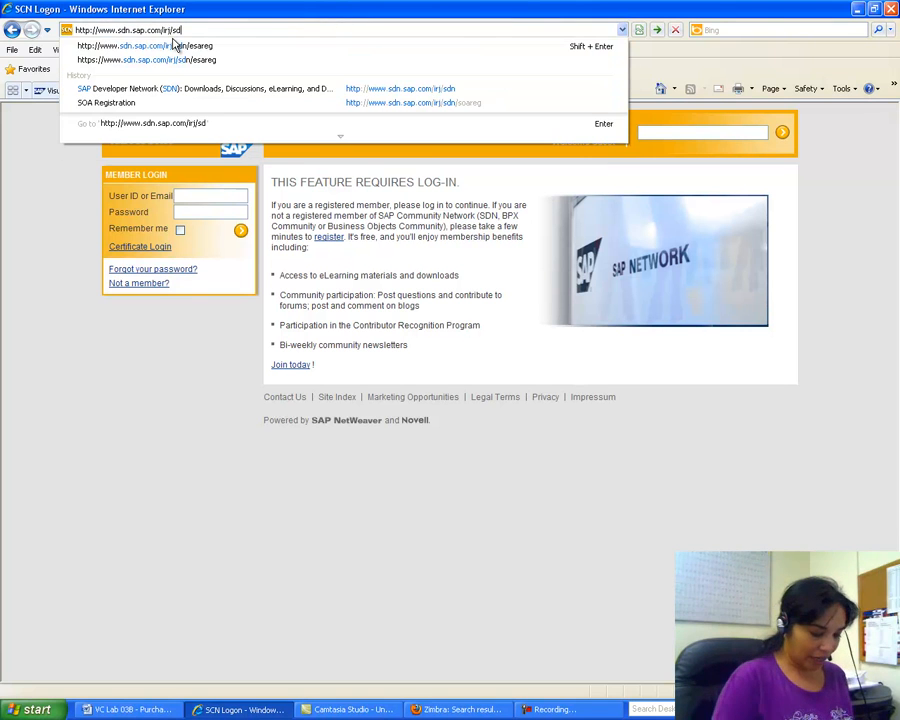
{"action": "type", "text": "/esareg"}
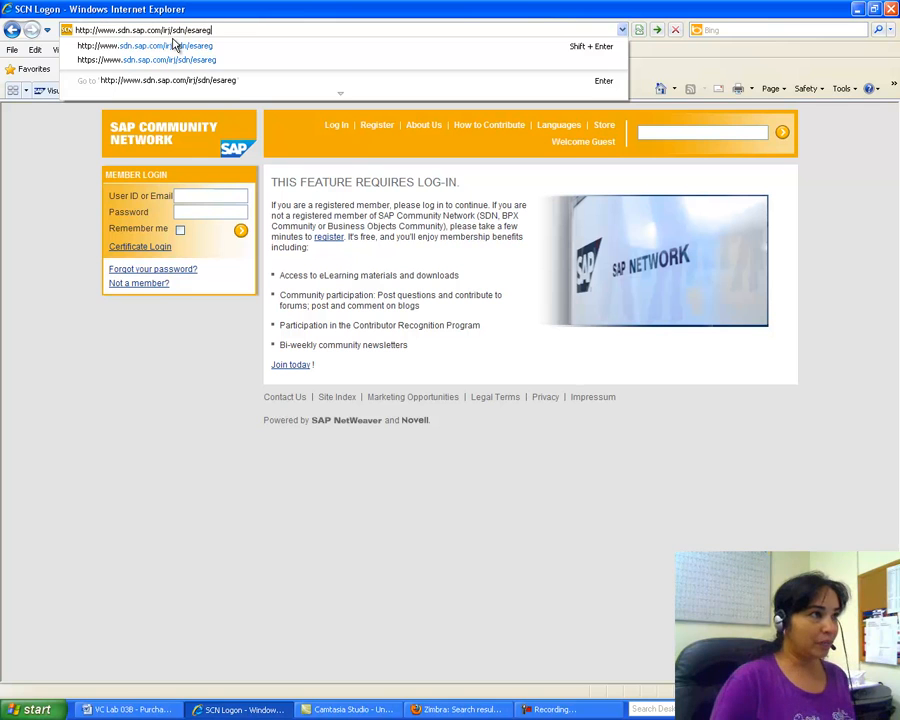
{"action": "key", "text": "Return"}
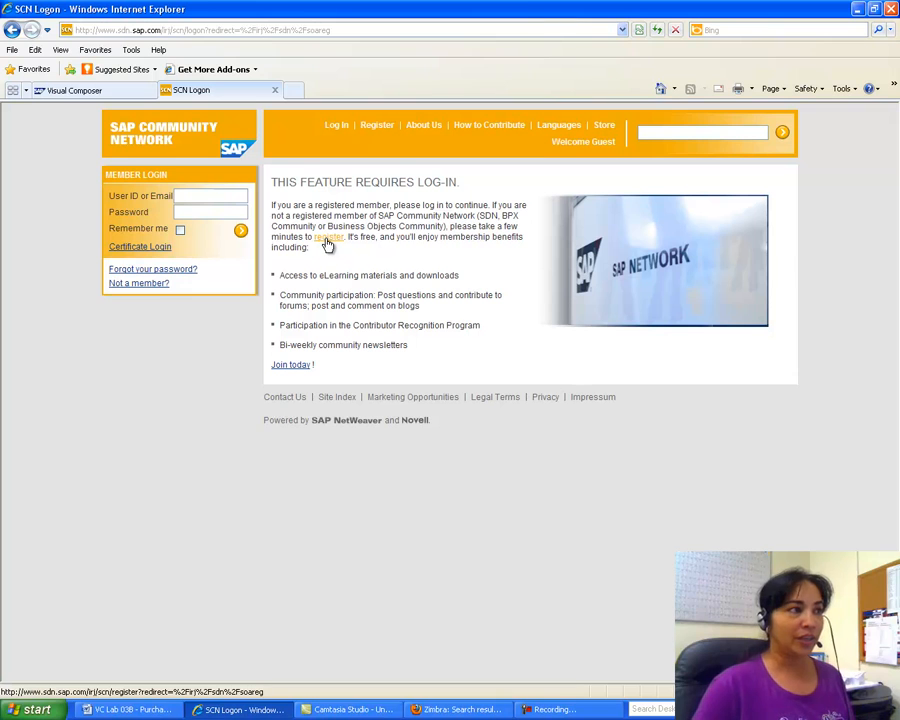
Step: Paste the user ID into the SCN login, tick Remember me, and log in
{"action": "left_click", "coordinate": [187, 196]}
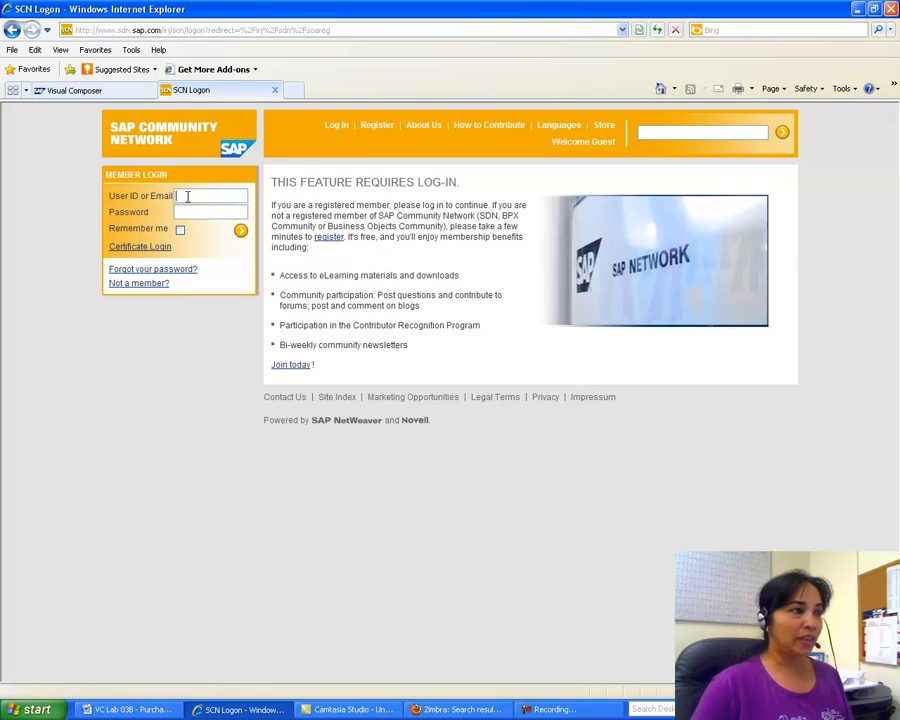
{"action": "right_click", "coordinate": [187, 197]}
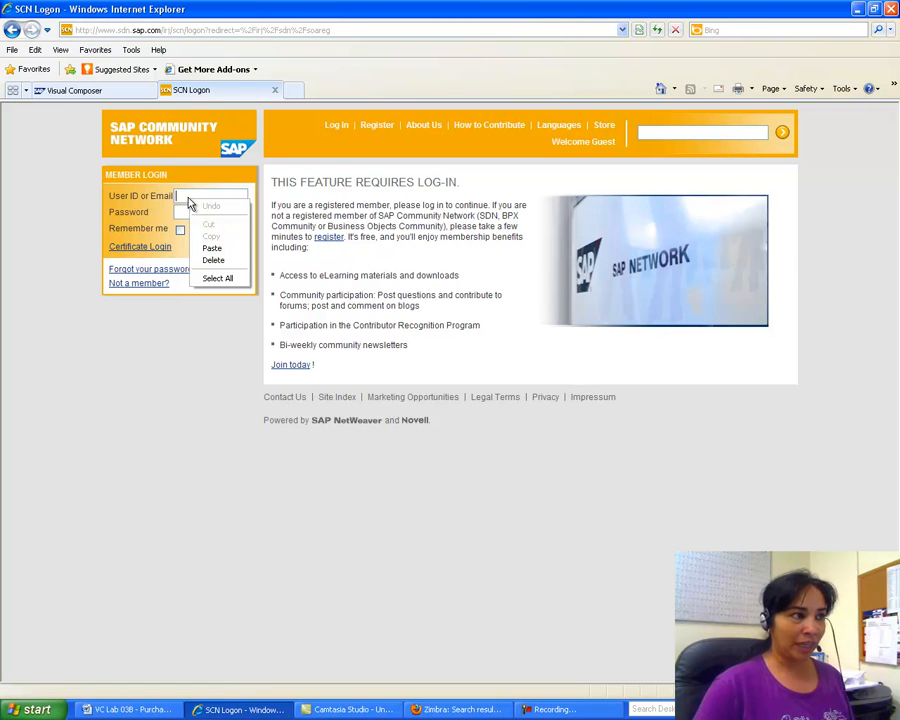
{"action": "left_click", "coordinate": [212, 248]}
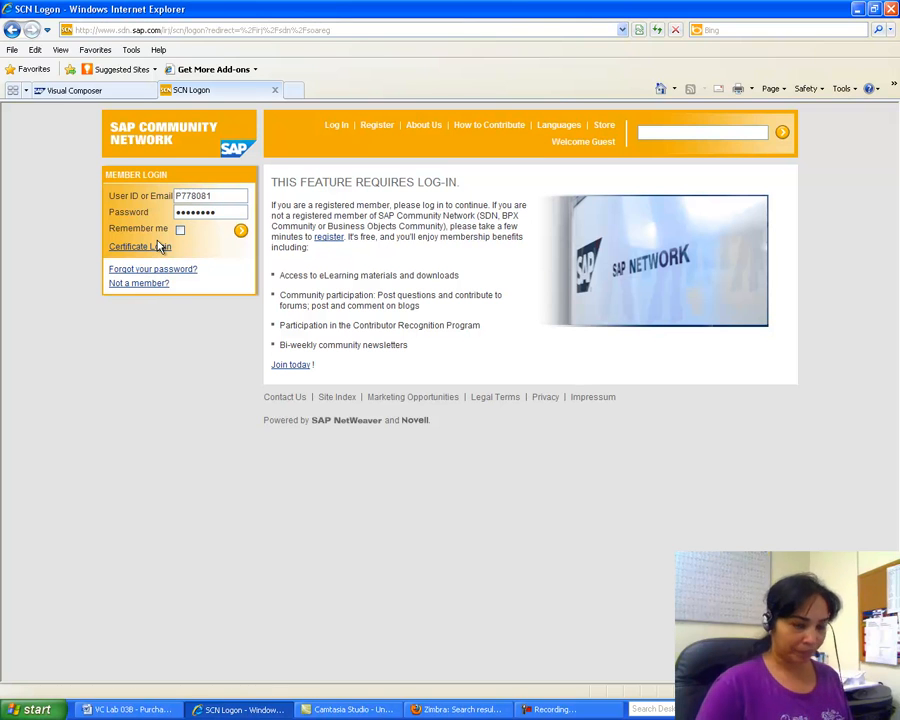
{"action": "left_click", "coordinate": [180, 230]}
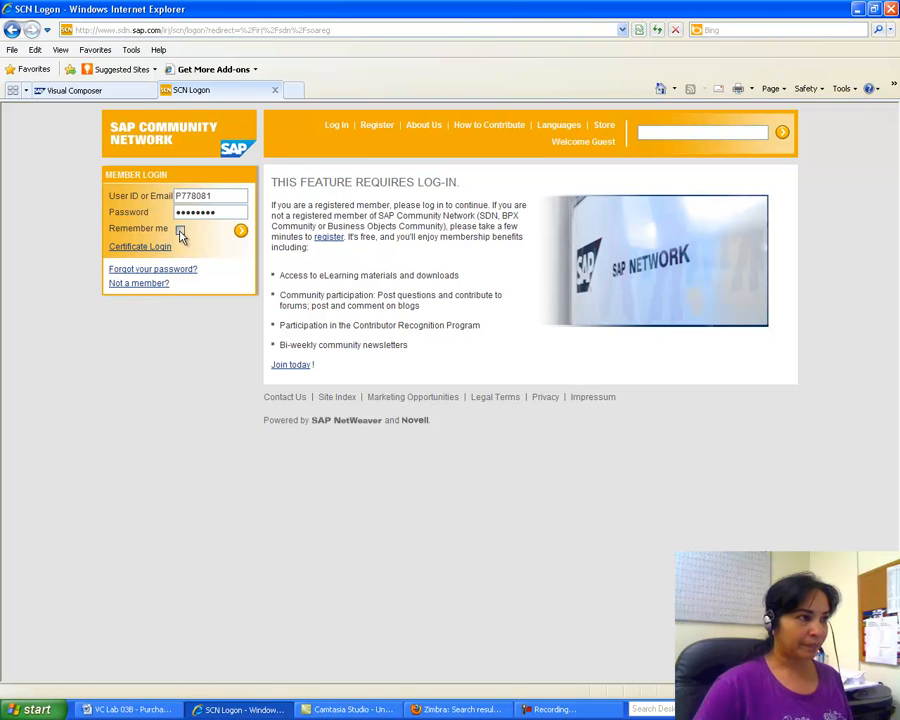
{"action": "left_click", "coordinate": [240, 233]}
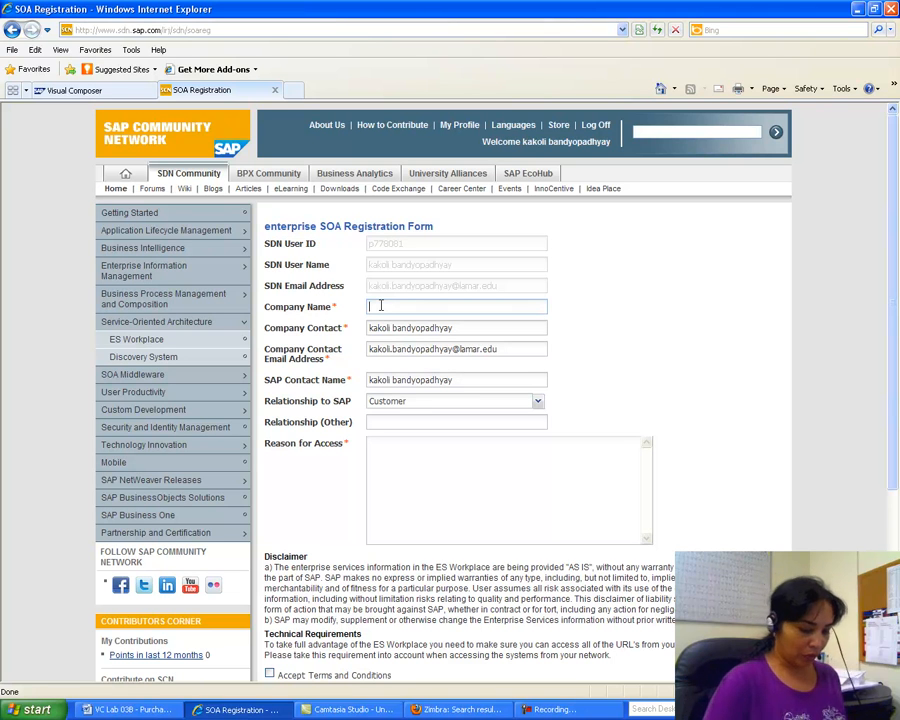
Step: Fill in Company Name 'Lamar University' and Reason for Access 'To complete my assignments'
{"action": "type", "text": "amar University"}
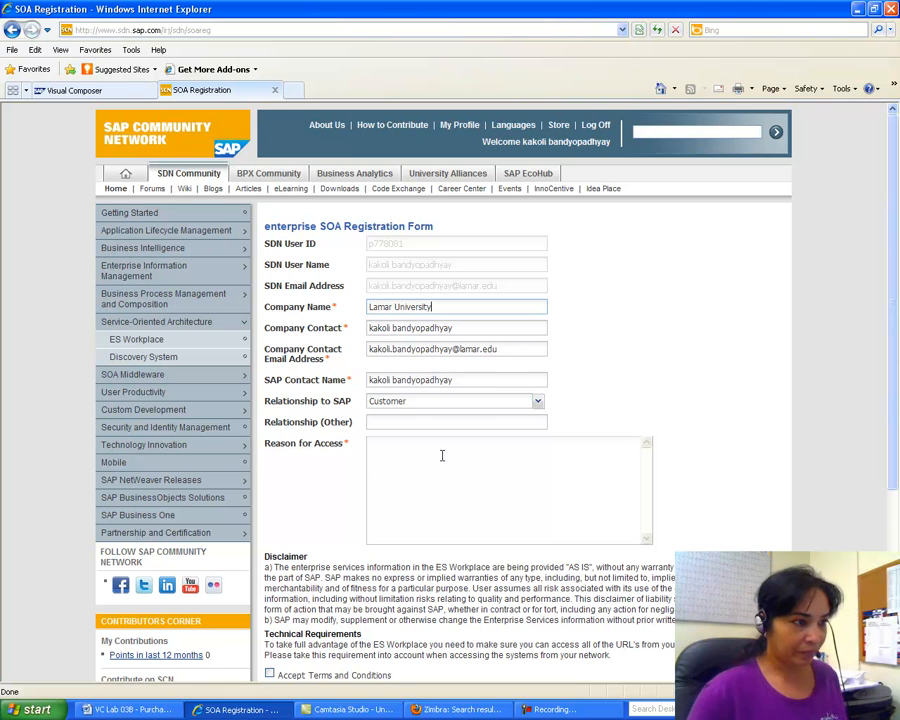
{"action": "left_click", "coordinate": [392, 455]}
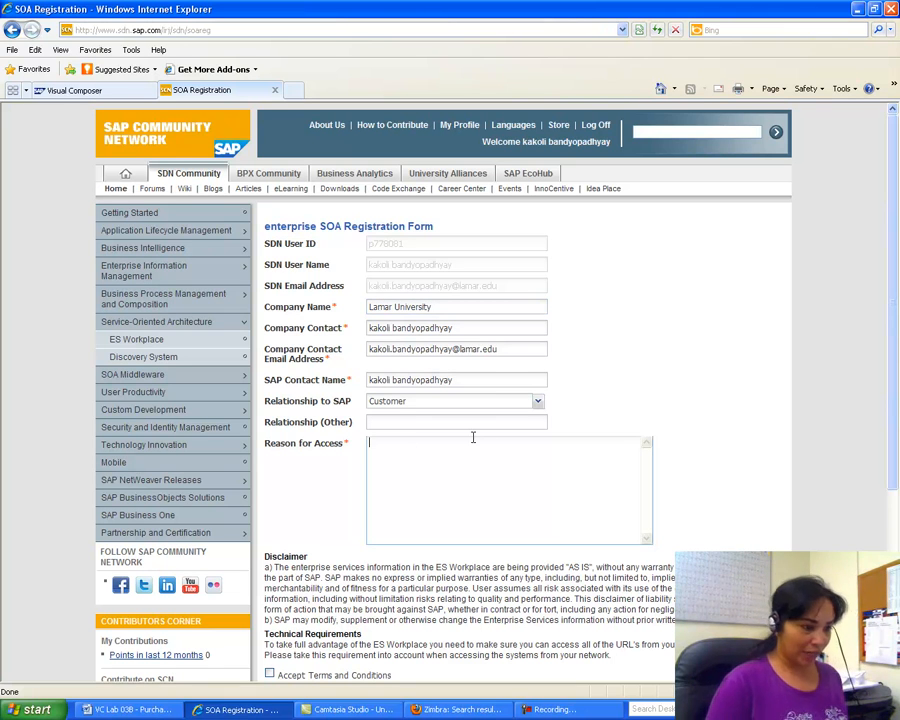
{"action": "type", "text": "To complete "}
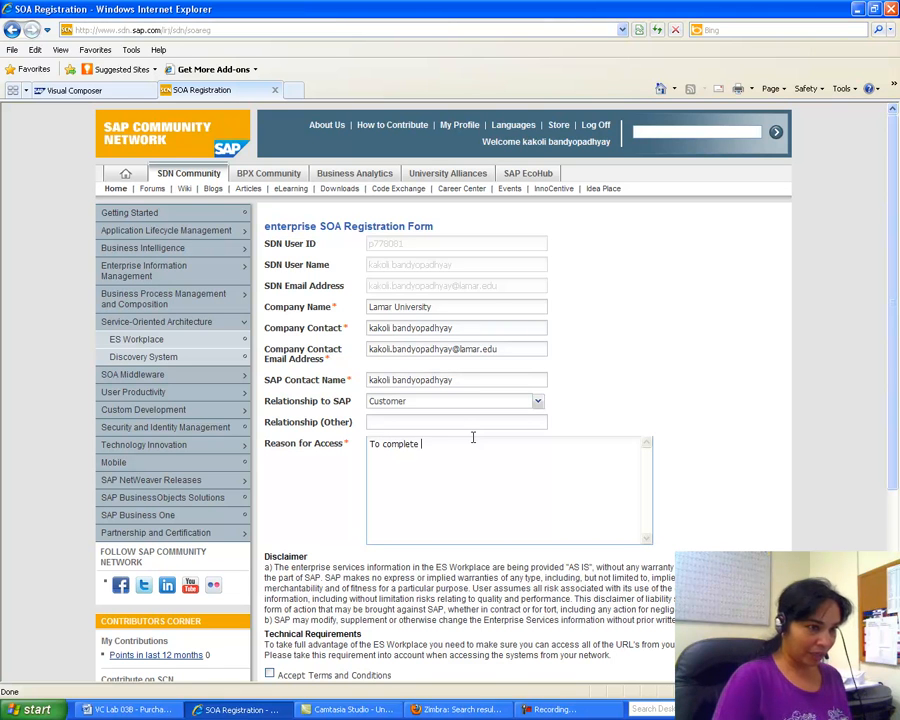
{"action": "type", "text": "ay assignments"}
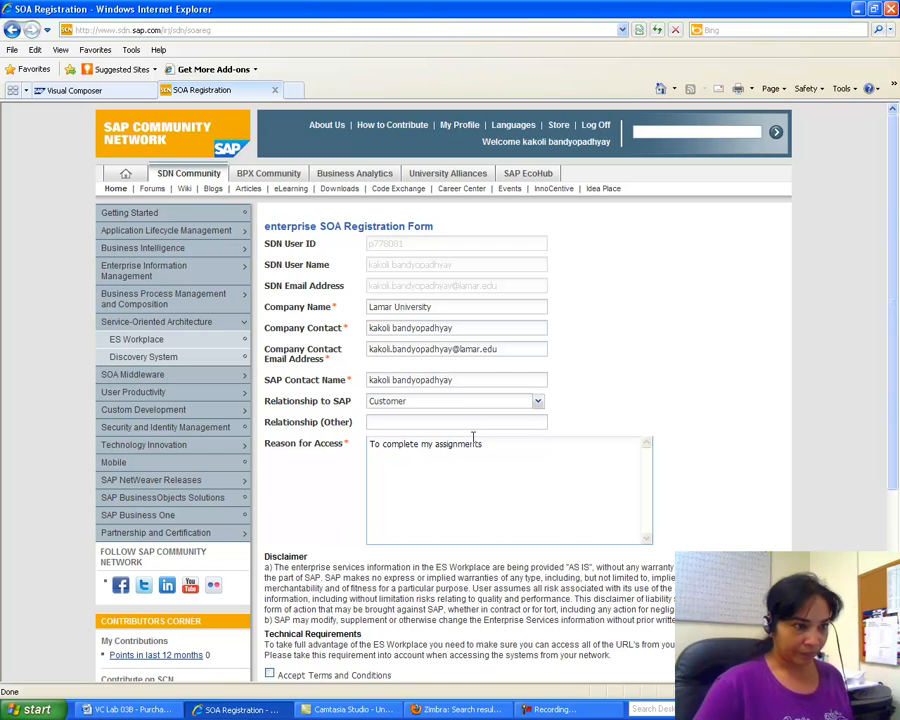
{"action": "left_click_drag", "start_coordinate": [891, 414], "coordinate": [891, 497]}
Step: Accept the terms and conditions, submit the SOA registration, and check the Zimbra mail
{"action": "left_click", "coordinate": [269, 554]}
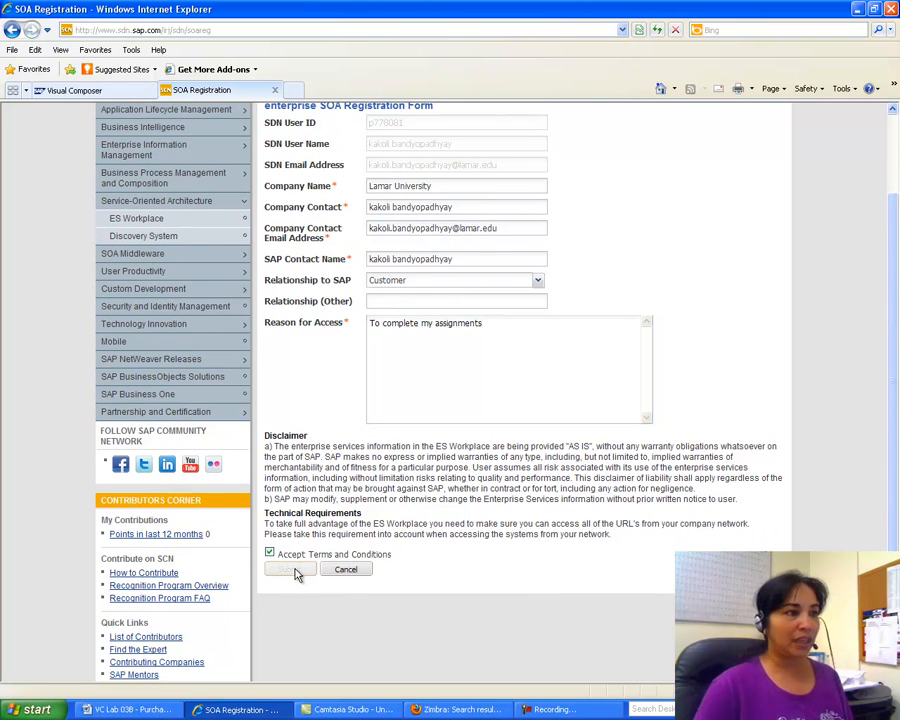
{"action": "left_click", "coordinate": [293, 570]}
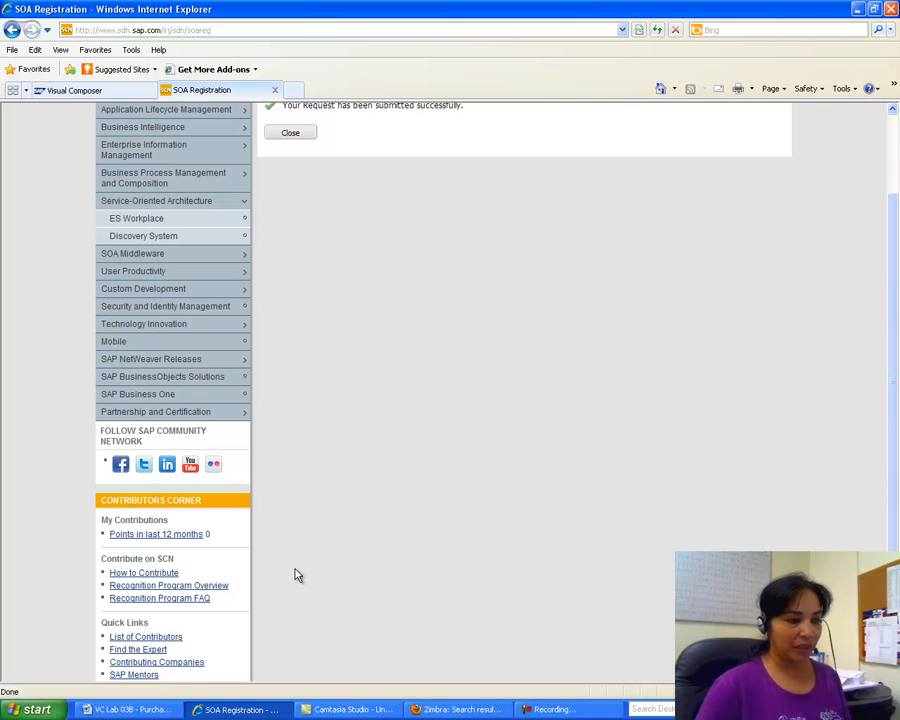
{"action": "left_click", "coordinate": [457, 709]}
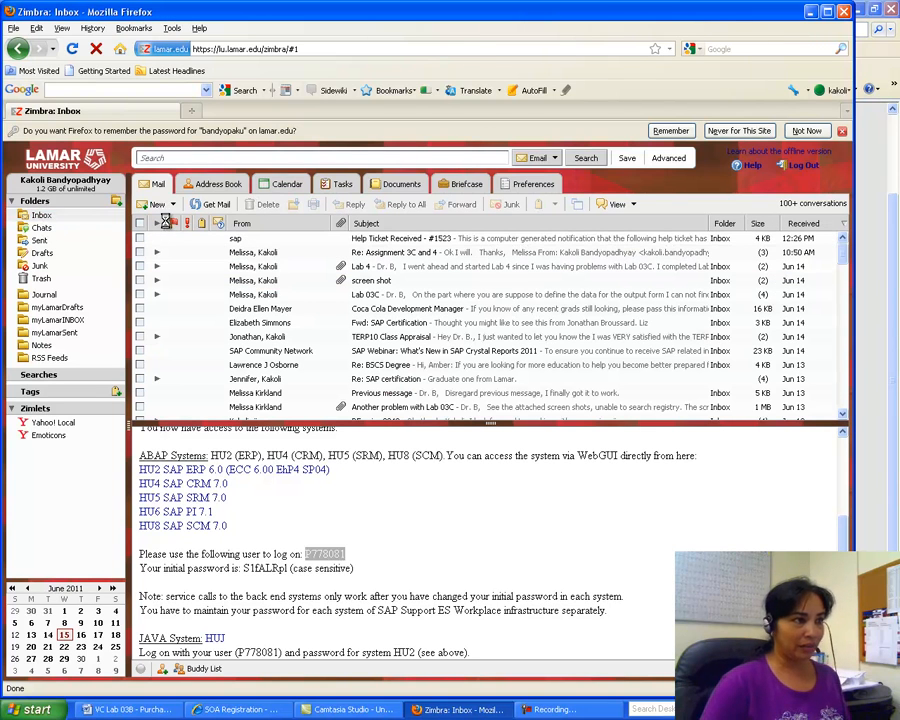
{"action": "left_click", "coordinate": [237, 709]}
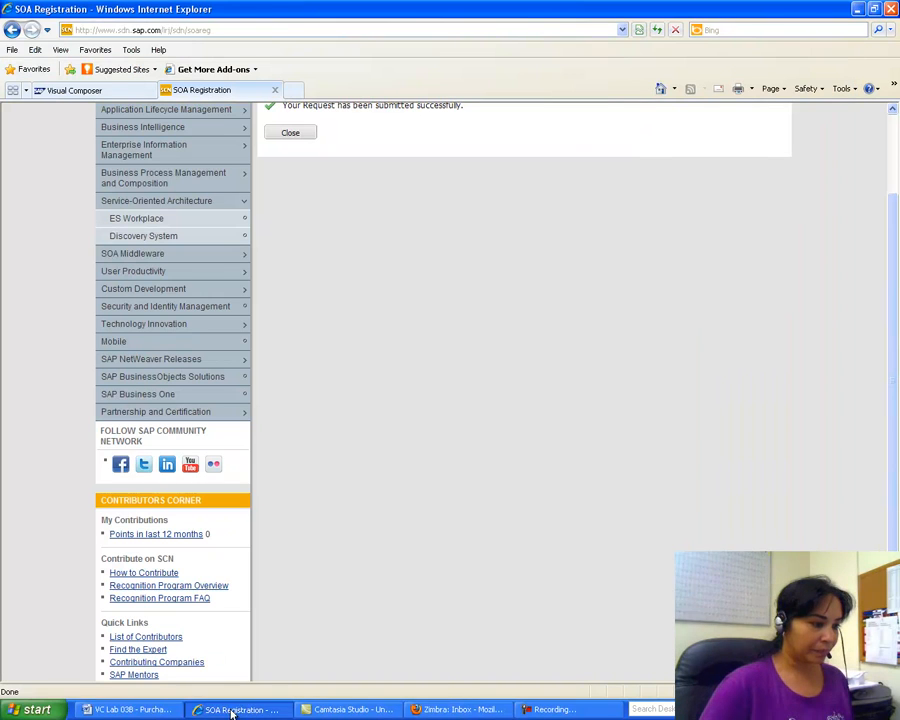
{"action": "left_click", "coordinate": [167, 710]}
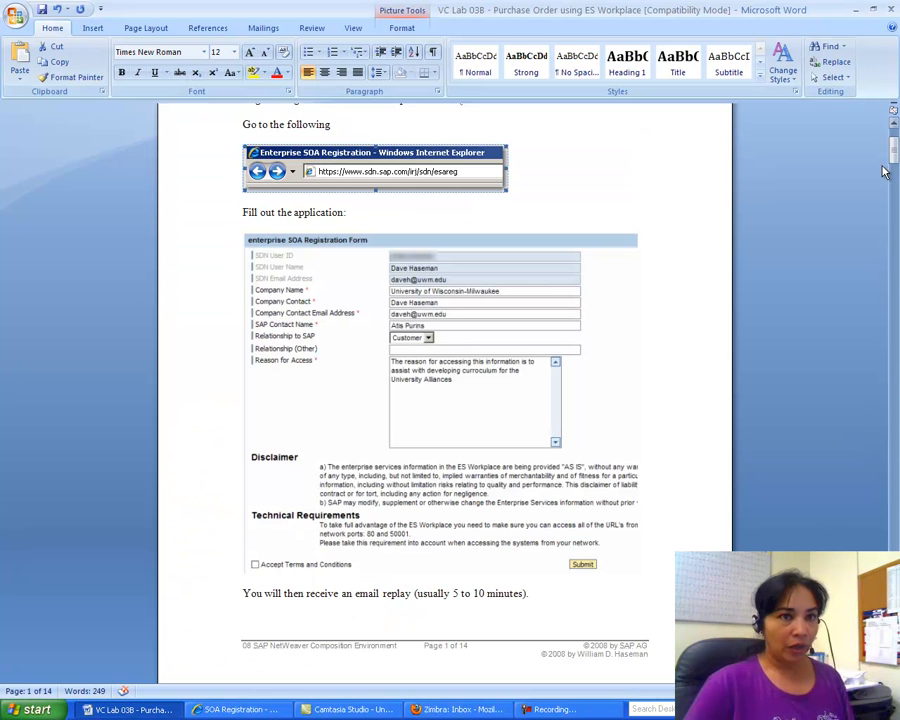
{"action": "left_click_drag", "start_coordinate": [894, 150], "coordinate": [894, 266]}
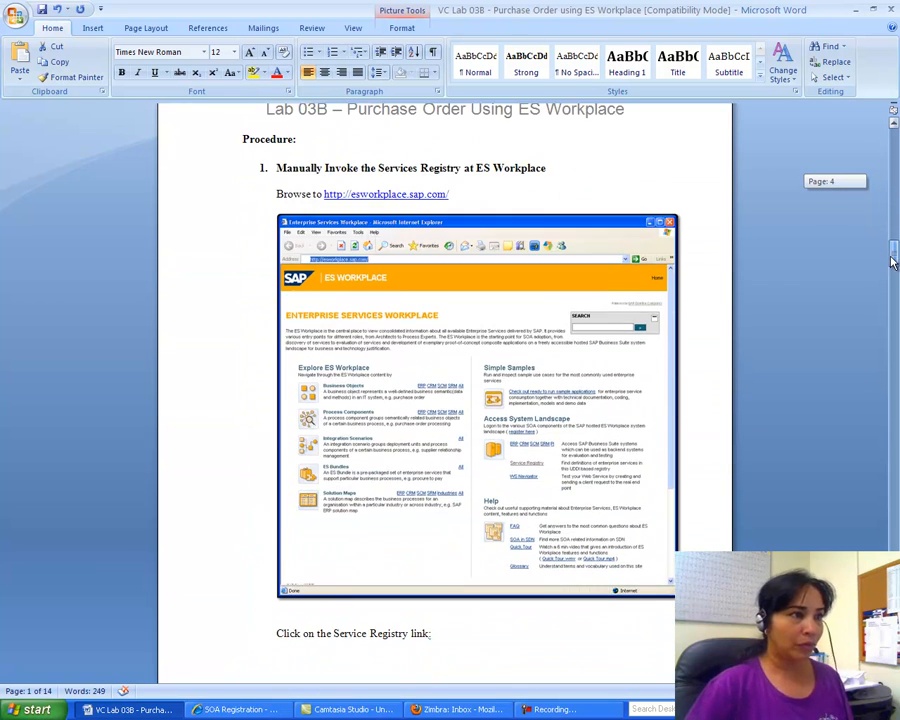
{"action": "left_click_drag", "start_coordinate": [453, 194], "coordinate": [325, 194]}
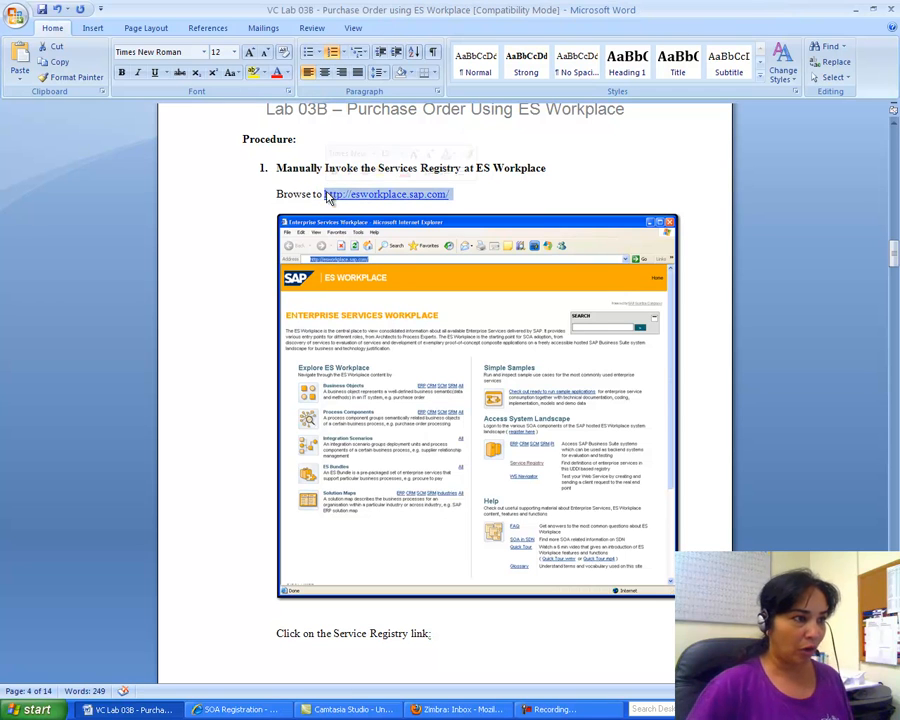
{"action": "right_click", "coordinate": [390, 204]}
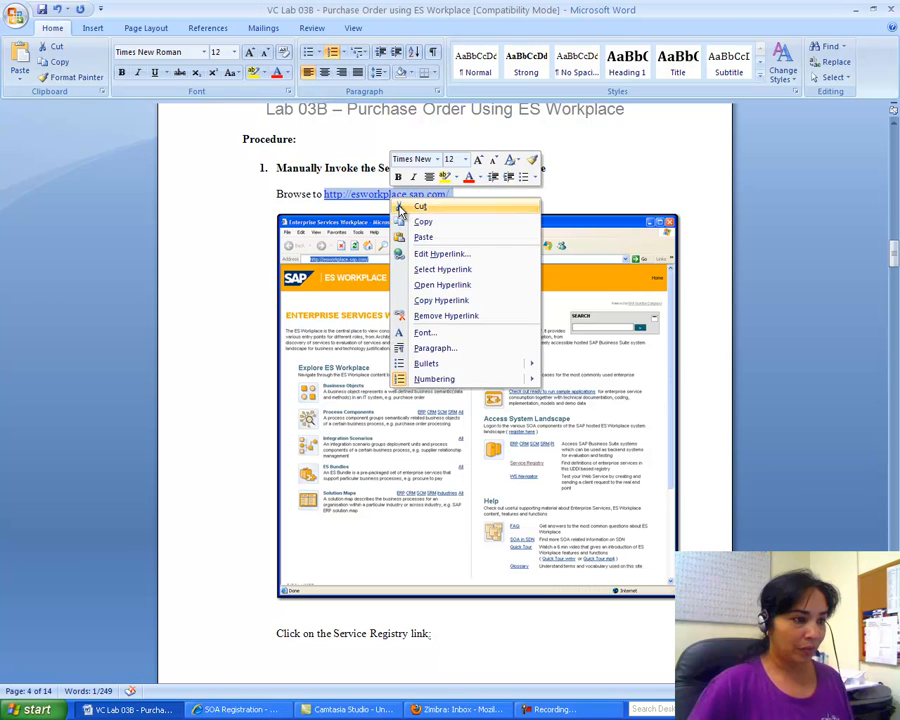
{"action": "left_click", "coordinate": [422, 221]}
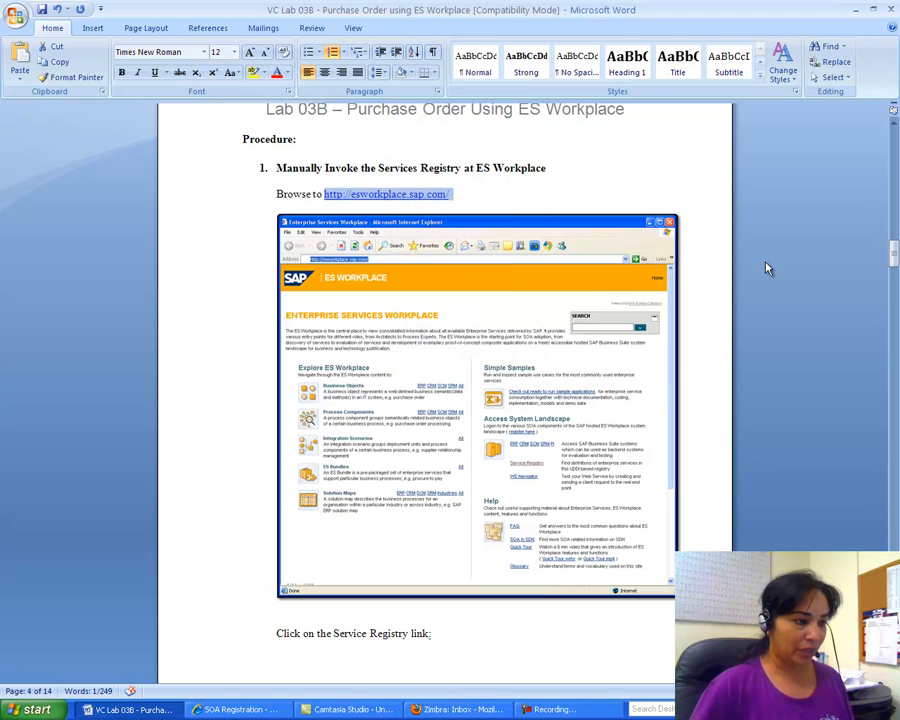
{"action": "left_click", "coordinate": [250, 710]}
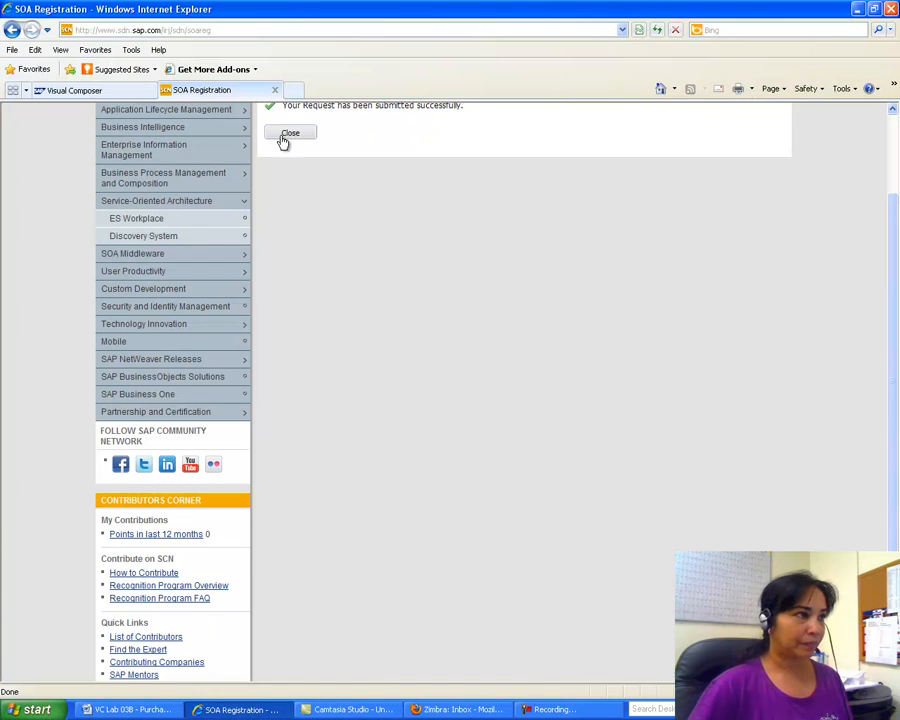
{"action": "left_click", "coordinate": [290, 90]}
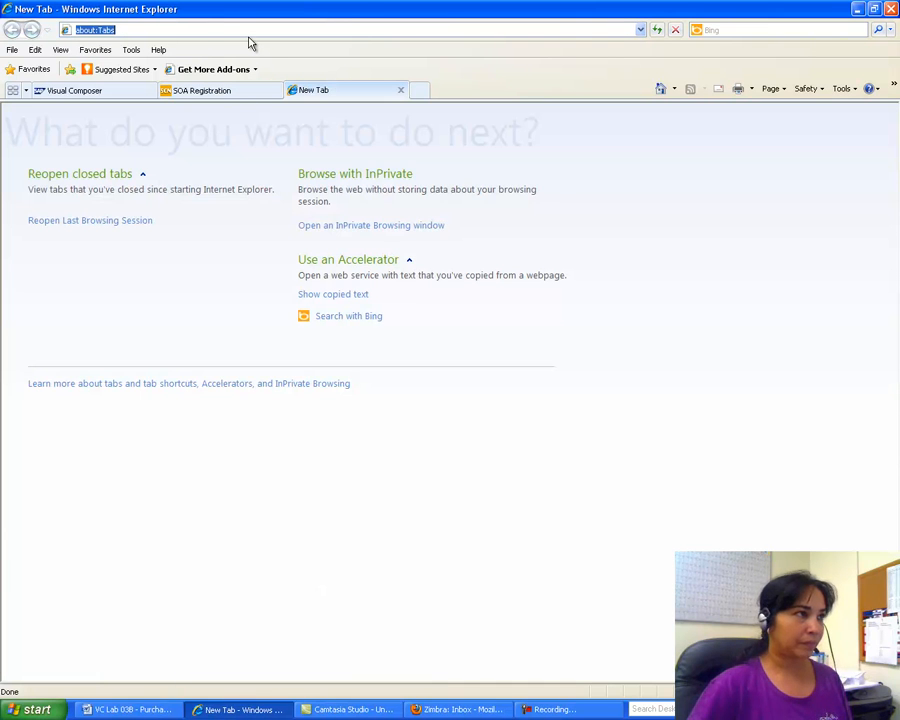
{"action": "key", "text": "BackSpace"}
{"action": "right_click", "coordinate": [178, 30]}
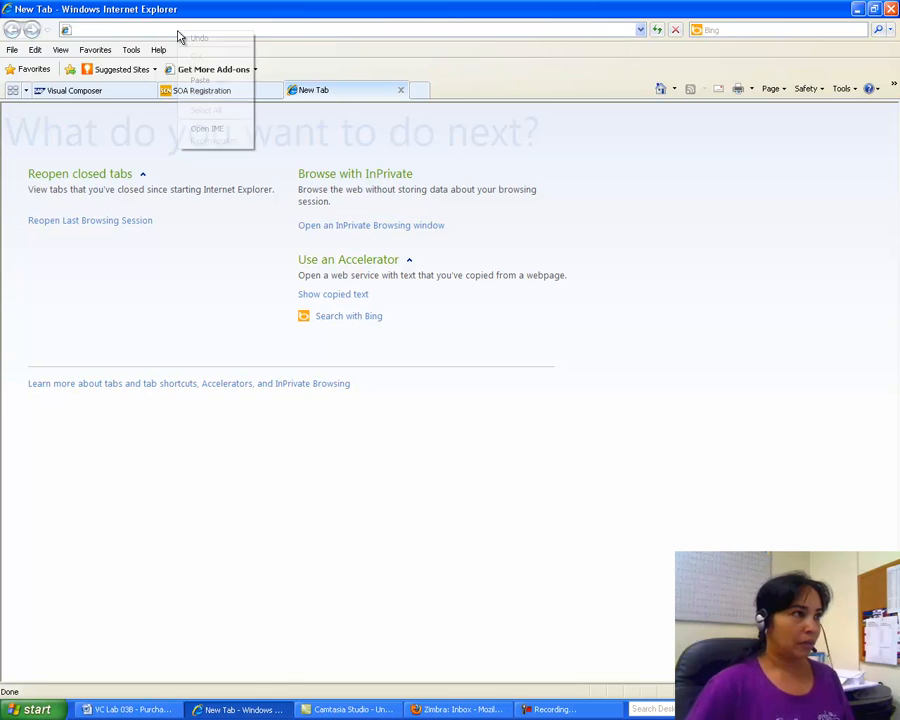
{"action": "left_click", "coordinate": [192, 80]}
{"action": "key", "text": "Return"}
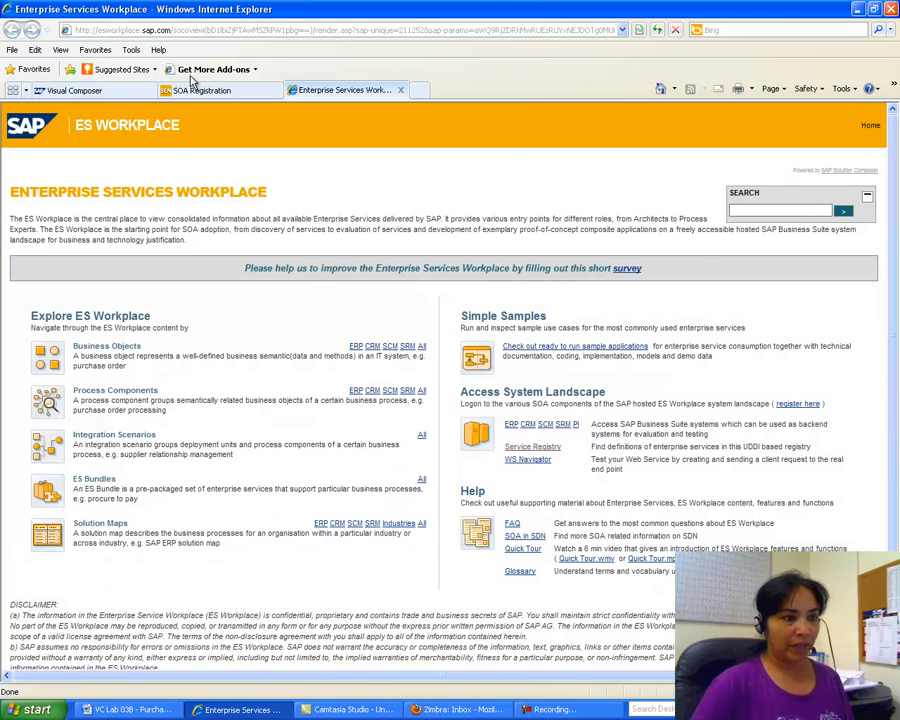
{"action": "left_click", "coordinate": [538, 448]}
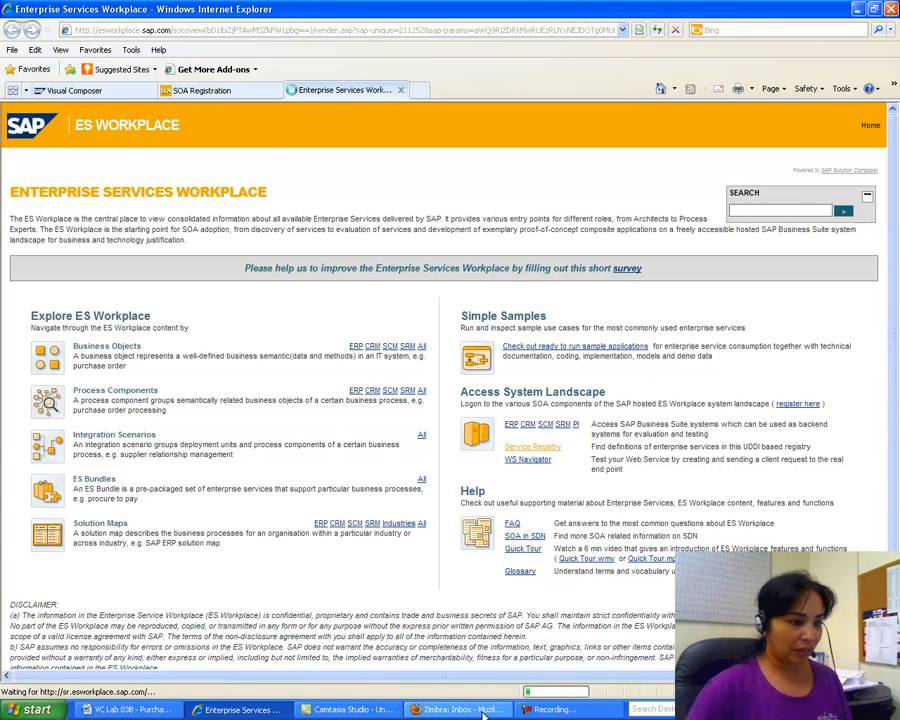
{"action": "left_click", "coordinate": [245, 711]}
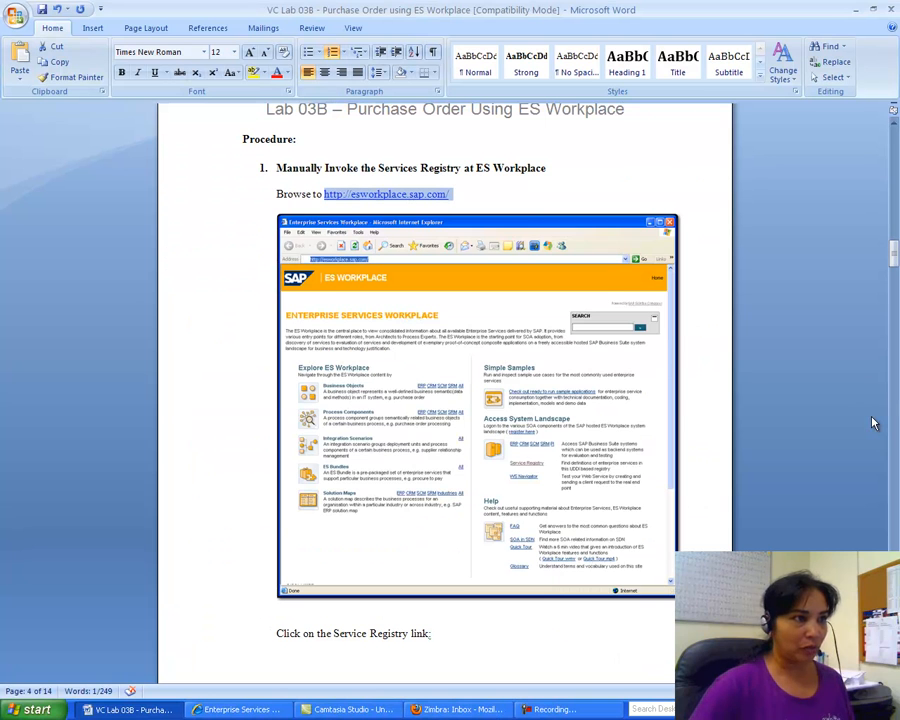
Step: Scroll the Word lab to the page 5 Services Registry steps, then return to the Services Registry
{"action": "left_click_drag", "start_coordinate": [895, 278], "coordinate": [895, 324]}
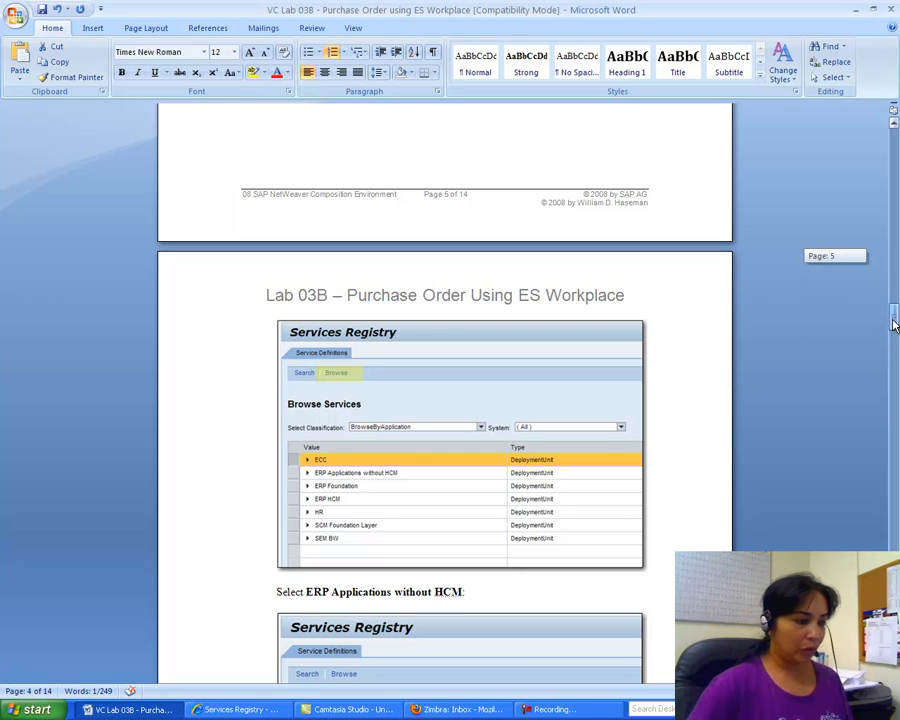
{"action": "left_click", "coordinate": [235, 709]}
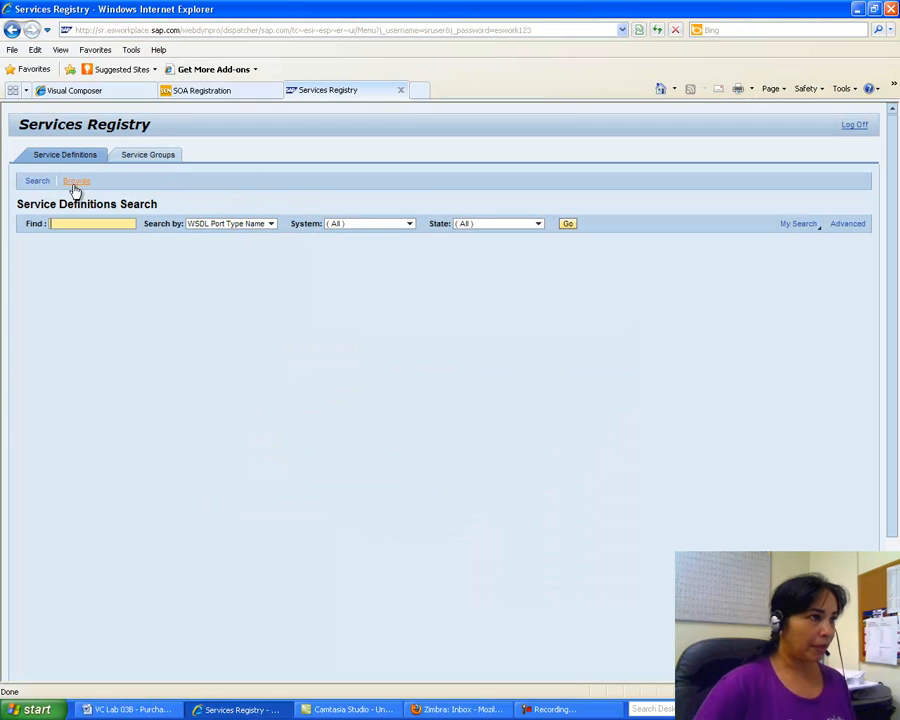
Step: After checking Zimbra and the lab, expand ERP Applications without HCM in the application browser
{"action": "left_click", "coordinate": [482, 712]}
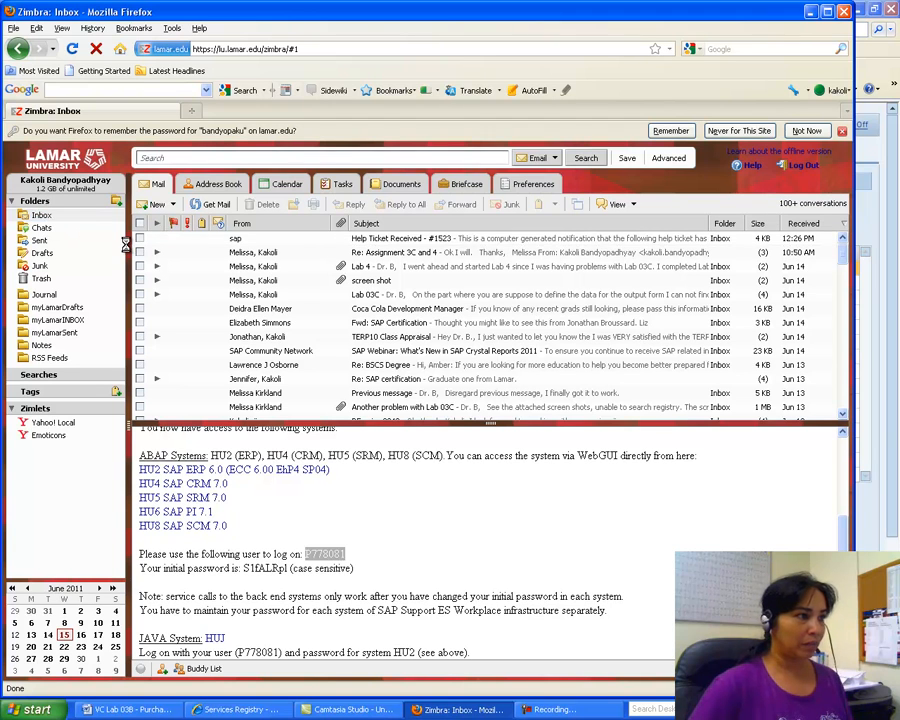
{"action": "left_click", "coordinate": [235, 709]}
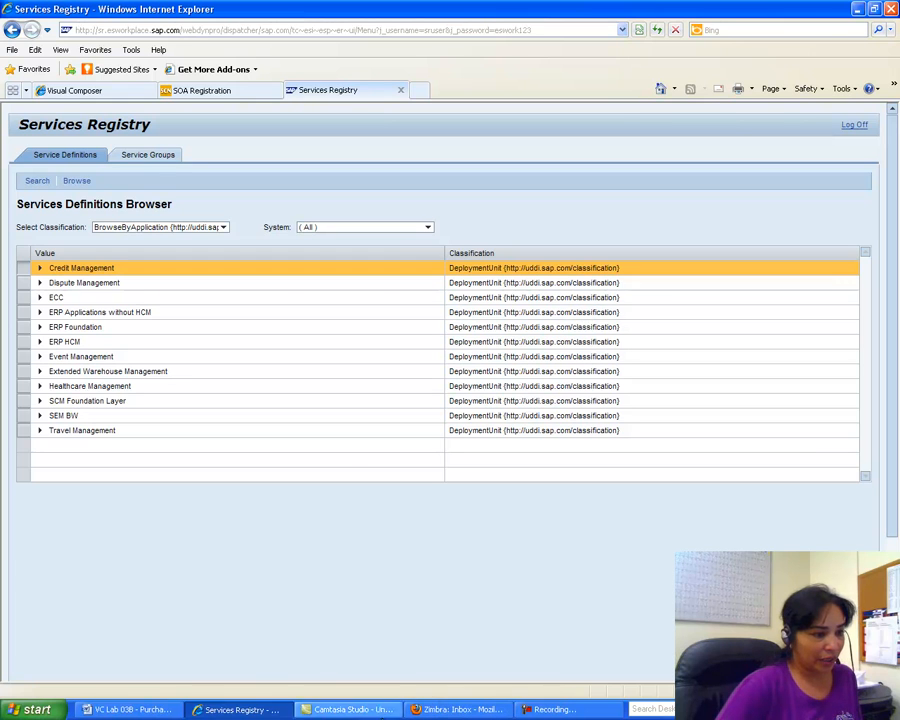
{"action": "left_click", "coordinate": [150, 709]}
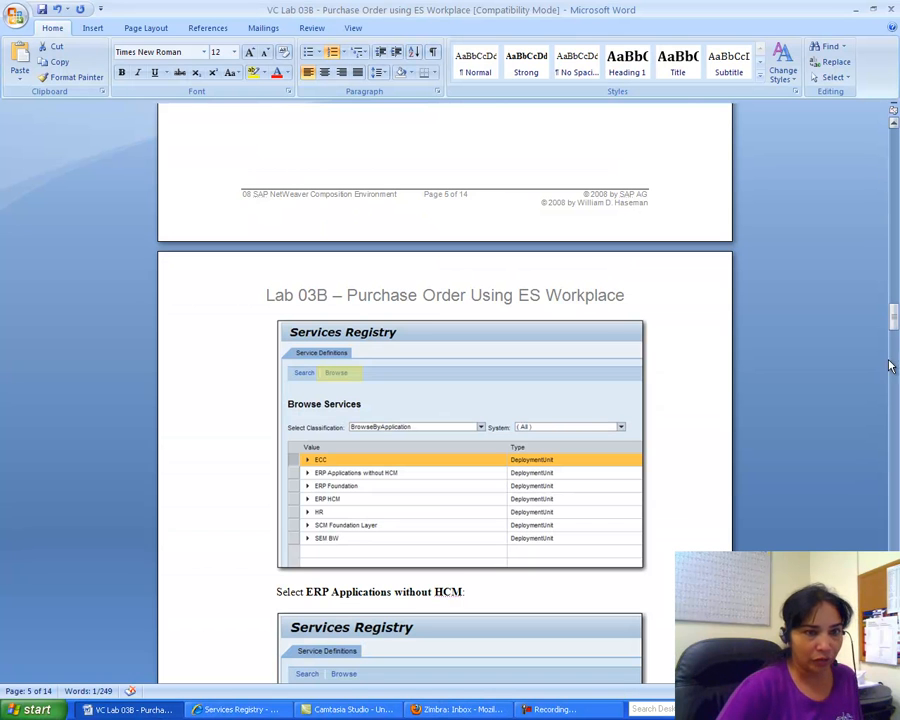
{"action": "left_click_drag", "start_coordinate": [894, 318], "coordinate": [895, 356]}
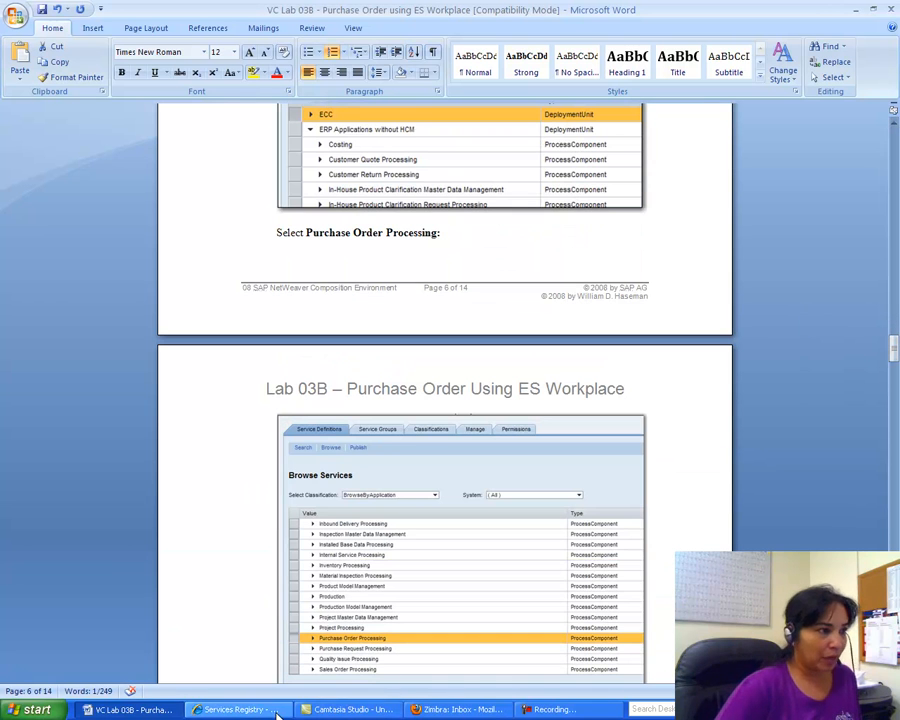
{"action": "left_click", "coordinate": [240, 709]}
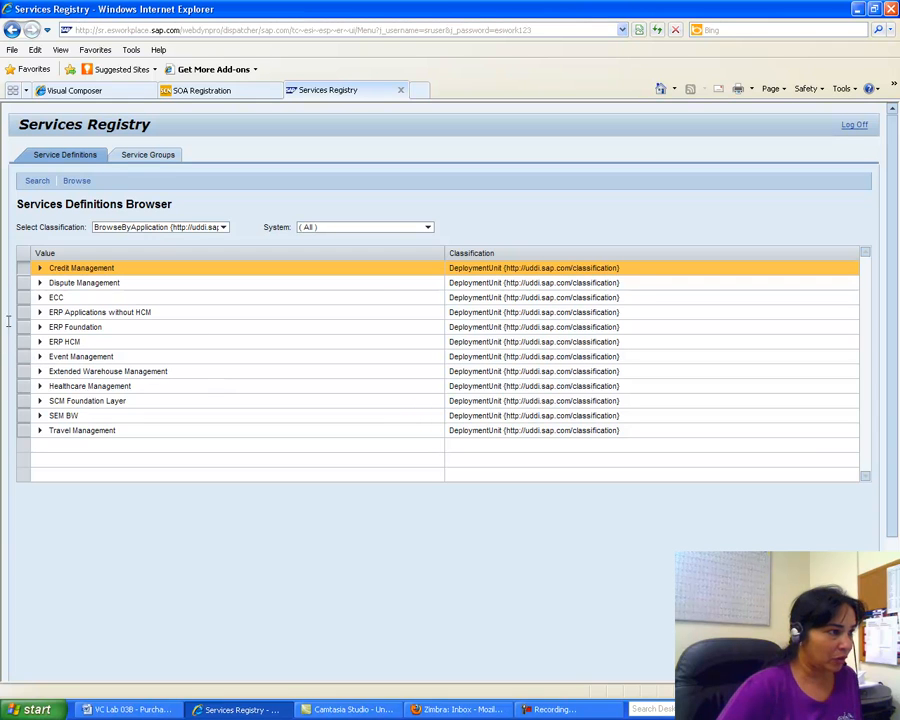
{"action": "left_click", "coordinate": [40, 312]}
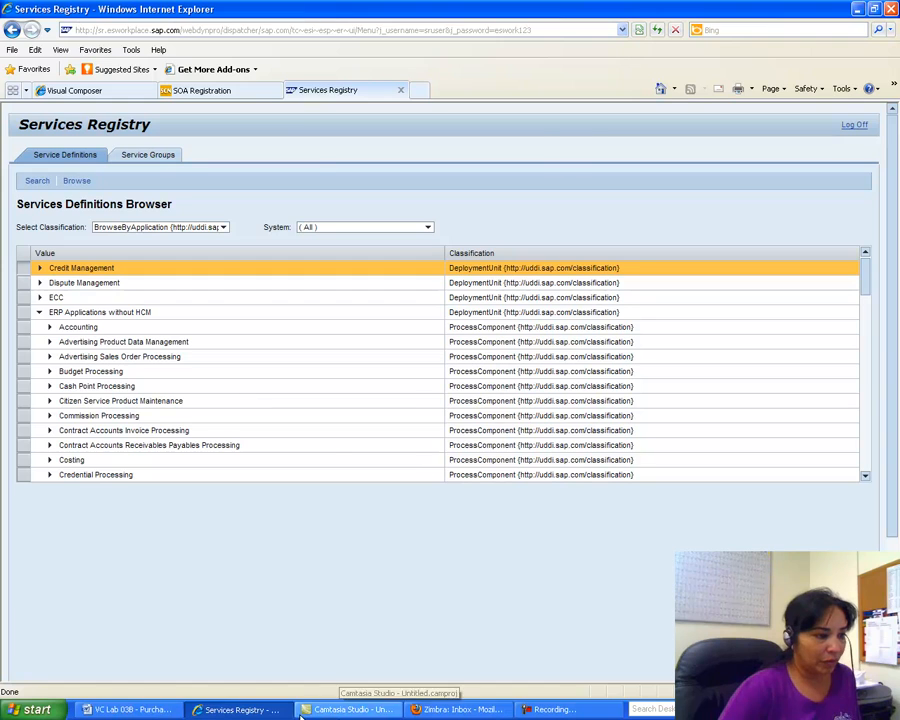
Step: Scroll to Purchase Order Processing, expand it to Purchase Order and Strategic Investment Buy, then switch to Word
{"action": "left_click", "coordinate": [112, 709]}
{"action": "left_click_drag", "start_coordinate": [897, 369], "coordinate": [896, 376]}
{"action": "left_click", "coordinate": [235, 709]}
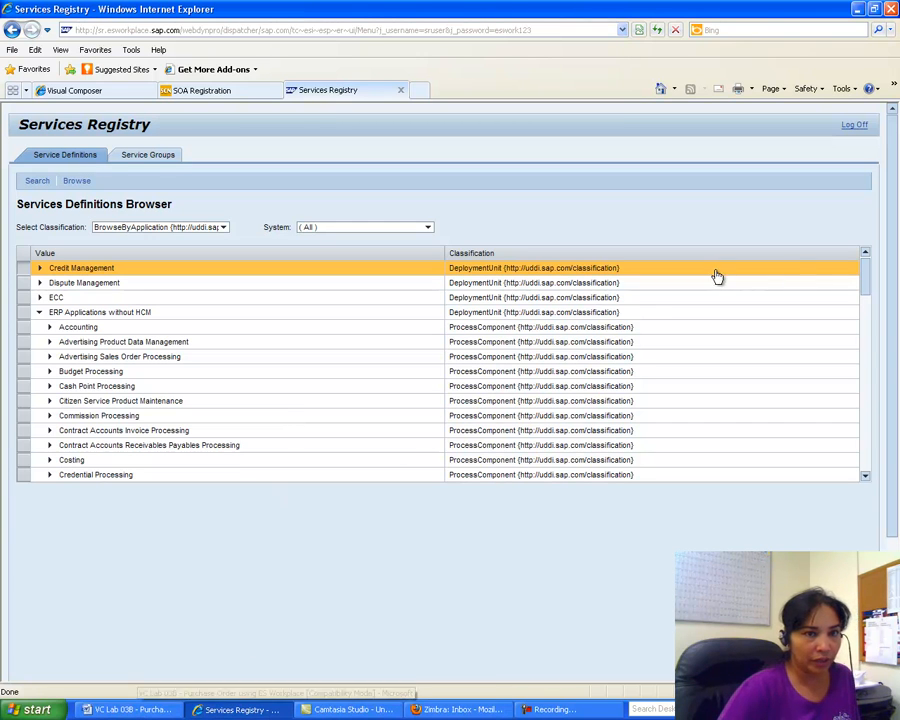
{"action": "left_click_drag", "start_coordinate": [865, 285], "coordinate": [865, 370]}
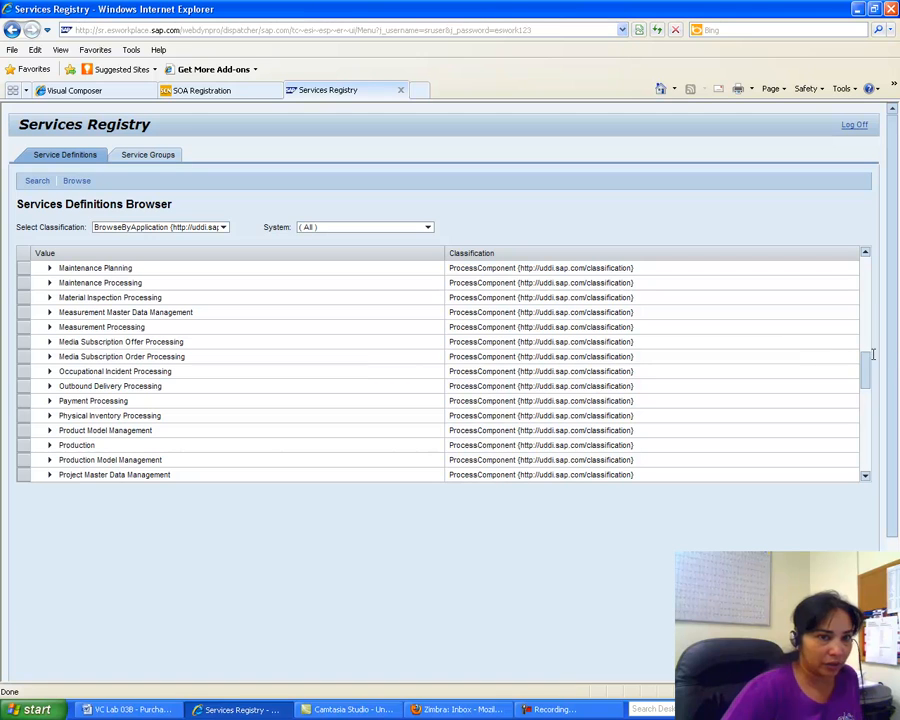
{"action": "left_click_drag", "start_coordinate": [868, 374], "coordinate": [868, 395]}
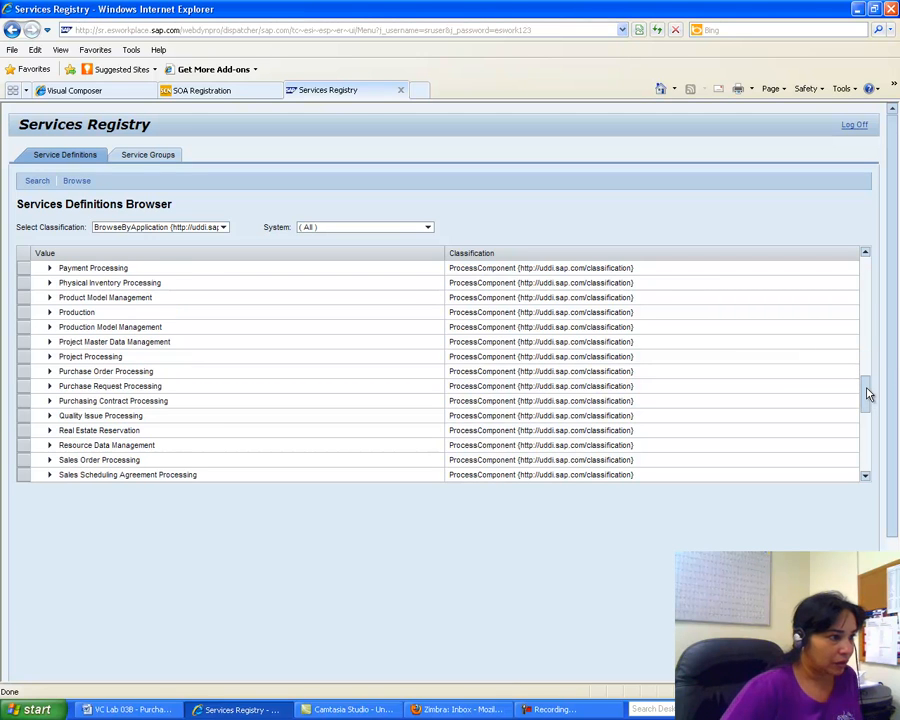
{"action": "left_click", "coordinate": [49, 373]}
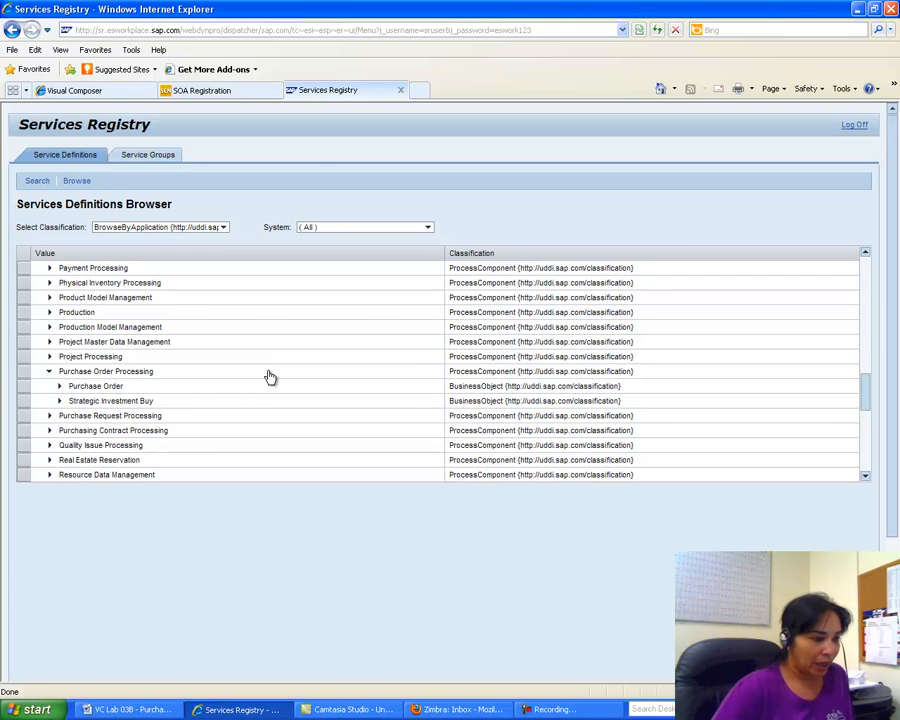
{"action": "key", "text": "alt+Tab"}
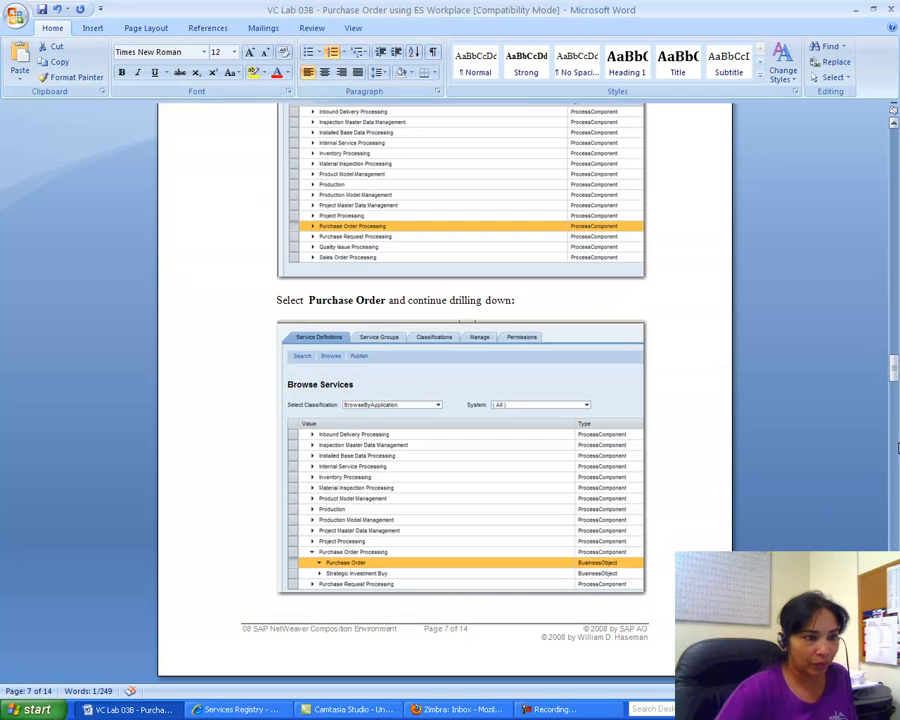
Step: View Purchase Order's service definitions in the Registry, check Zimbra mail, then return to the Word lab
{"action": "left_click_drag", "start_coordinate": [895, 373], "coordinate": [896, 403]}
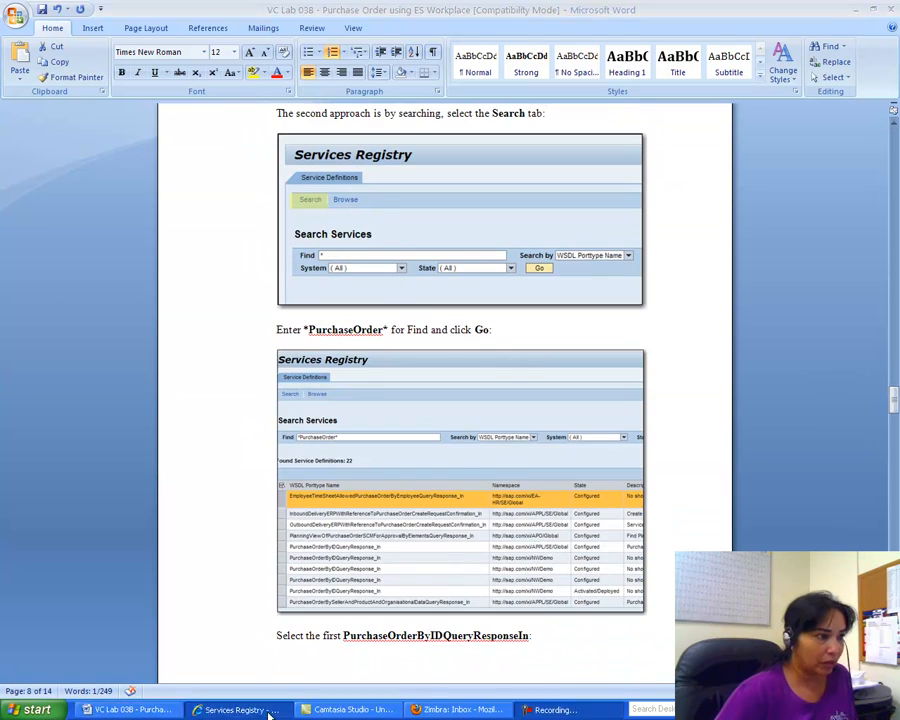
{"action": "left_click", "coordinate": [268, 714]}
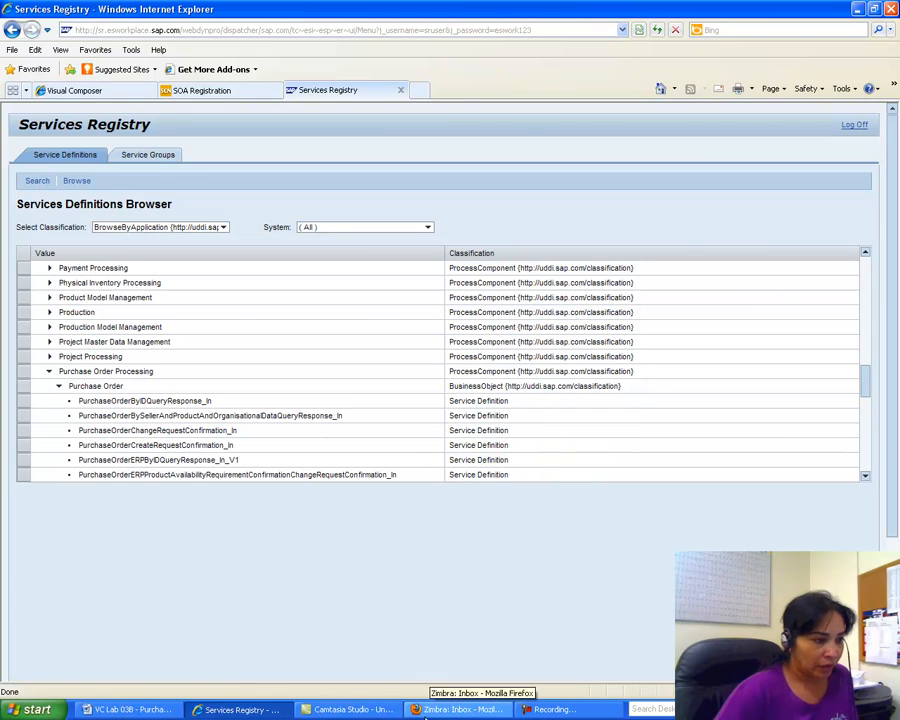
{"action": "left_click", "coordinate": [457, 710]}
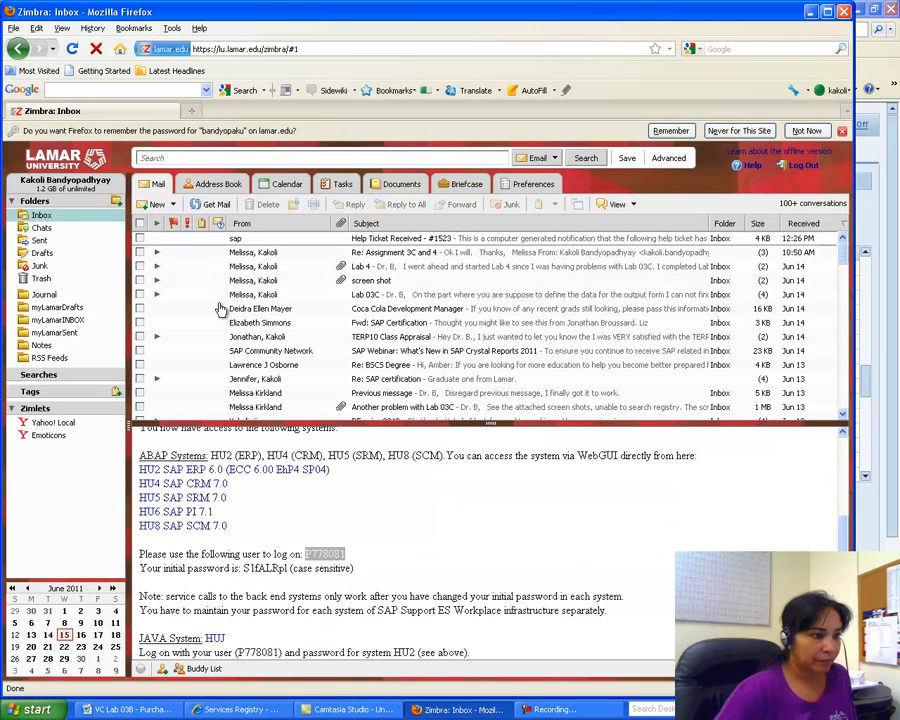
{"action": "left_click", "coordinate": [142, 712]}
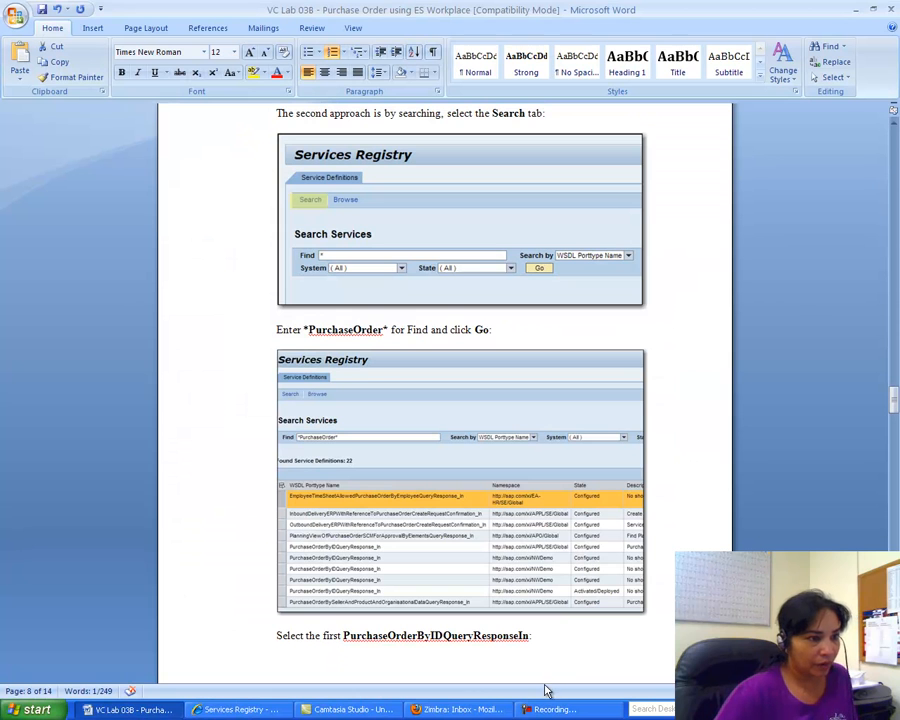
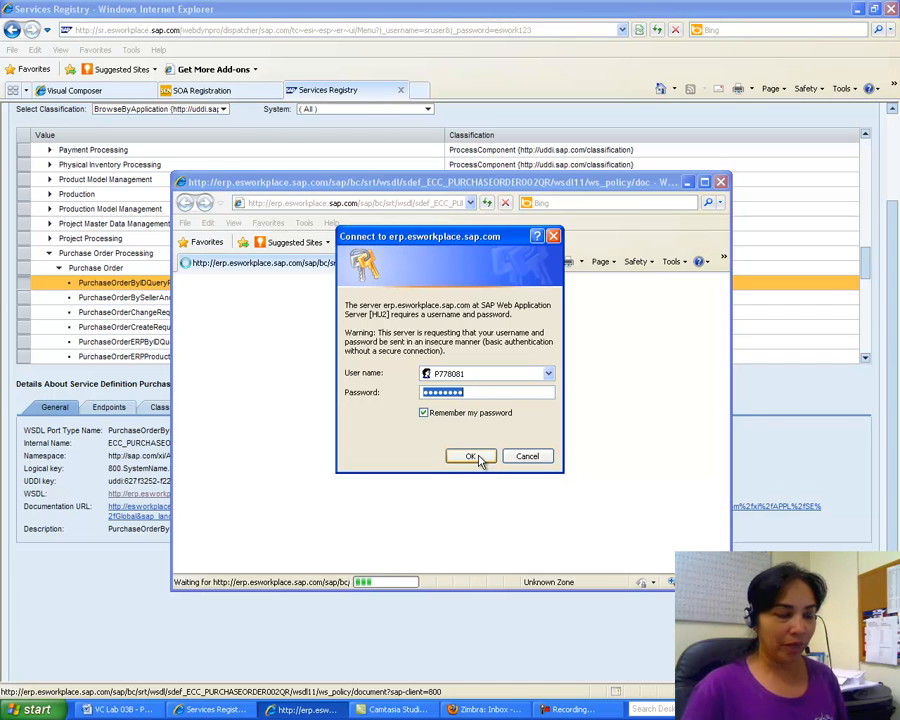
Step: Retry the server login, re-entering the password in the password field twice
{"action": "left_click", "coordinate": [472, 456]}
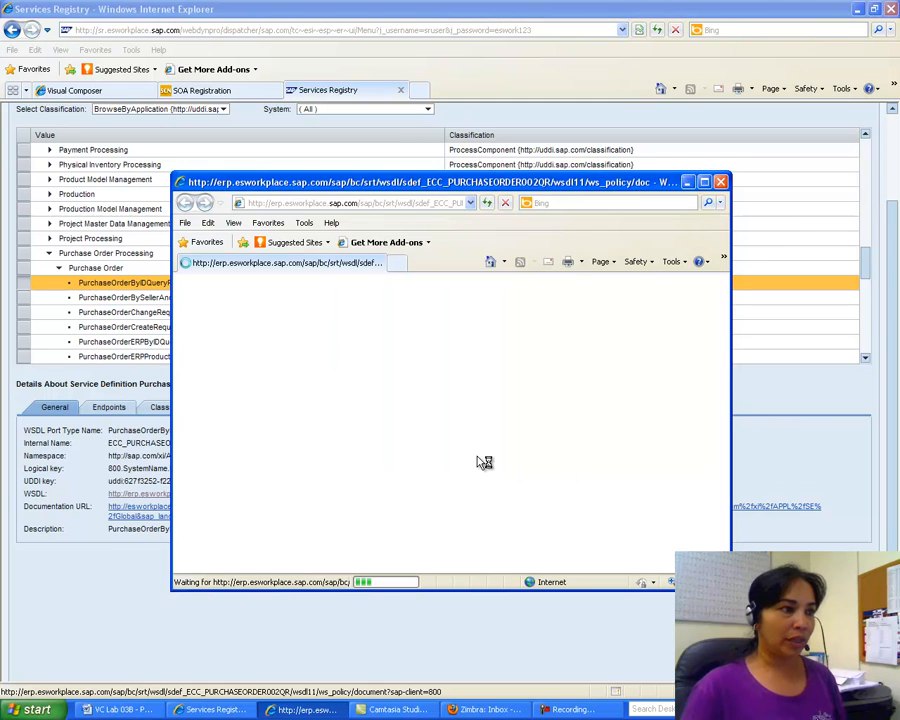
{"action": "left_click", "coordinate": [438, 393]}
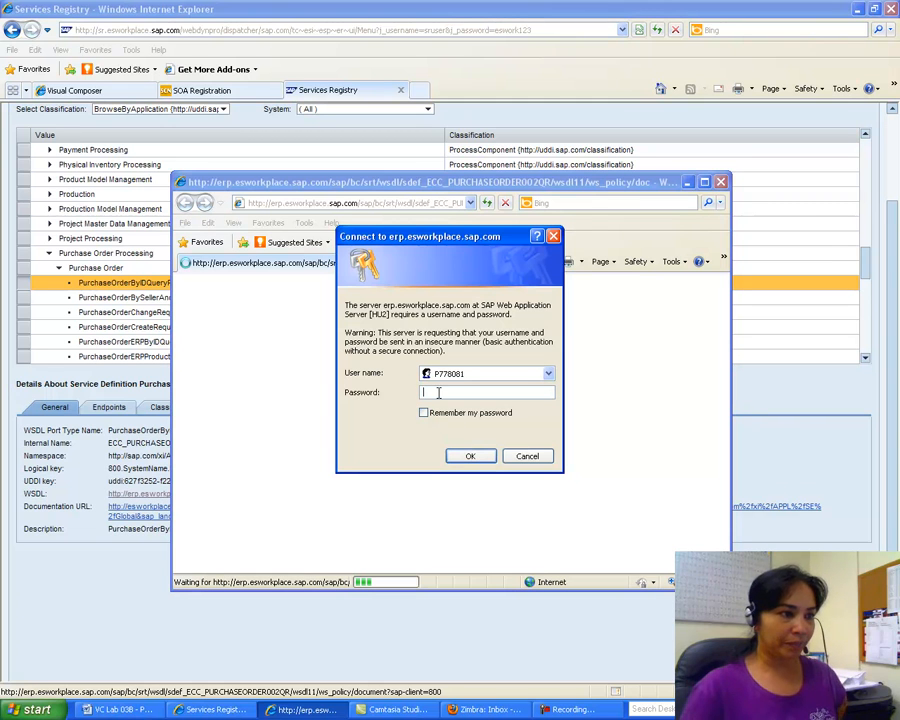
{"action": "type", "text": "******"}
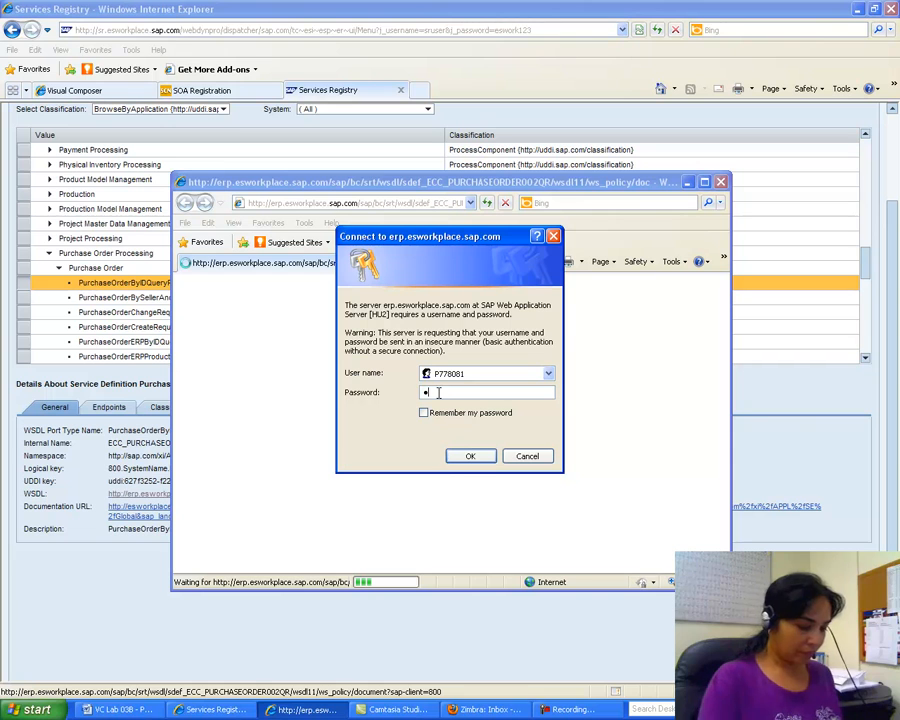
{"action": "type", "text": "*"}
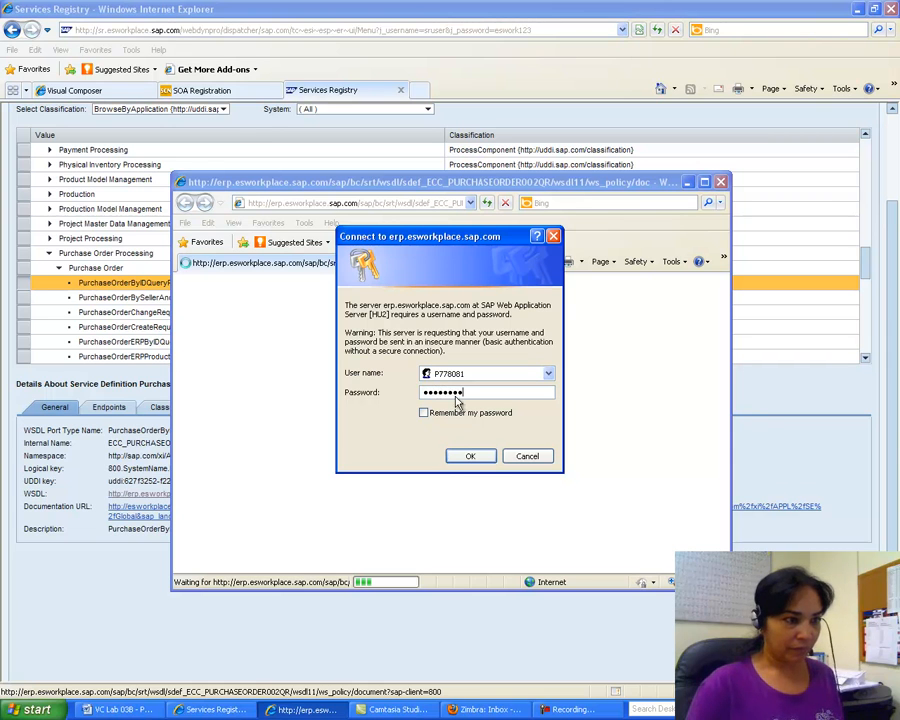
{"action": "left_click", "coordinate": [470, 457]}
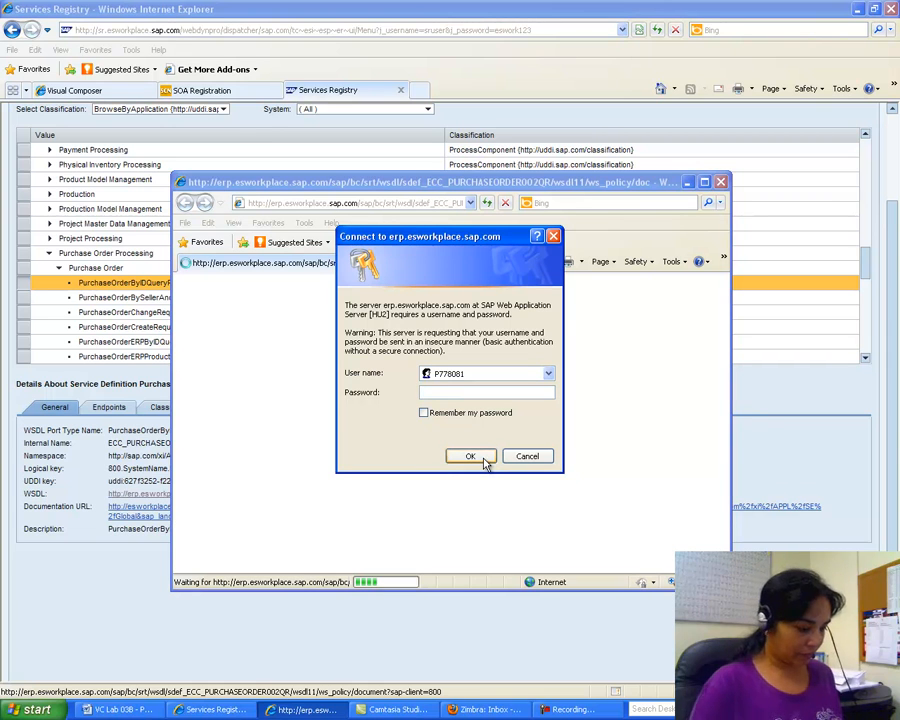
{"action": "type", "text": "********"}
{"action": "left_click", "coordinate": [470, 460]}
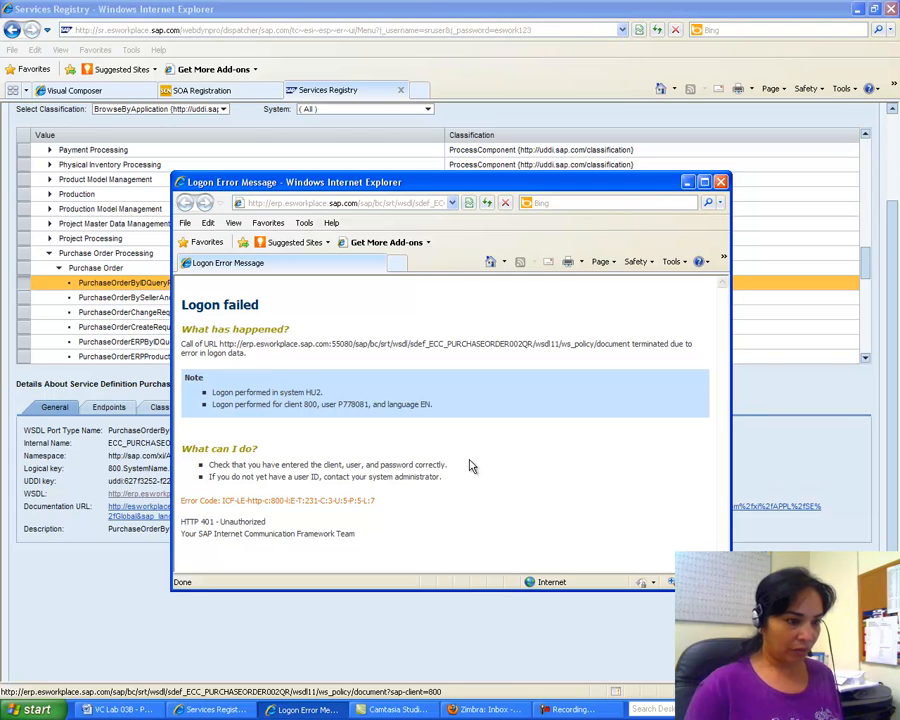
Step: Open the PurchaseOrderByIDQueryResponse_In WSDL, sign in with the pasted password, and maximize its window
{"action": "left_click", "coordinate": [570, 709]}
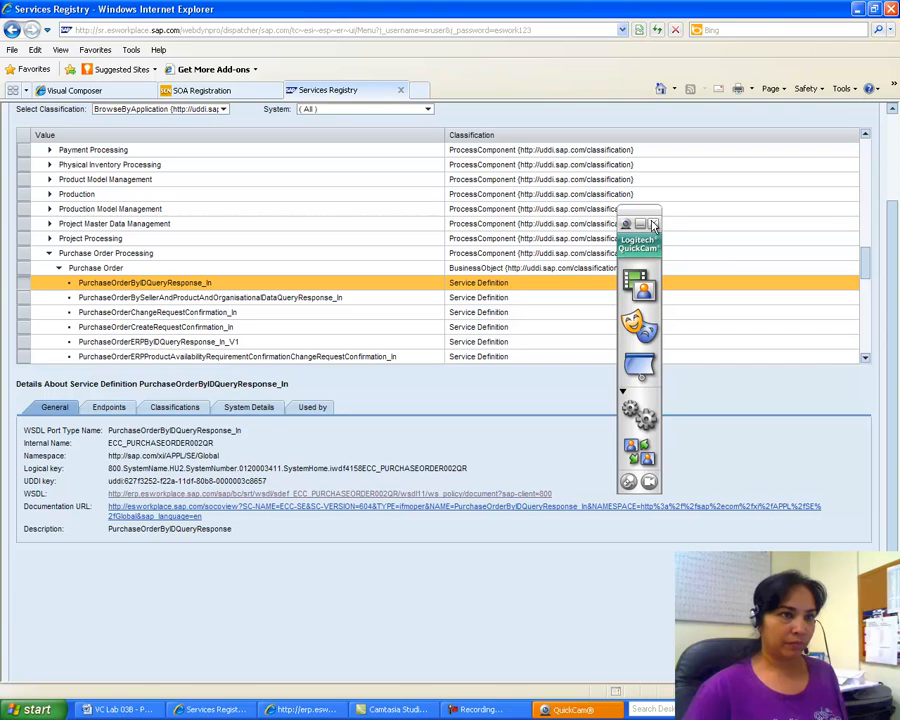
{"action": "left_click", "coordinate": [655, 226]}
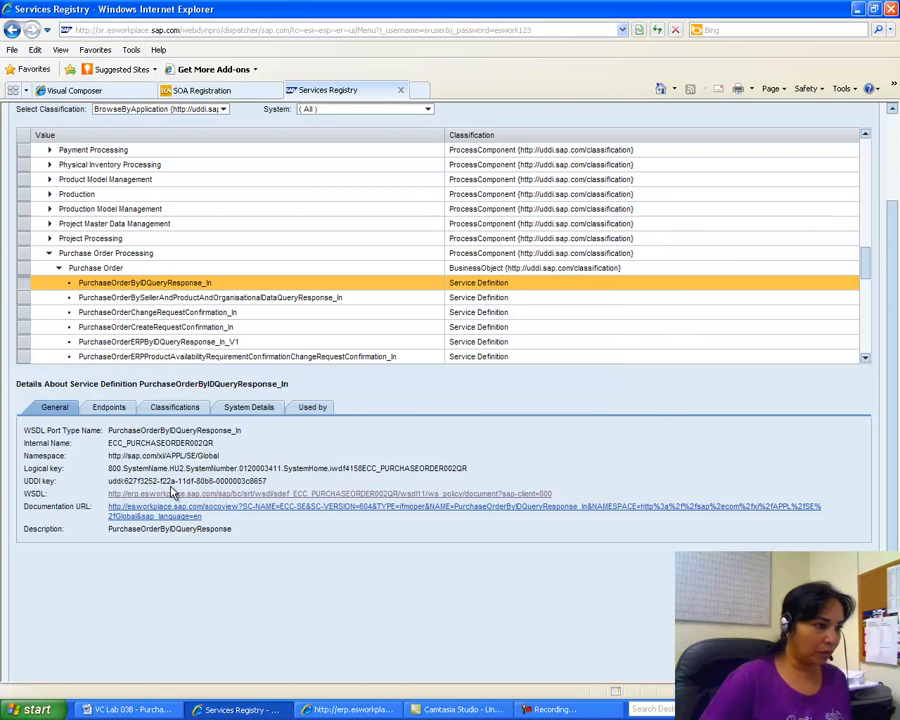
{"action": "left_click", "coordinate": [270, 496]}
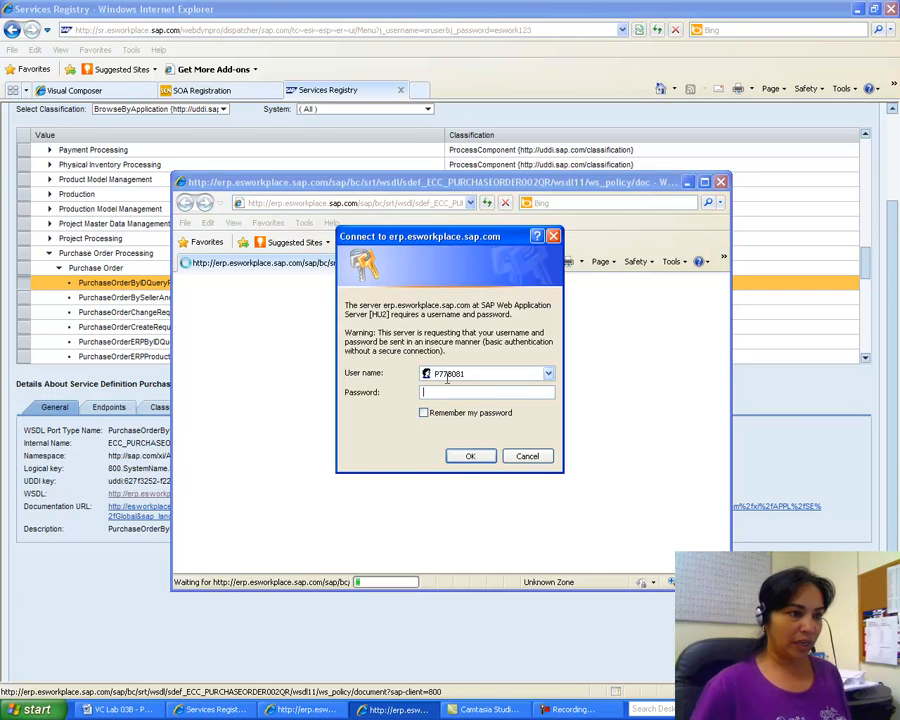
{"action": "right_click", "coordinate": [431, 393]}
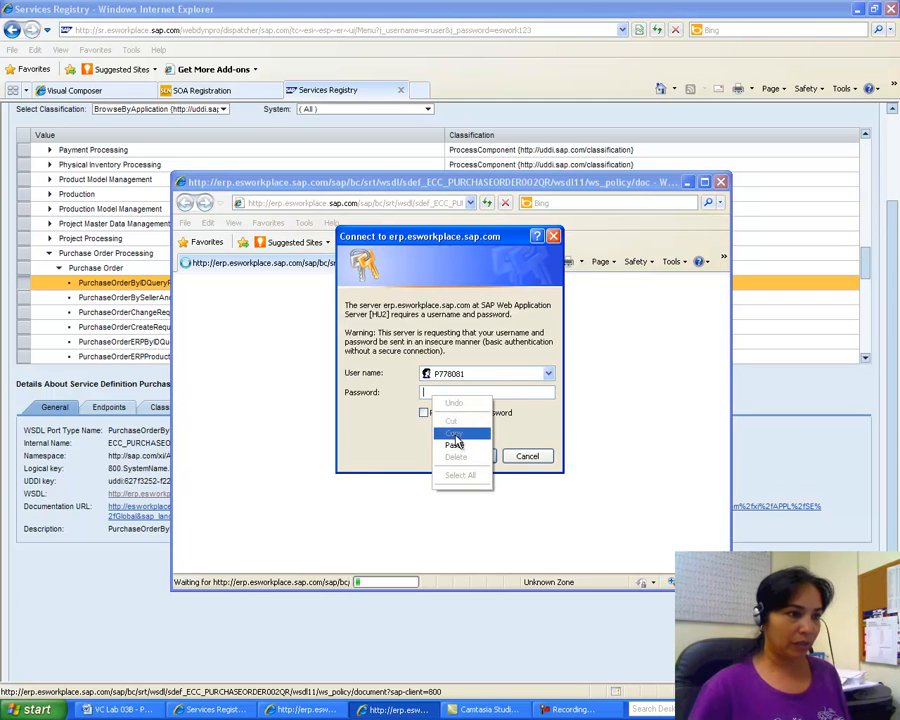
{"action": "left_click", "coordinate": [455, 442]}
{"action": "left_click", "coordinate": [464, 457]}
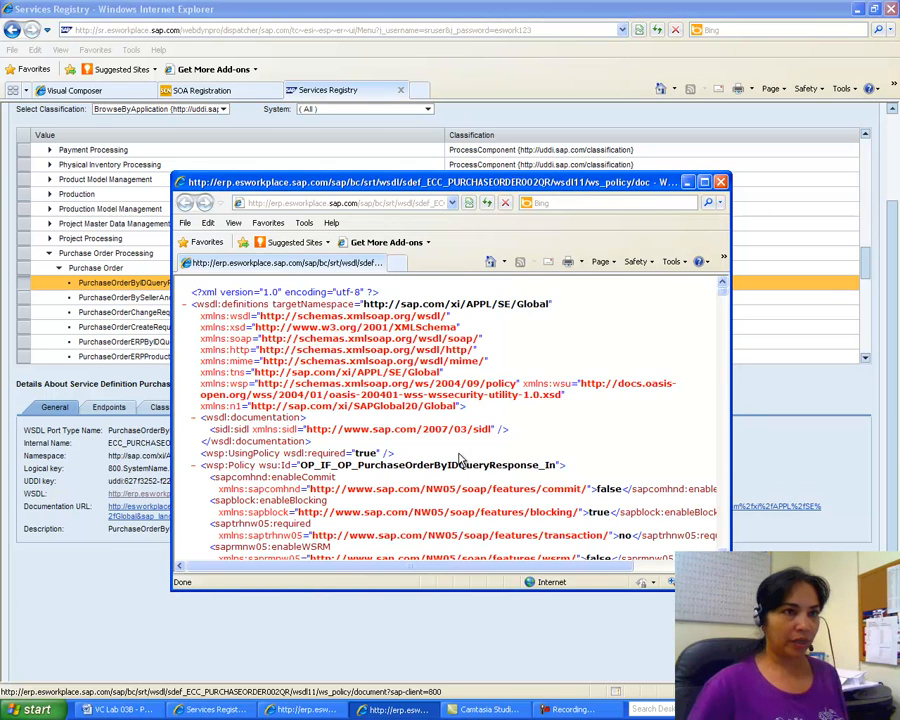
{"action": "left_click", "coordinate": [705, 183]}
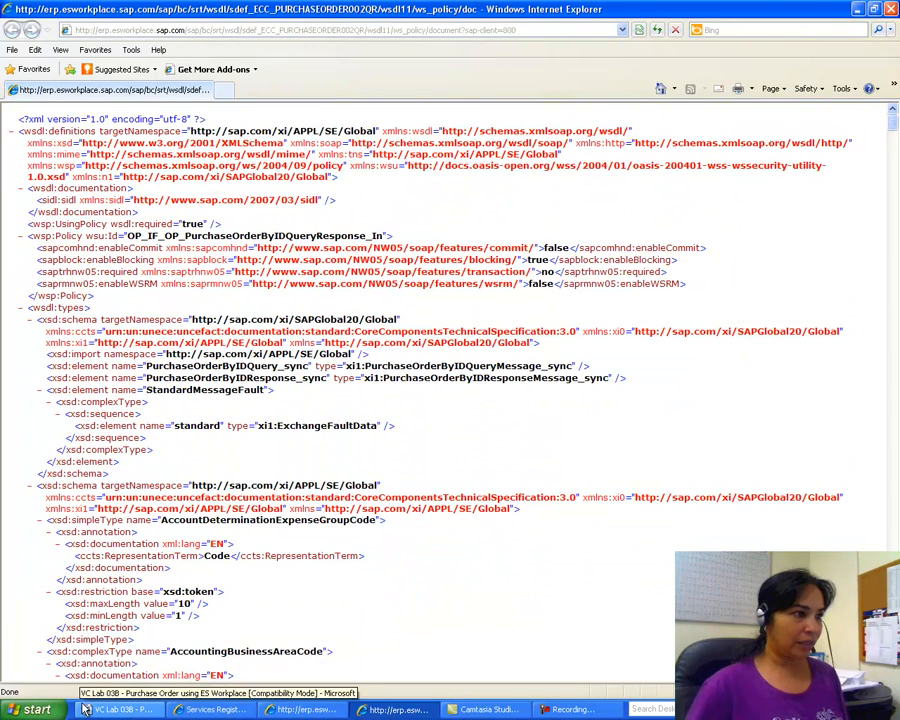
Step: Scroll the Word lab guide to the Endpoints folder and Test instructions, then return to Services Registry
{"action": "left_click", "coordinate": [118, 709]}
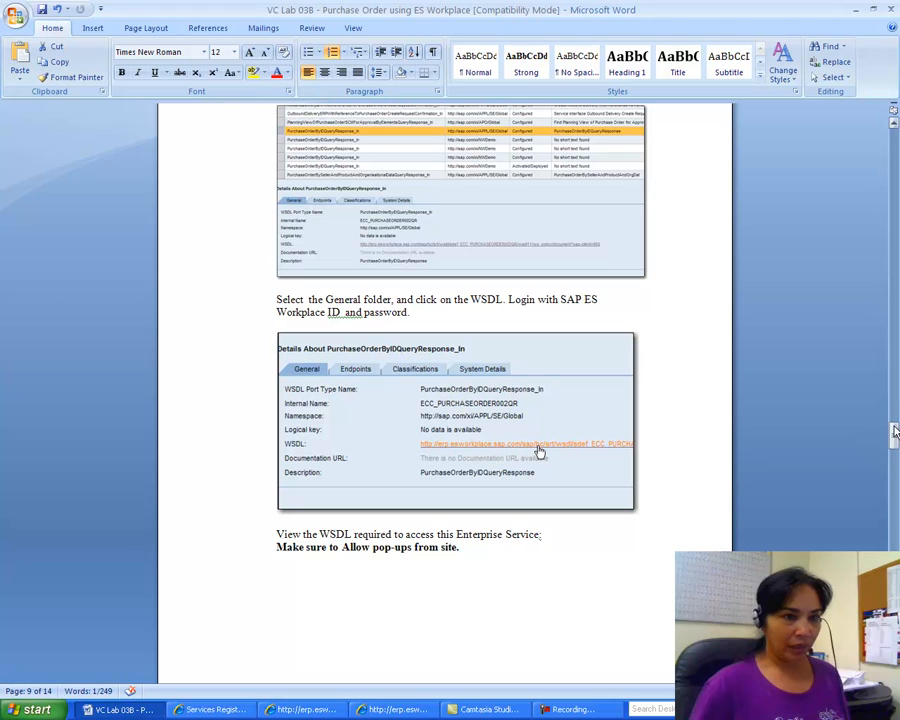
{"action": "left_click_drag", "start_coordinate": [893, 432], "coordinate": [886, 468]}
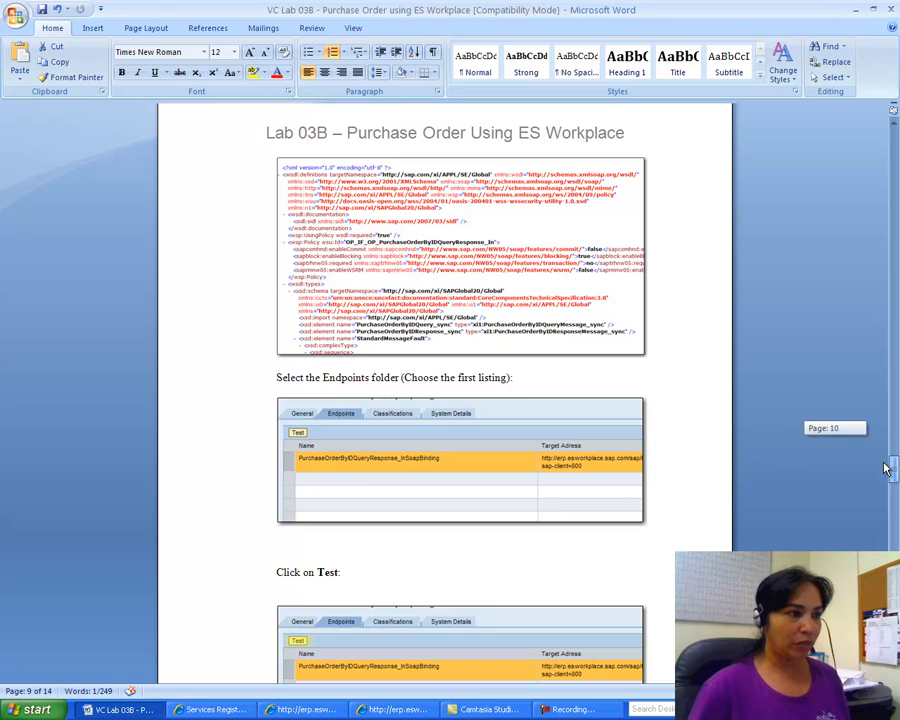
{"action": "left_click_drag", "start_coordinate": [886, 468], "coordinate": [888, 476]}
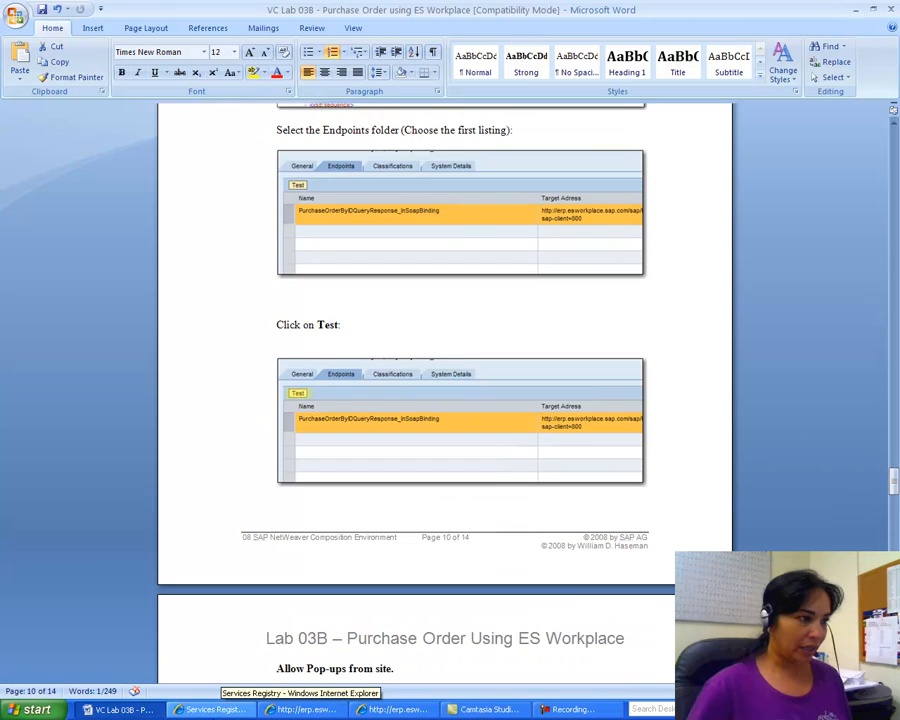
{"action": "left_click", "coordinate": [212, 709]}
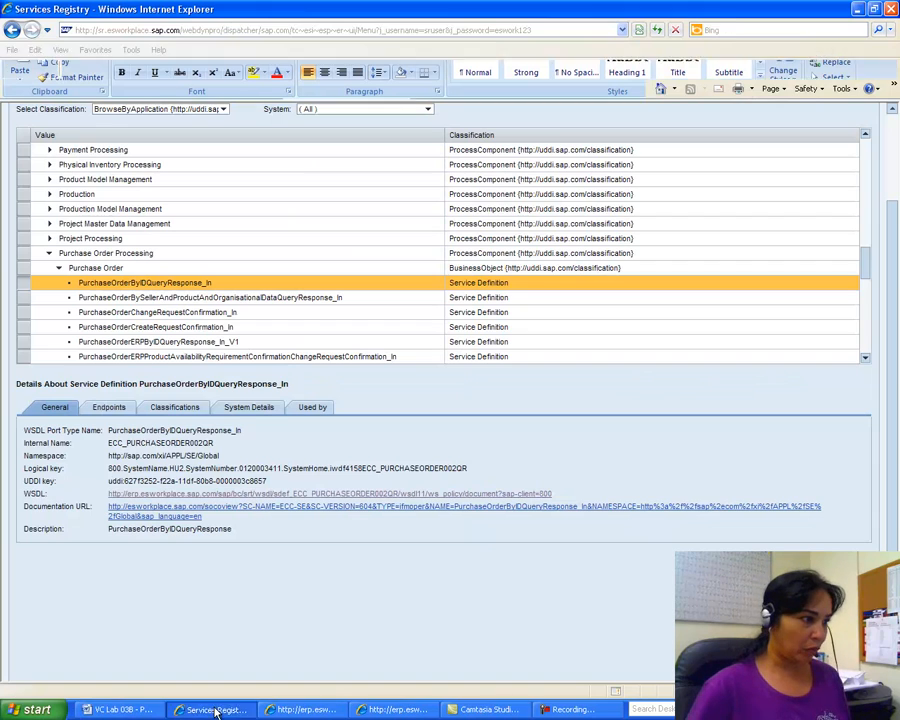
Step: Show the service's endpoints with HTTP and HTTPS bindings and bring forward the pending login prompt
{"action": "left_click", "coordinate": [107, 411]}
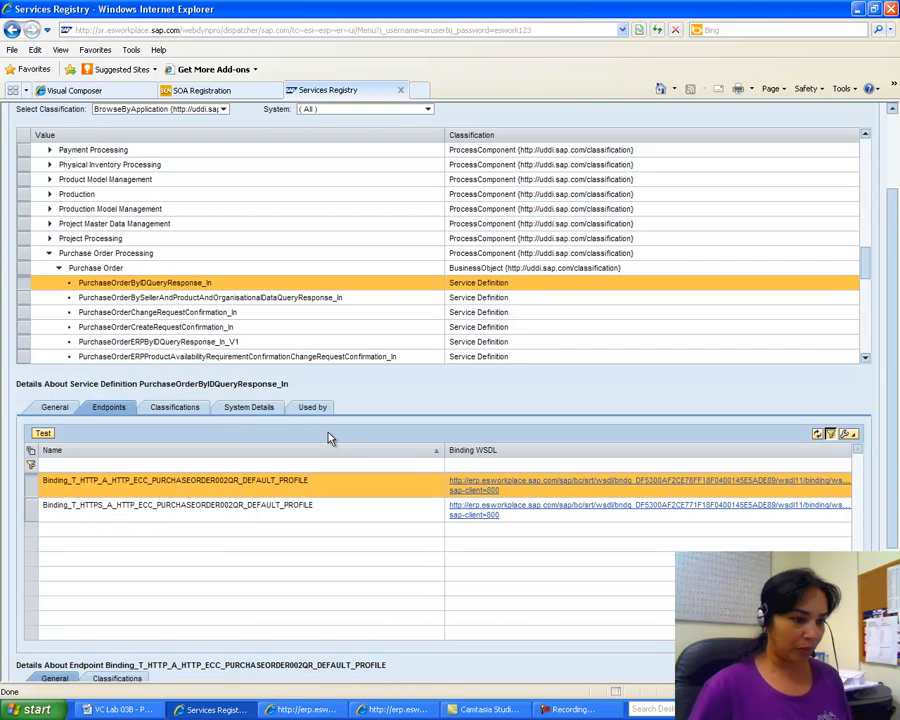
{"action": "left_click", "coordinate": [373, 712]}
{"action": "left_click", "coordinate": [295, 712]}
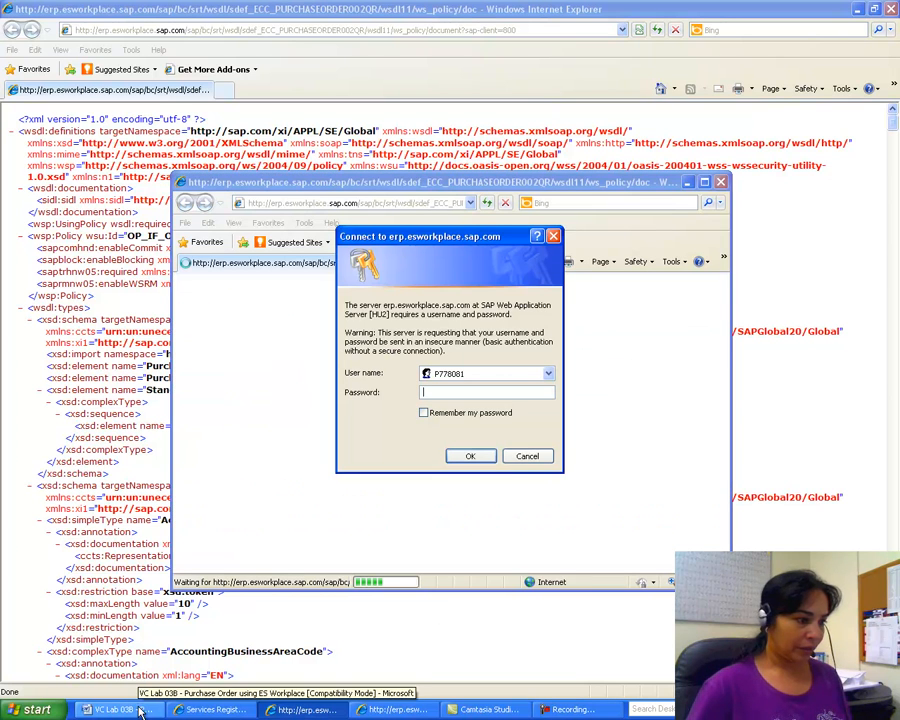
Step: Cancel the pending WSDL login, close the logon error popup, and check the Word lab guide
{"action": "left_click", "coordinate": [527, 456]}
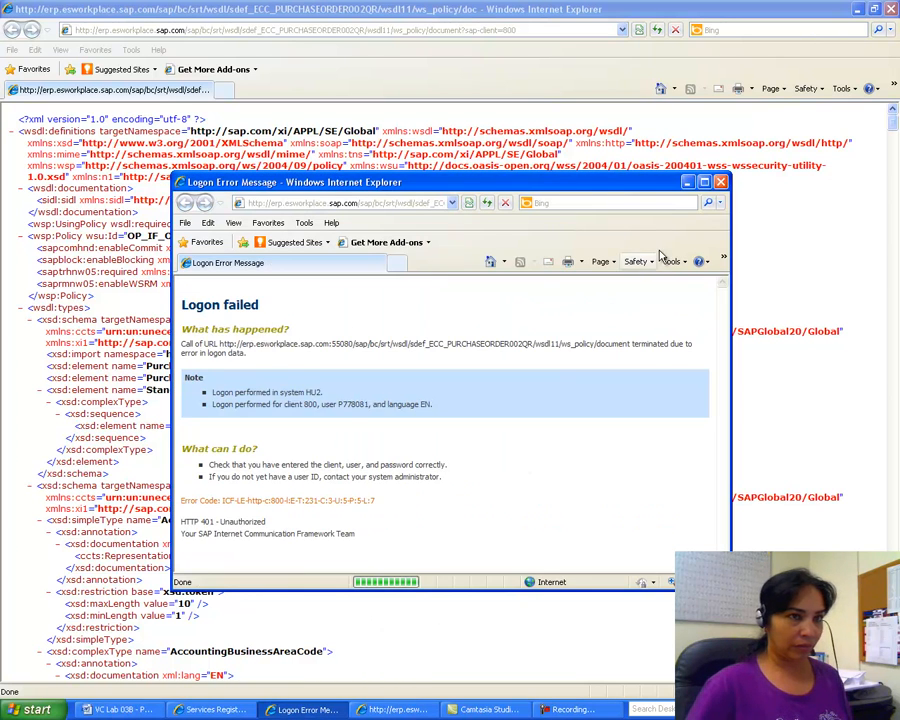
{"action": "left_click", "coordinate": [720, 182]}
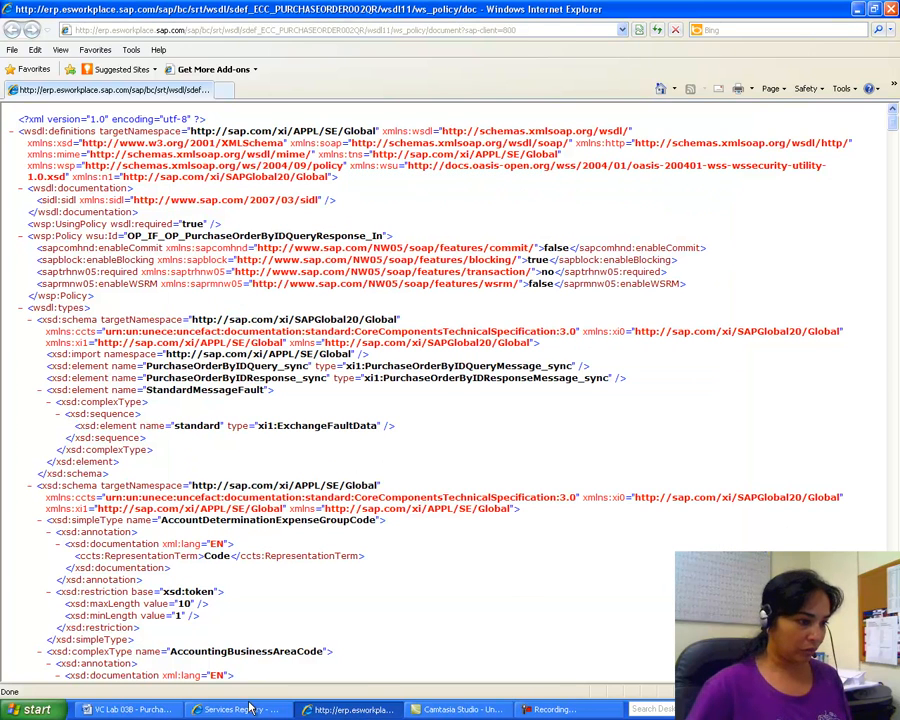
{"action": "left_click", "coordinate": [150, 712]}
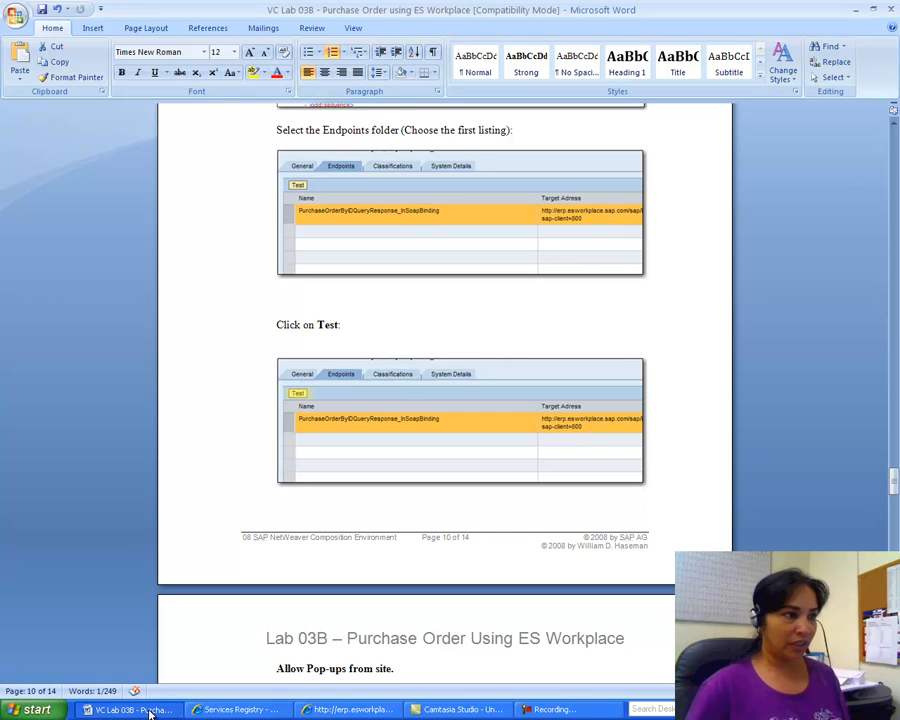
{"action": "left_click", "coordinate": [228, 709]}
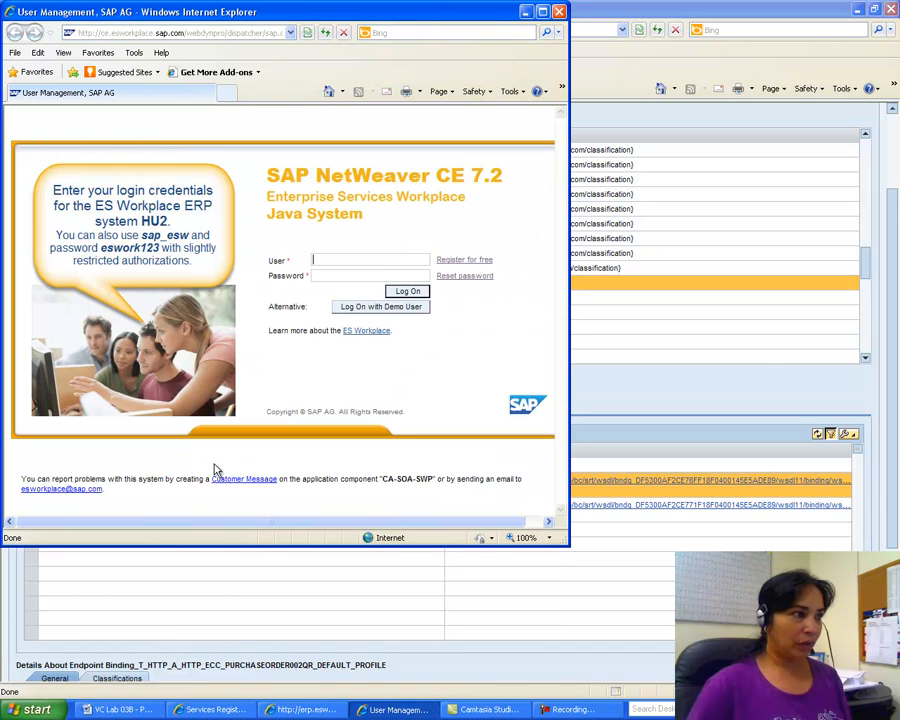
Step: Read further down the Word lab guide while switching back and forth with Services Registry
{"action": "left_click", "coordinate": [232, 712]}
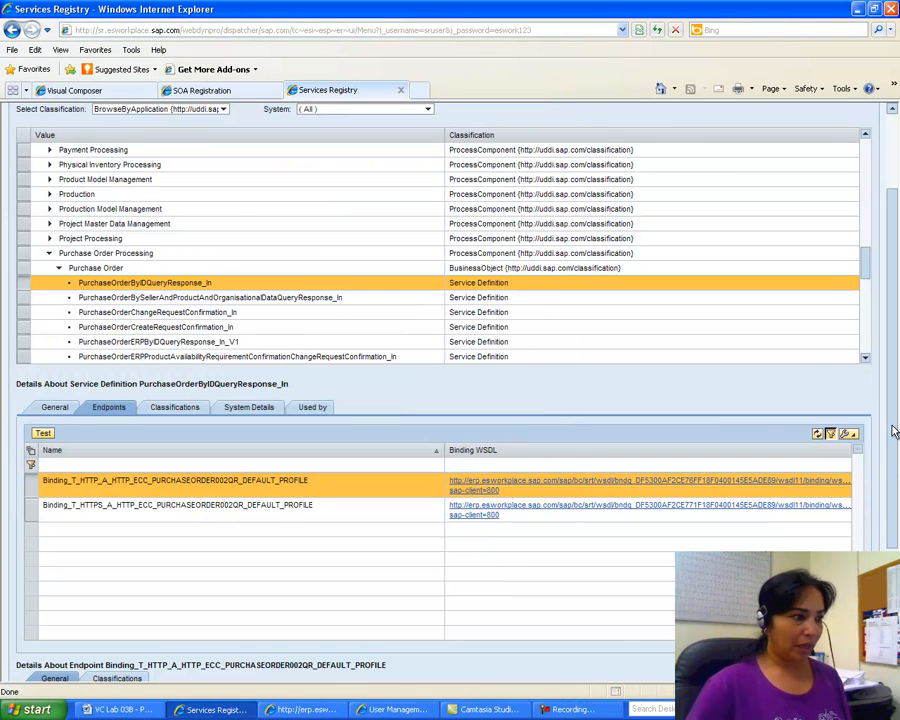
{"action": "left_click_drag", "start_coordinate": [888, 424], "coordinate": [893, 520]}
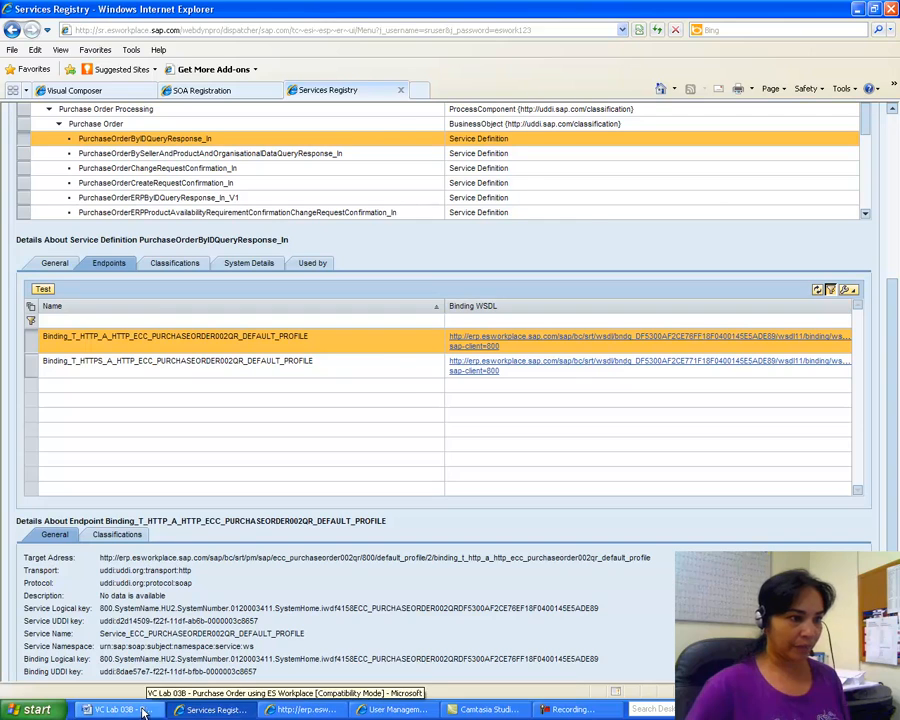
{"action": "left_click", "coordinate": [118, 710]}
{"action": "left_click_drag", "start_coordinate": [893, 481], "coordinate": [893, 495]}
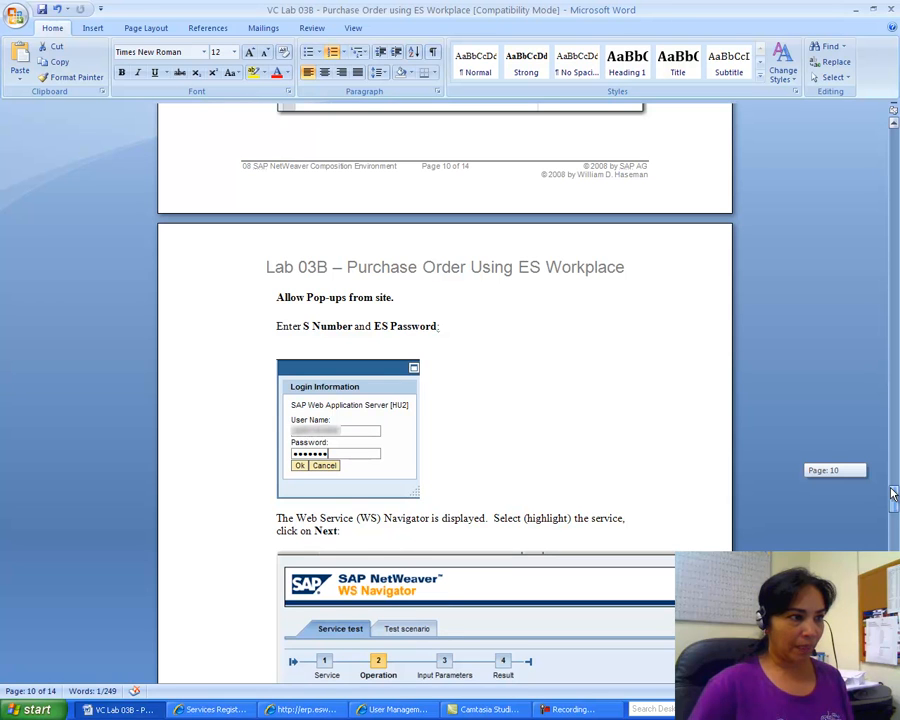
{"action": "left_click_drag", "start_coordinate": [893, 492], "coordinate": [893, 501]}
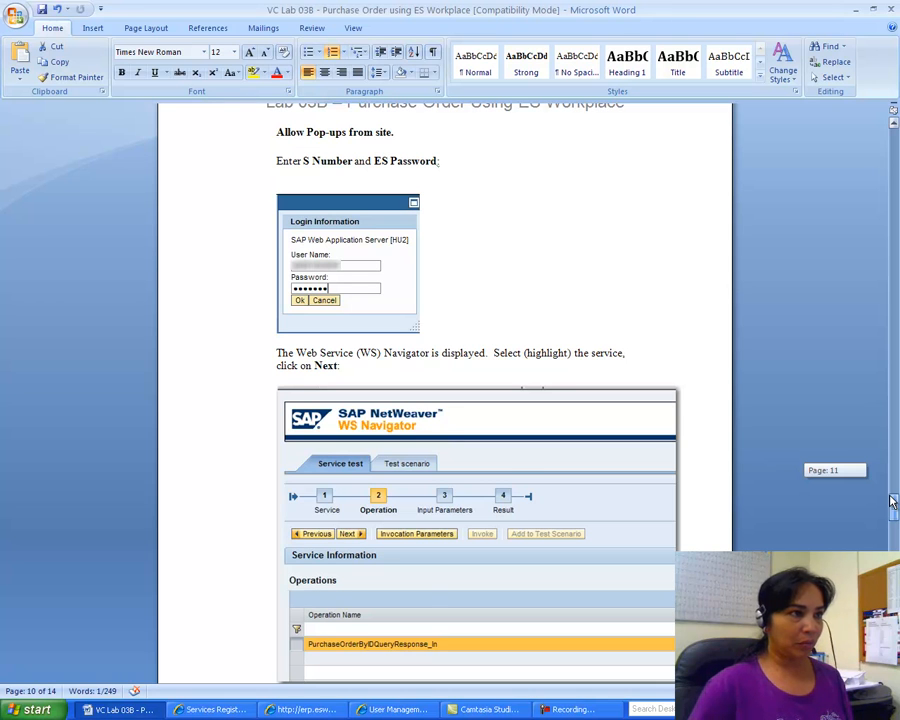
{"action": "left_click_drag", "start_coordinate": [893, 501], "coordinate": [893, 502]}
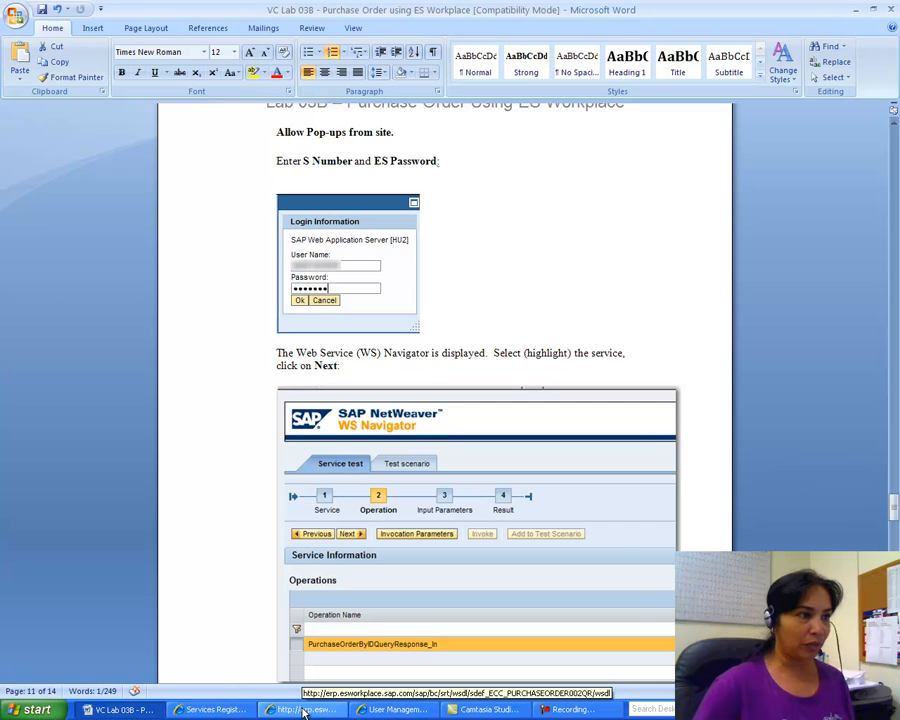
{"action": "left_click", "coordinate": [214, 709]}
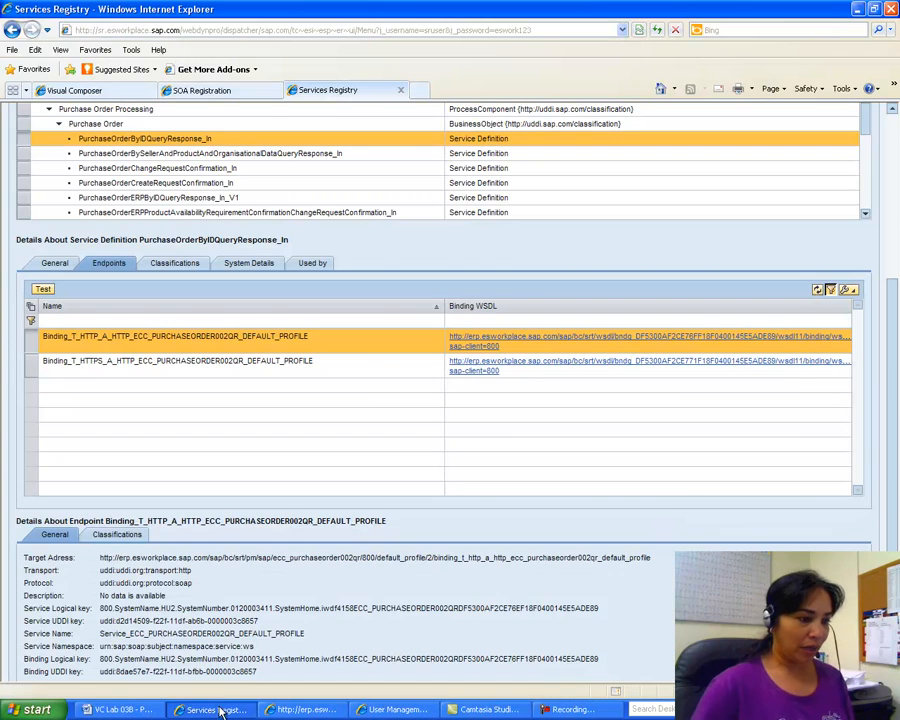
{"action": "left_click", "coordinate": [305, 709]}
{"action": "left_click", "coordinate": [147, 711]}
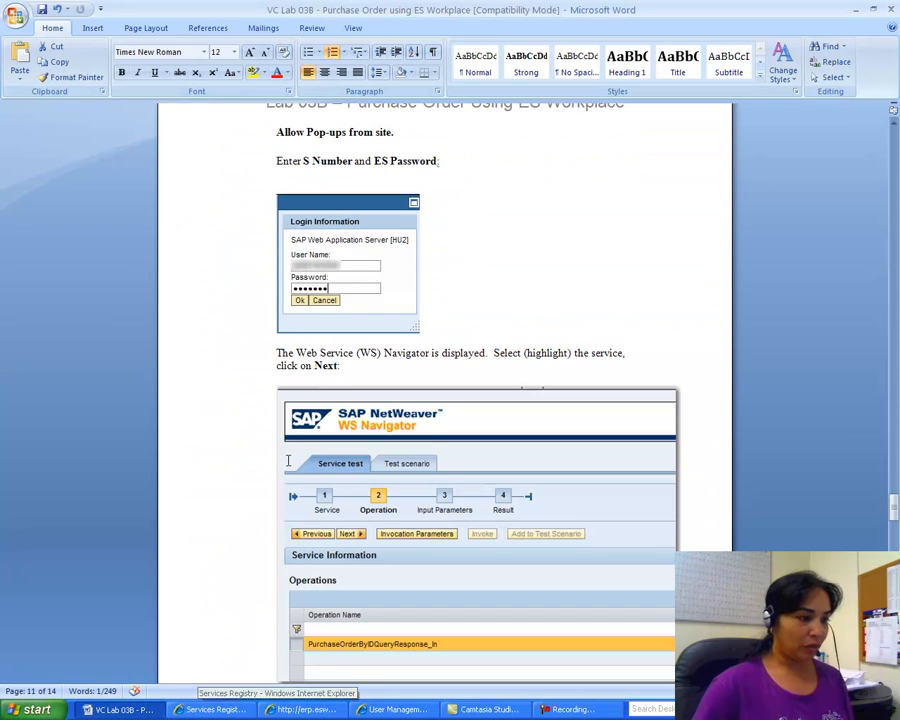
{"action": "left_click", "coordinate": [214, 709]}
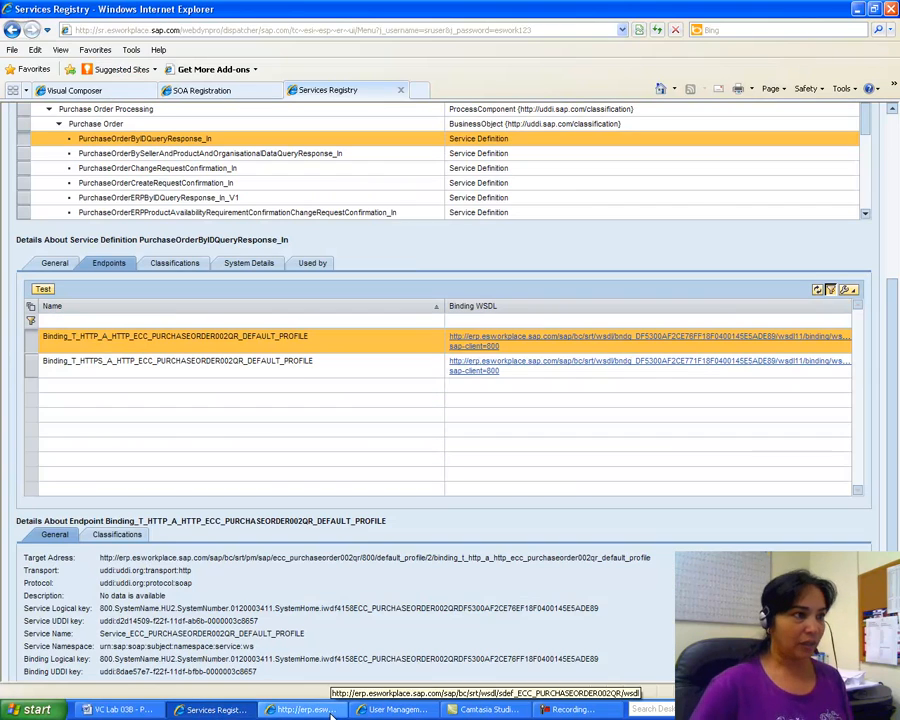
Step: Paste the password into the Password field of the SAP NetWeaver login page
{"action": "left_click", "coordinate": [378, 706]}
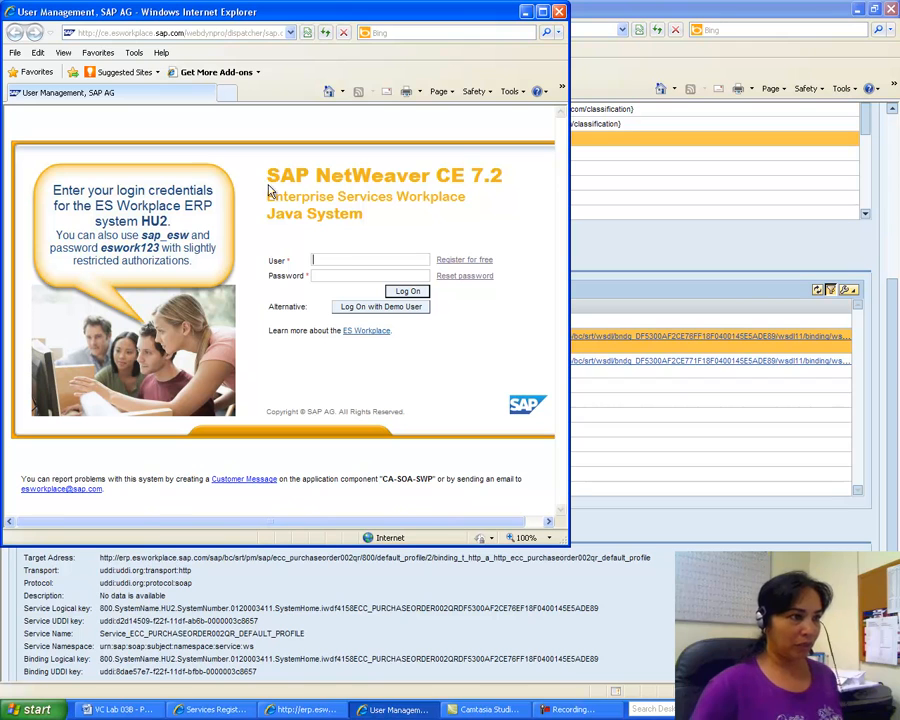
{"action": "right_click", "coordinate": [322, 277]}
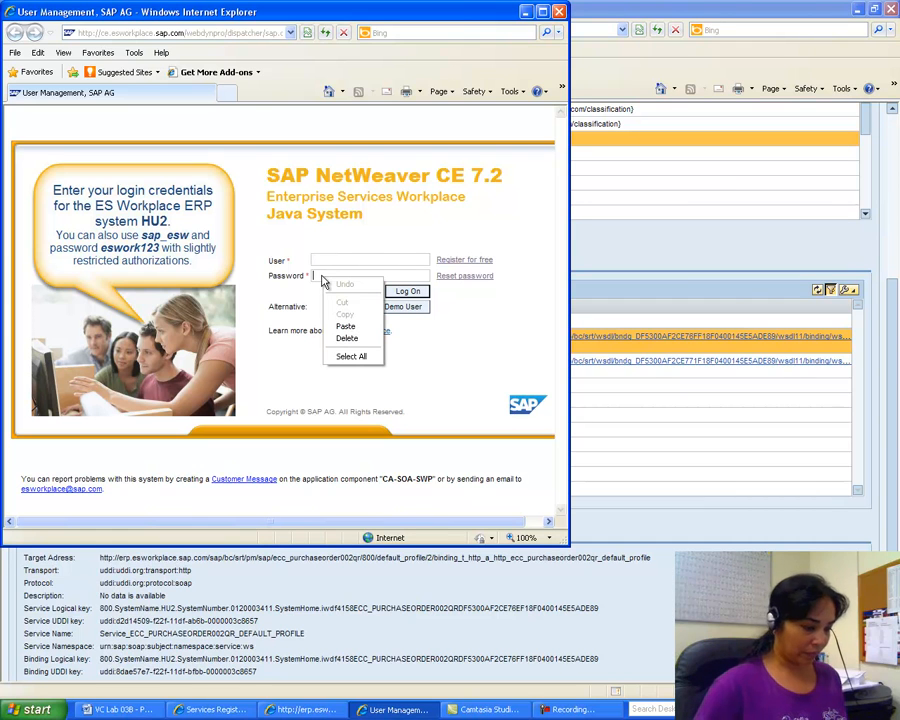
{"action": "left_click", "coordinate": [345, 326]}
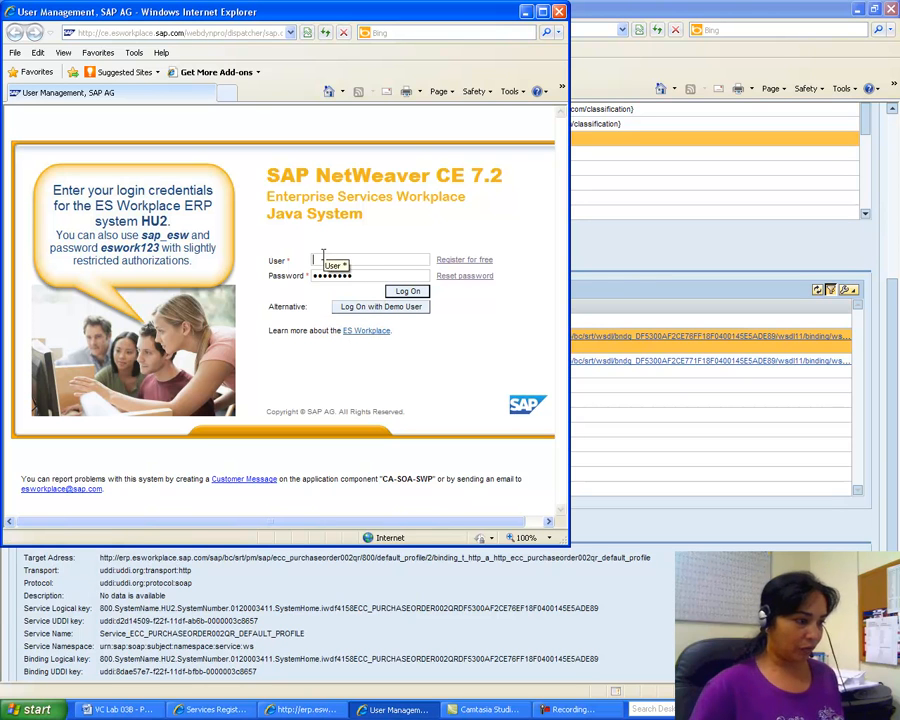
{"action": "left_click", "coordinate": [12, 710]}
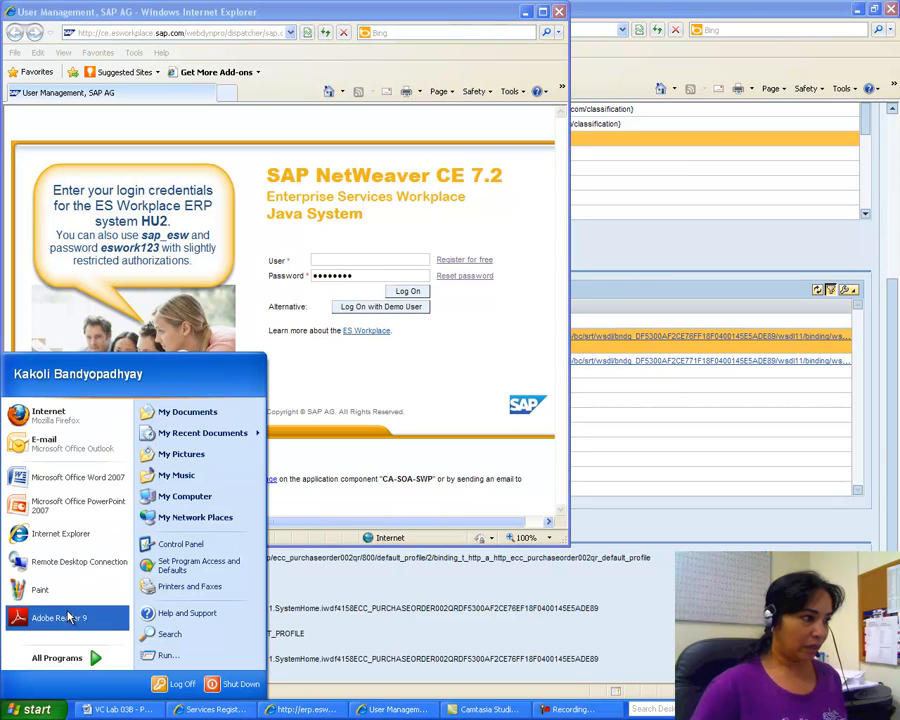
Step: Launch Firefox and log into the lu.lamar.edu webmail with the university username and password
{"action": "left_click", "coordinate": [45, 416]}
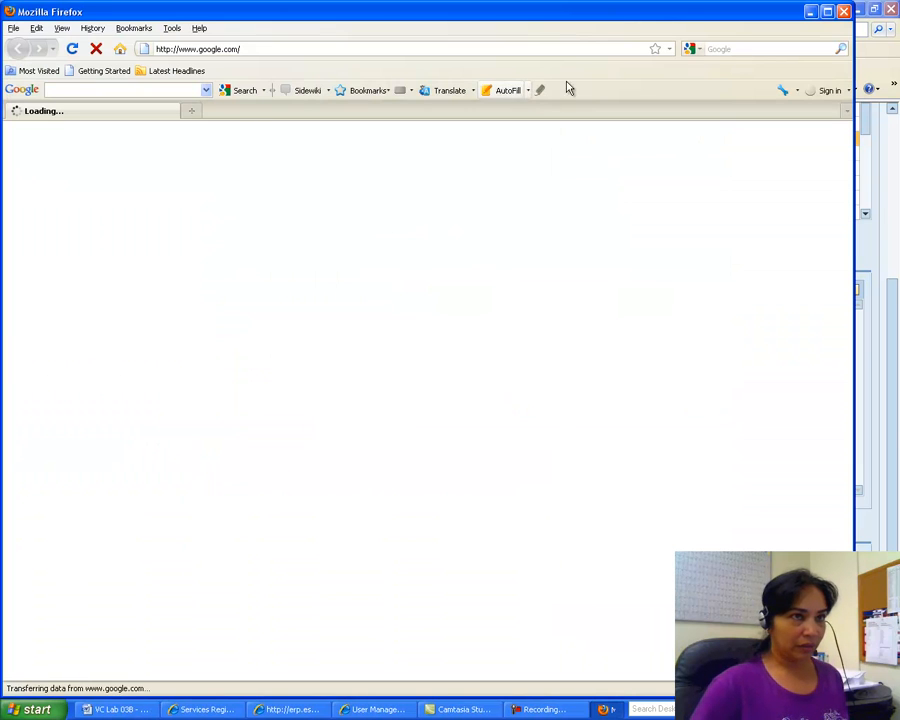
{"action": "left_click", "coordinate": [670, 50]}
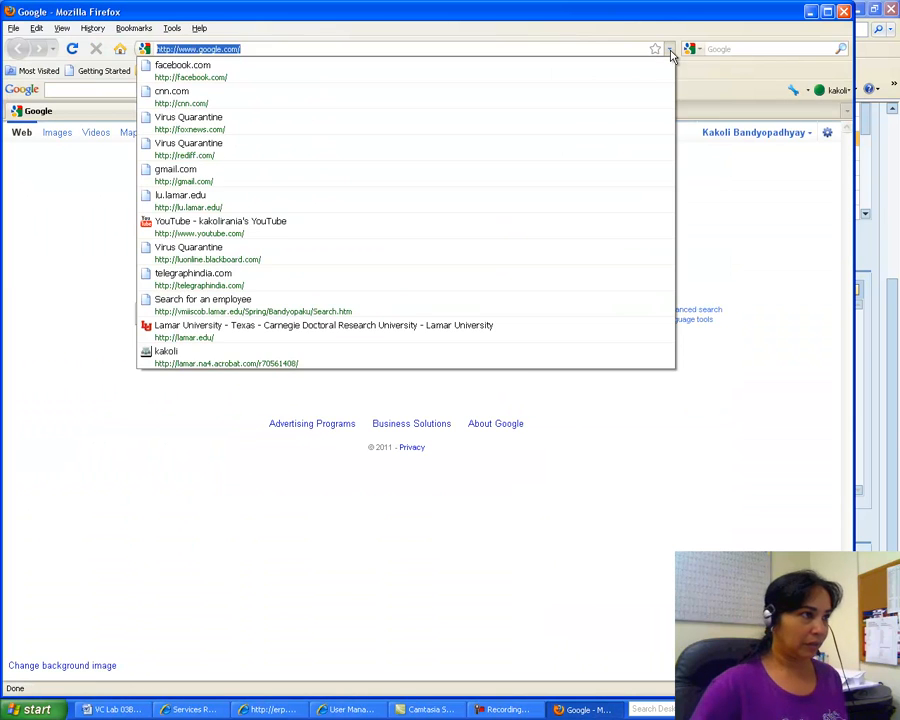
{"action": "left_click", "coordinate": [454, 199]}
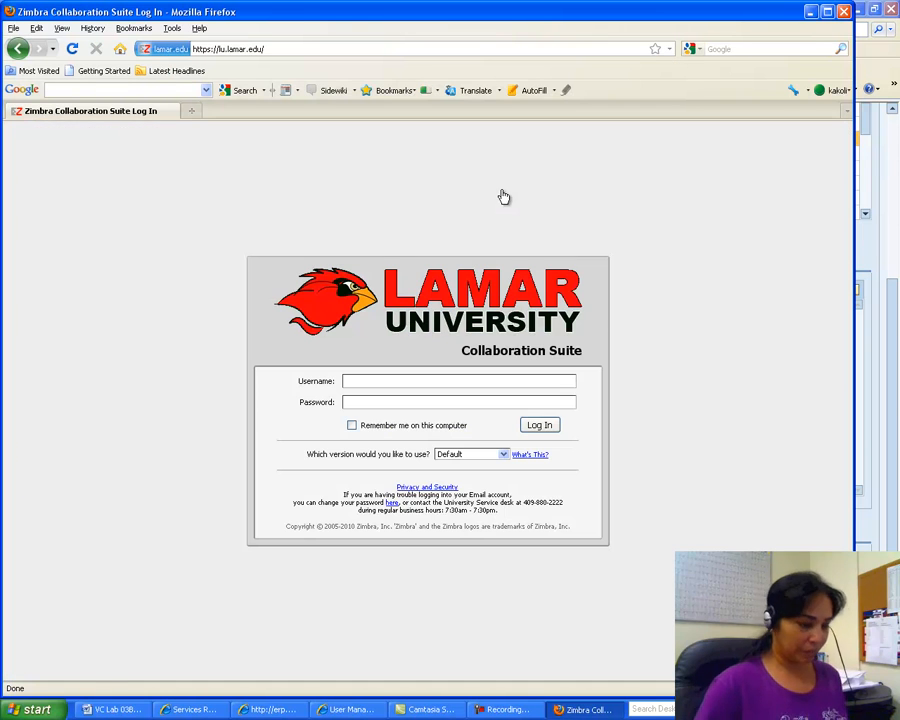
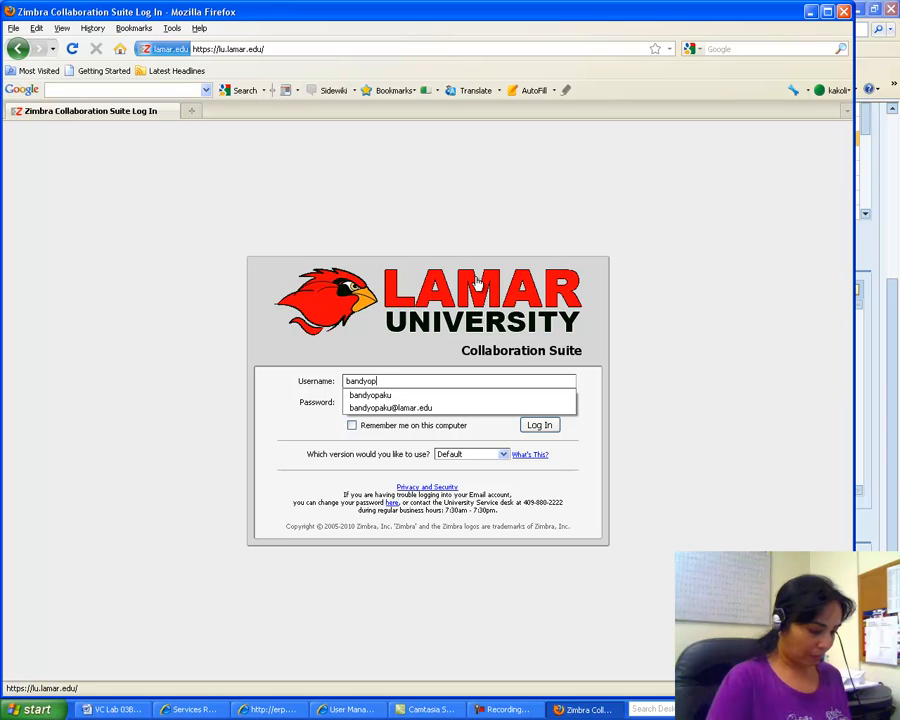
{"action": "key", "text": "Tab"}
{"action": "type", "text": "********"}
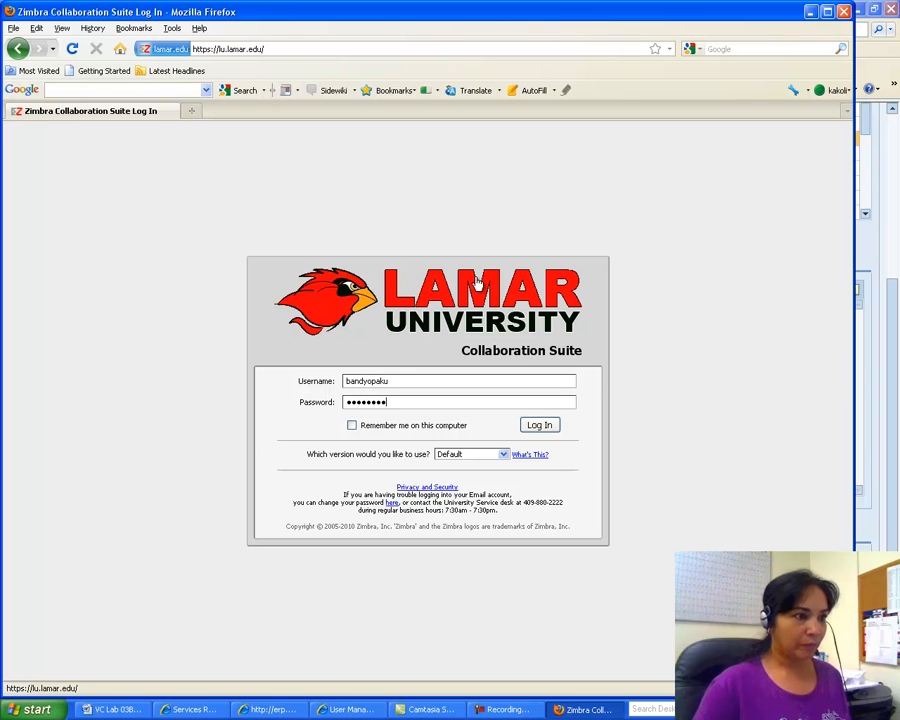
{"action": "key", "text": "Return"}
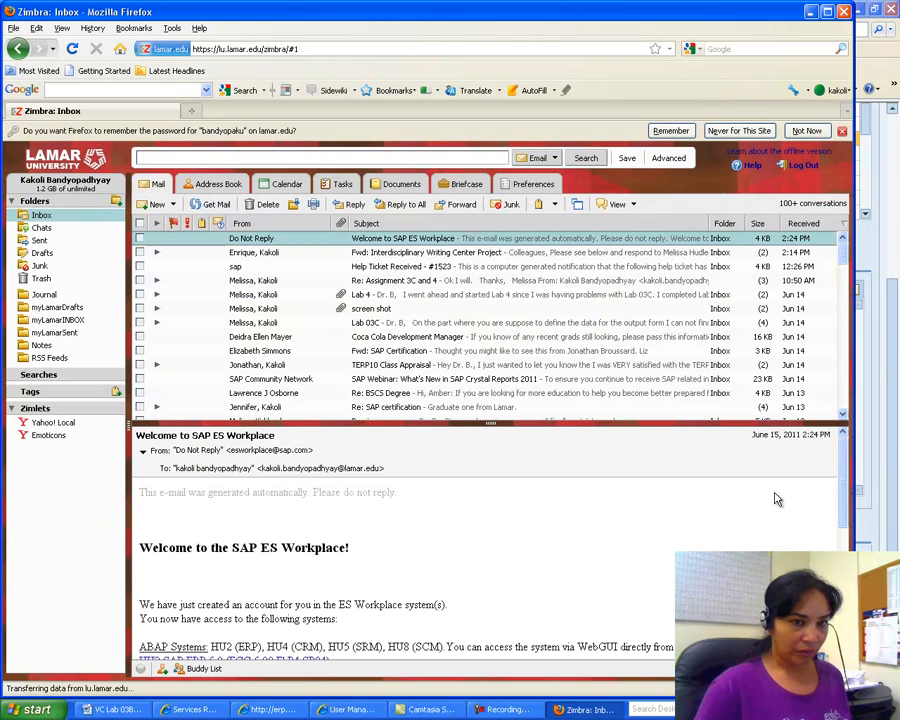
Step: Copy the SAP user ID from the ES Workplace welcome email and close Firefox
{"action": "left_click_drag", "start_coordinate": [844, 458], "coordinate": [847, 558]}
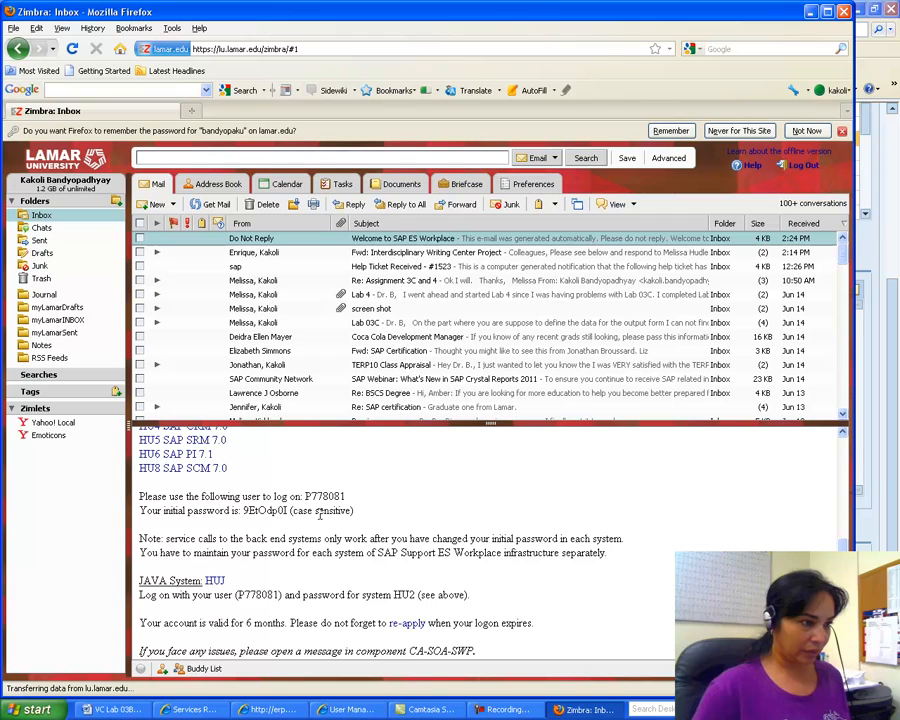
{"action": "left_click_drag", "start_coordinate": [346, 496], "coordinate": [314, 494]}
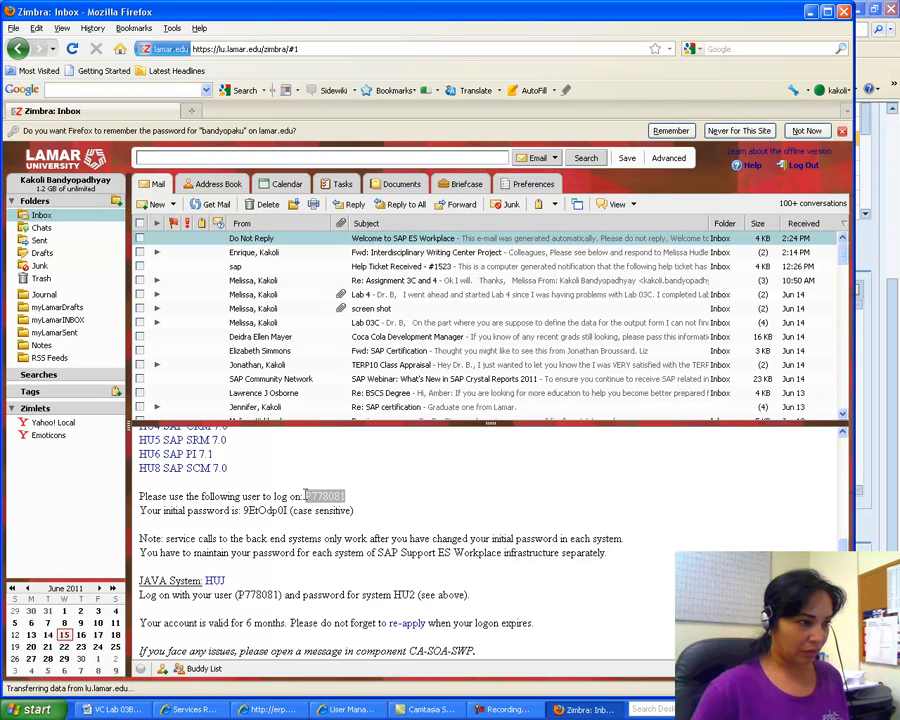
{"action": "right_click", "coordinate": [326, 495]}
{"action": "left_click", "coordinate": [350, 502]}
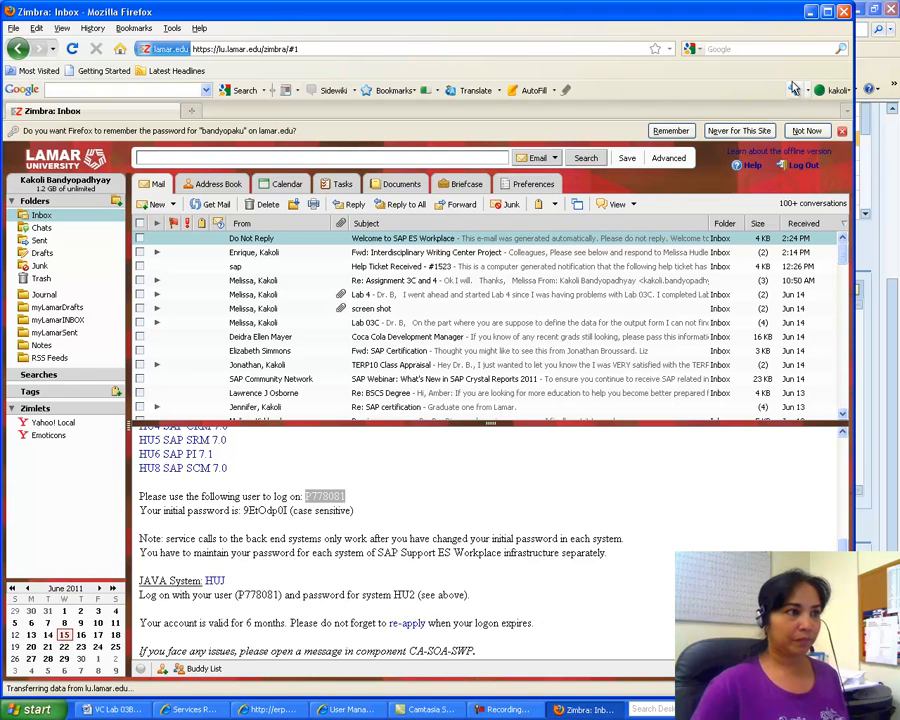
{"action": "left_click", "coordinate": [844, 12]}
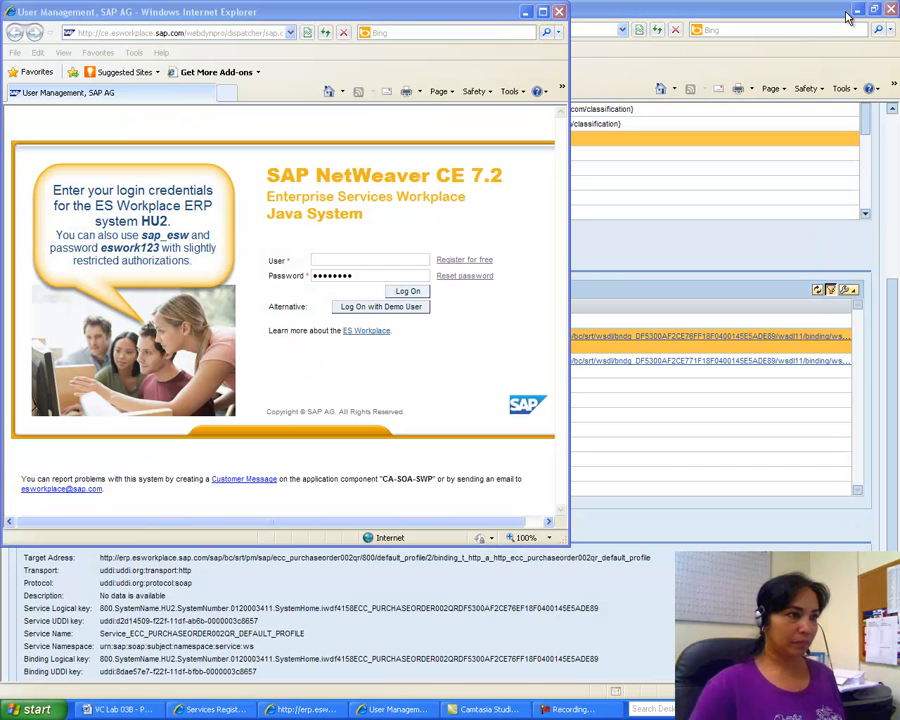
{"action": "right_click", "coordinate": [318, 261]}
Step: Paste the copied user ID into User, log on to SAP, and begin entering a new password
{"action": "left_click", "coordinate": [343, 312]}
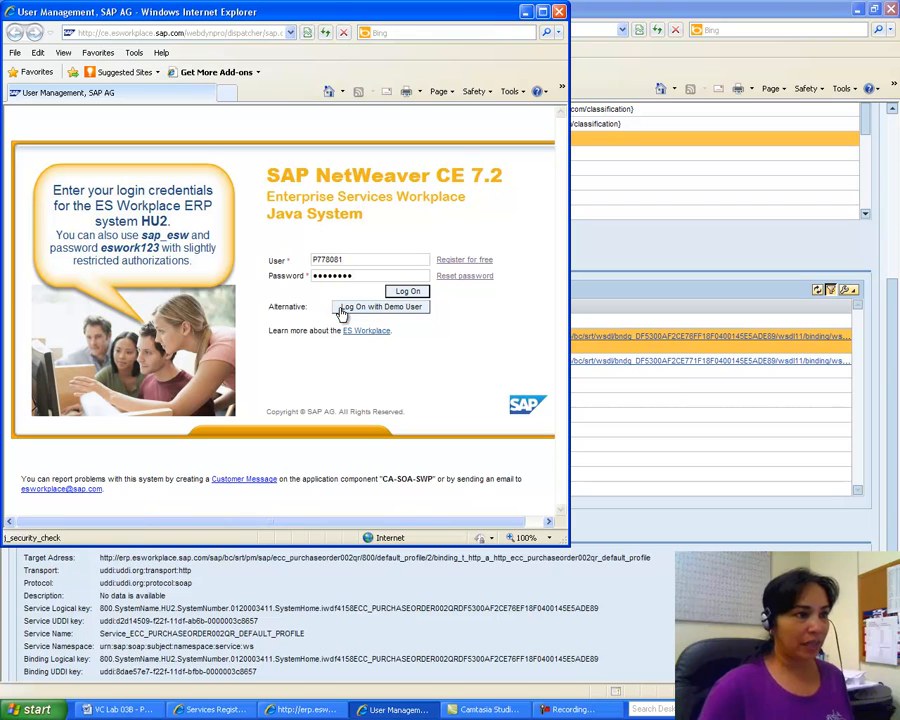
{"action": "left_click", "coordinate": [402, 292]}
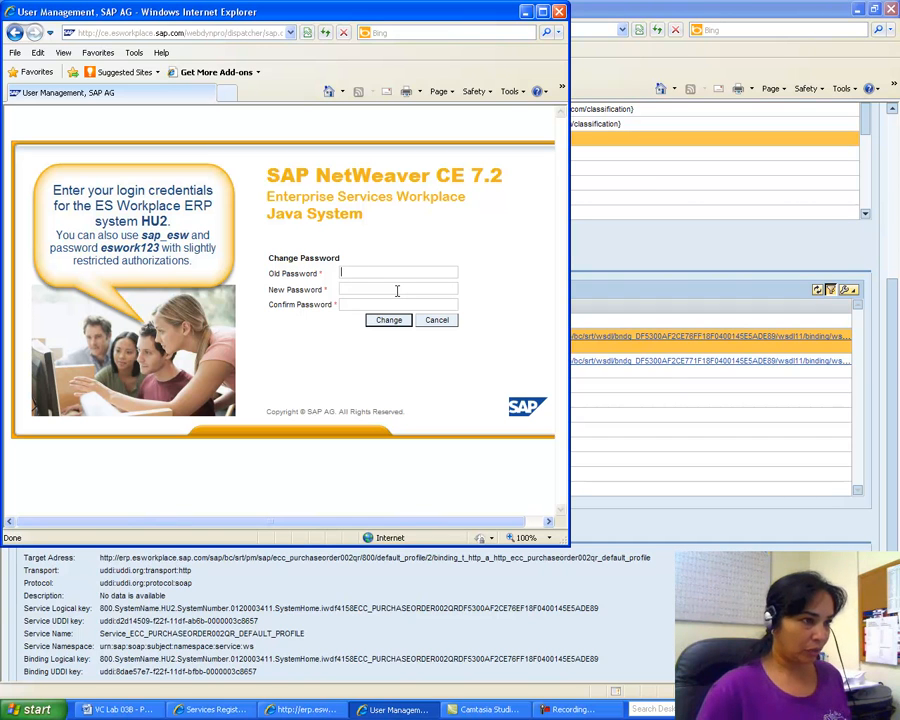
{"action": "left_click", "coordinate": [368, 288]}
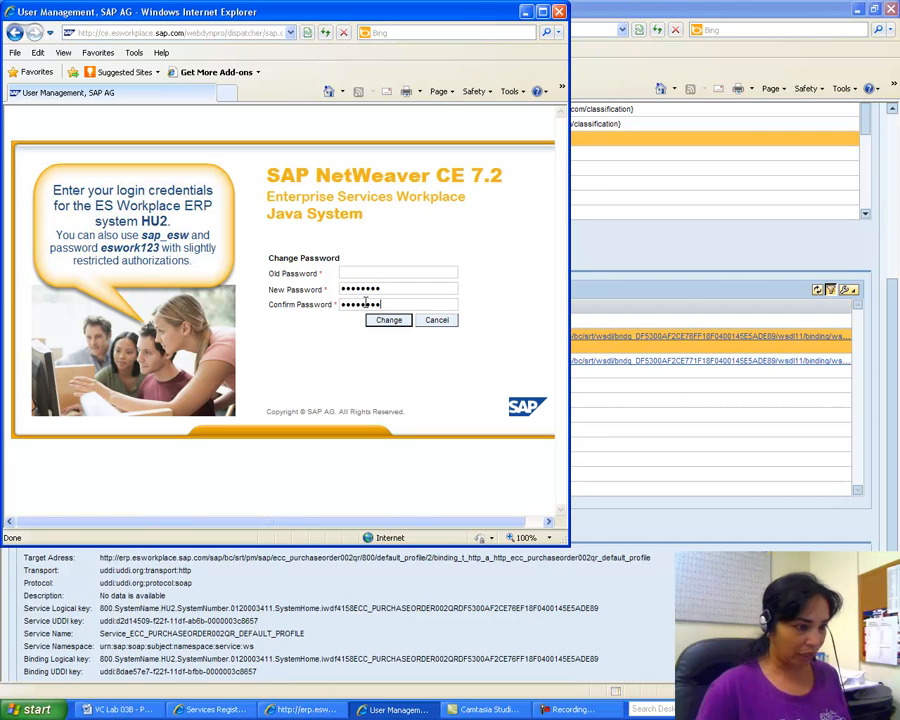
{"action": "left_click", "coordinate": [14, 709]}
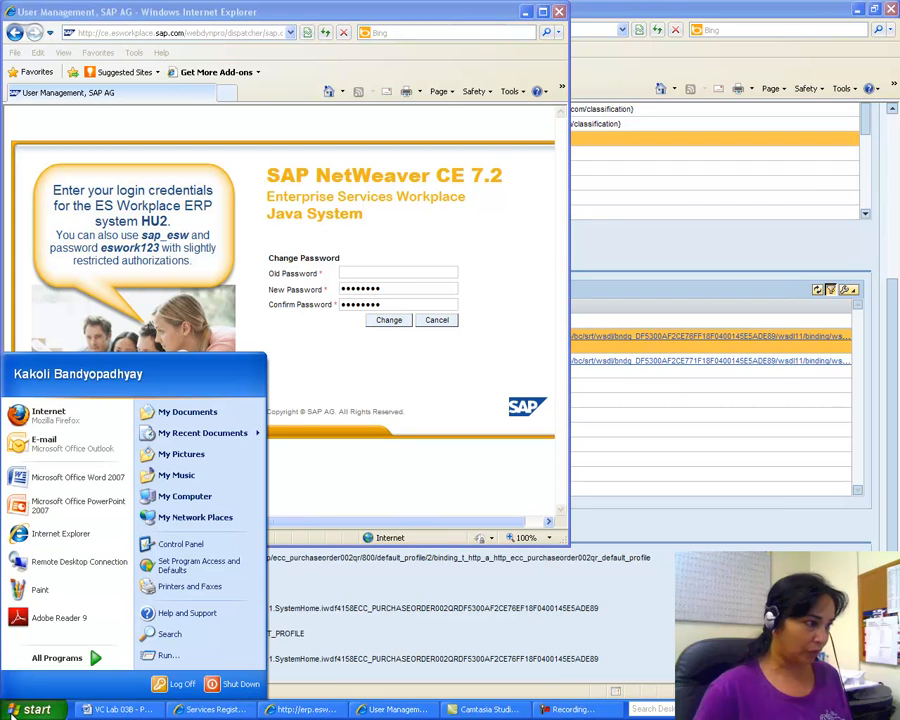
Step: Relaunch Firefox and log back into the lu.lamar.edu webmail
{"action": "left_click", "coordinate": [57, 420]}
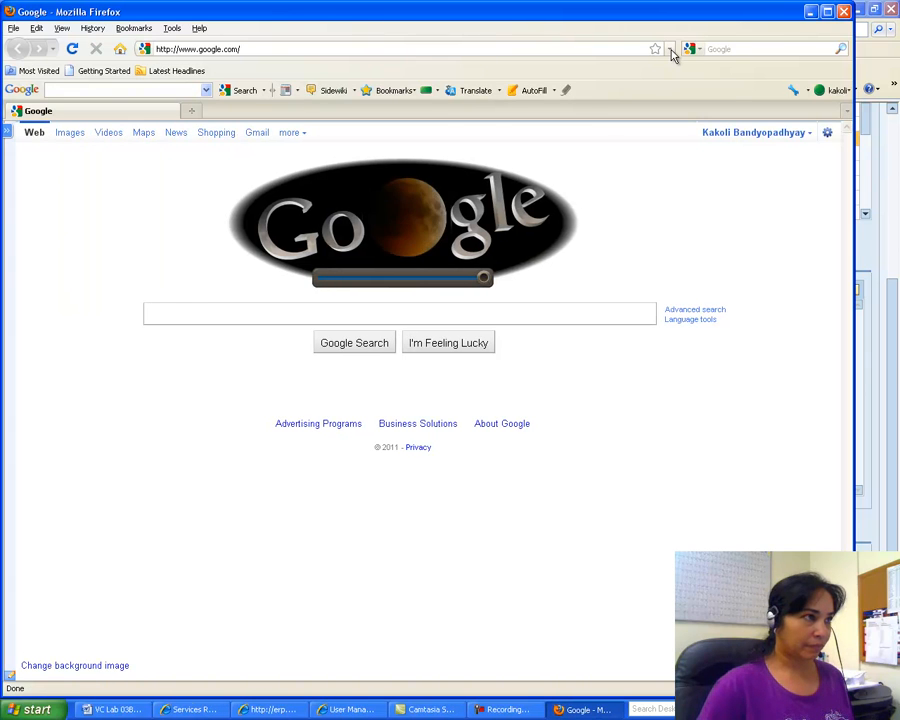
{"action": "left_click", "coordinate": [671, 50]}
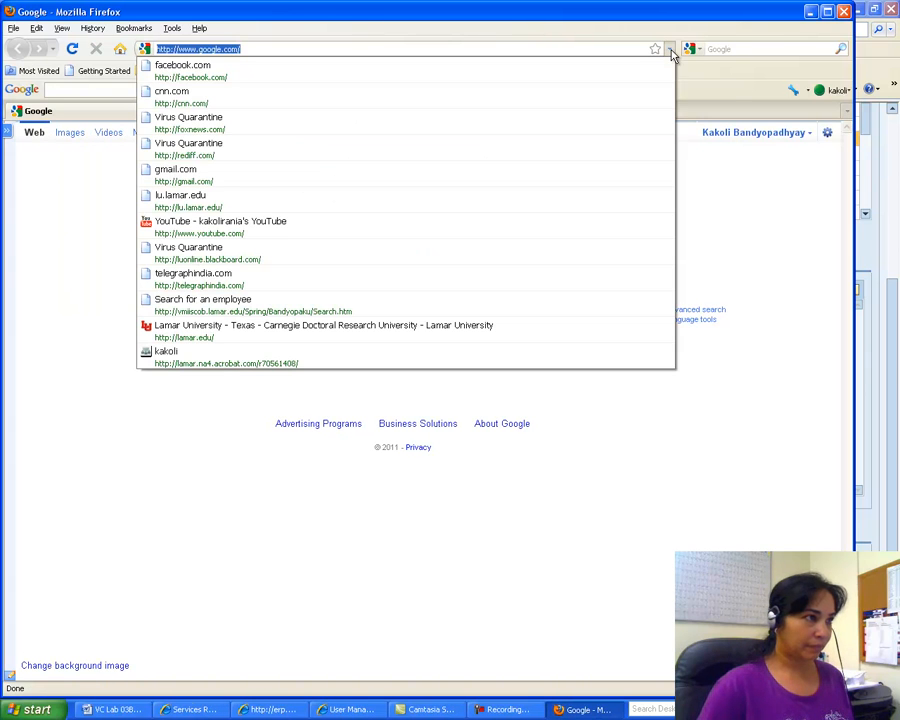
{"action": "left_click", "coordinate": [558, 199]}
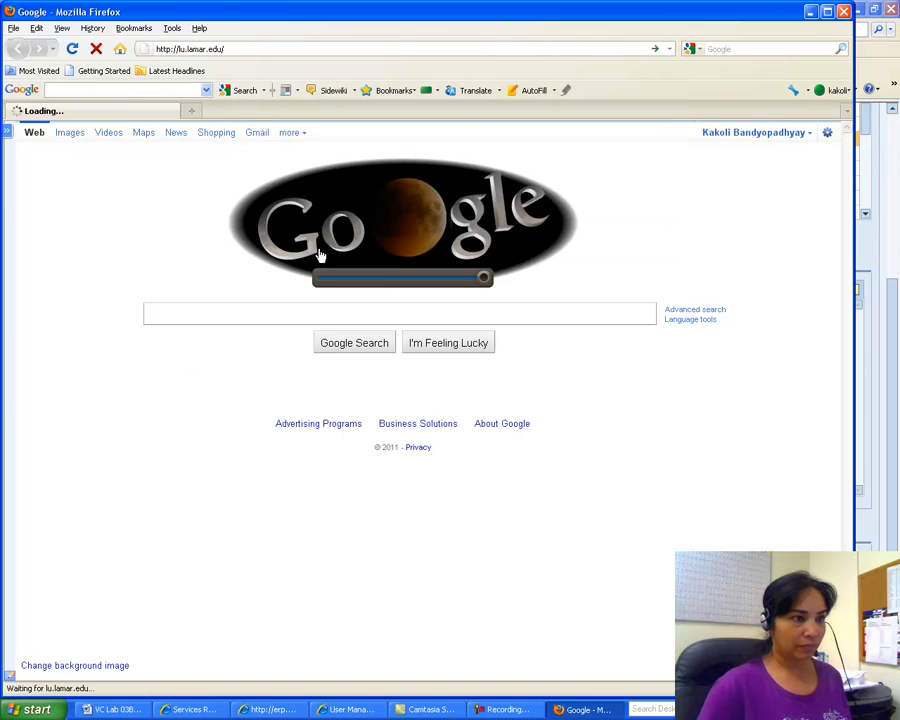
{"action": "key", "text": "Tab"}
{"action": "type", "text": "p"}
{"action": "type", "text": "••"}
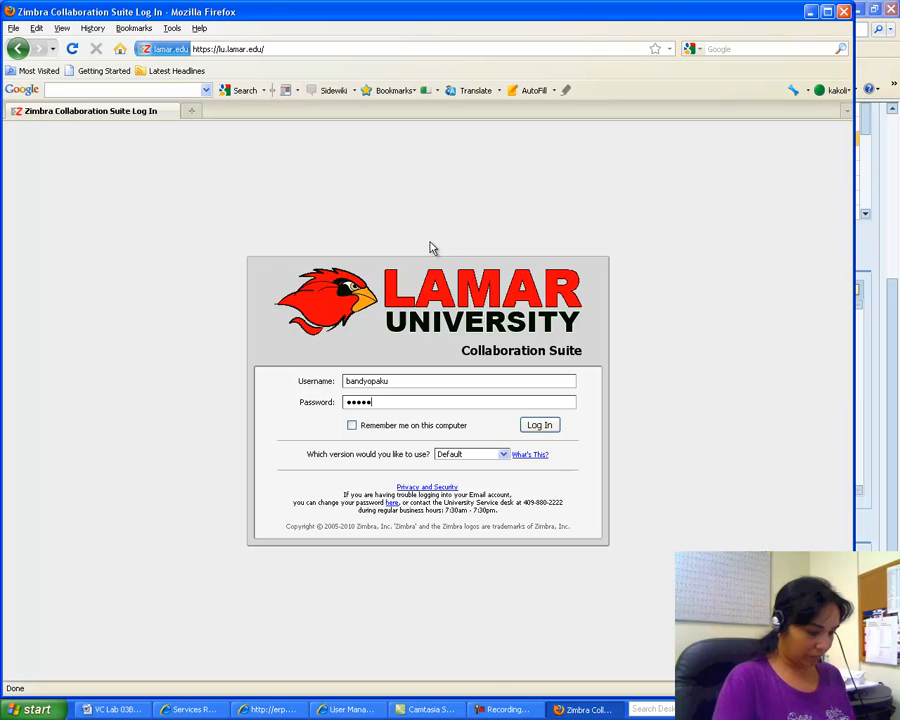
{"action": "type", "text": "•••"}
{"action": "key", "text": "Return"}
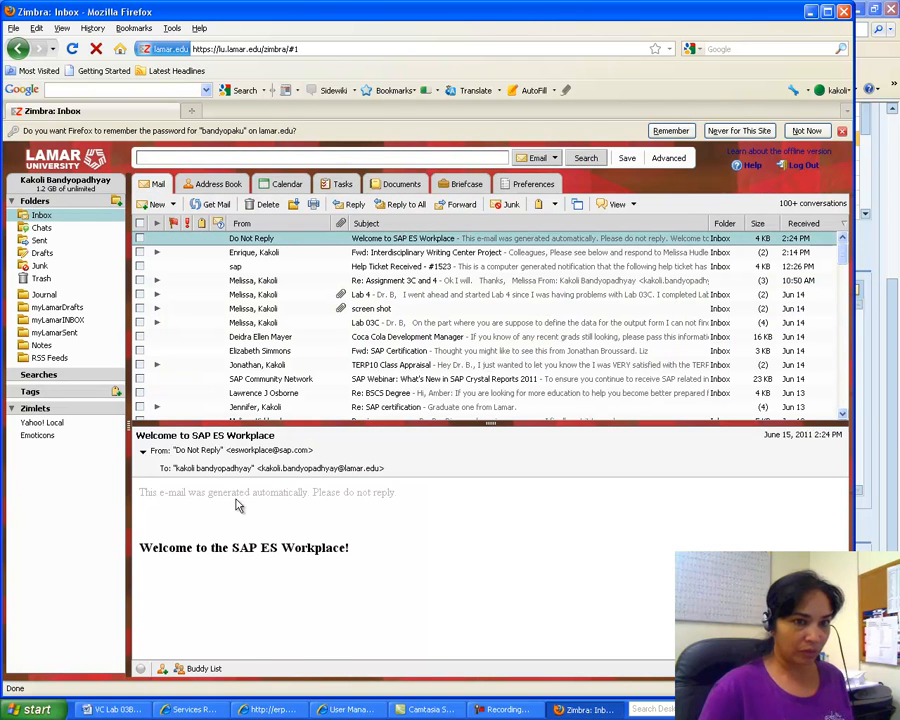
Step: Copy the initial password from the SAP welcome e-mail and minimize Firefox
{"action": "scroll", "coordinate": [263, 535], "scroll_direction": "down", "scroll_amount": 5}
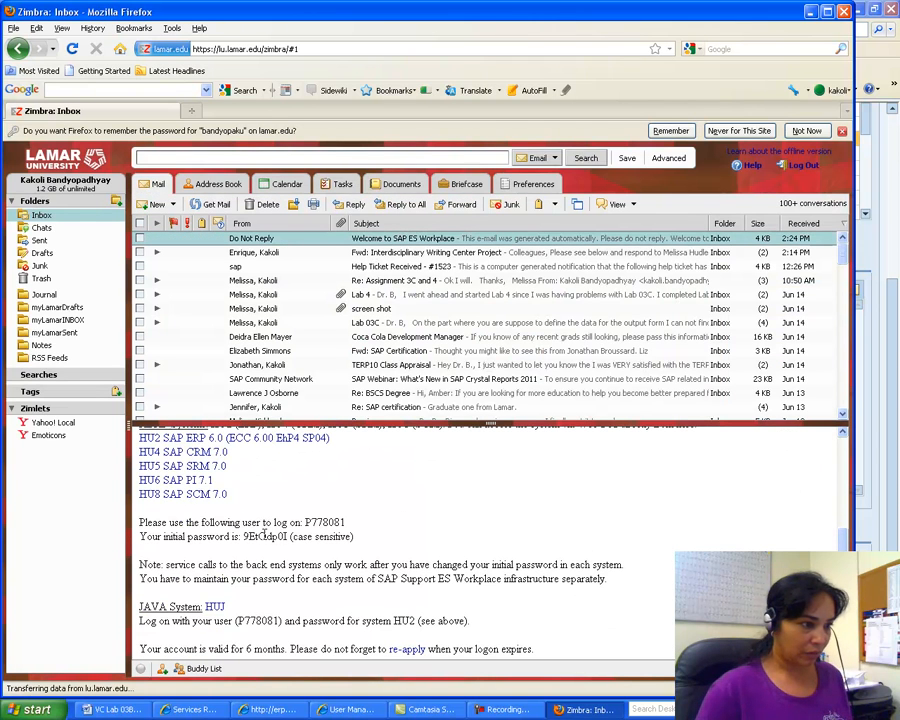
{"action": "left_click_drag", "start_coordinate": [287, 536], "coordinate": [259, 537]}
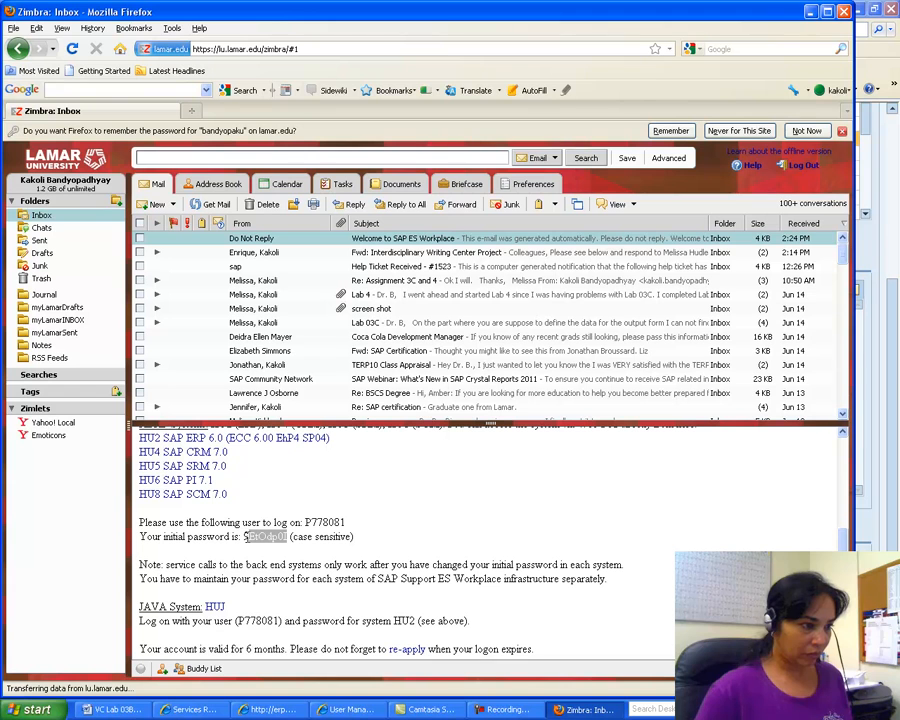
{"action": "right_click", "coordinate": [262, 538]}
{"action": "left_click", "coordinate": [290, 549]}
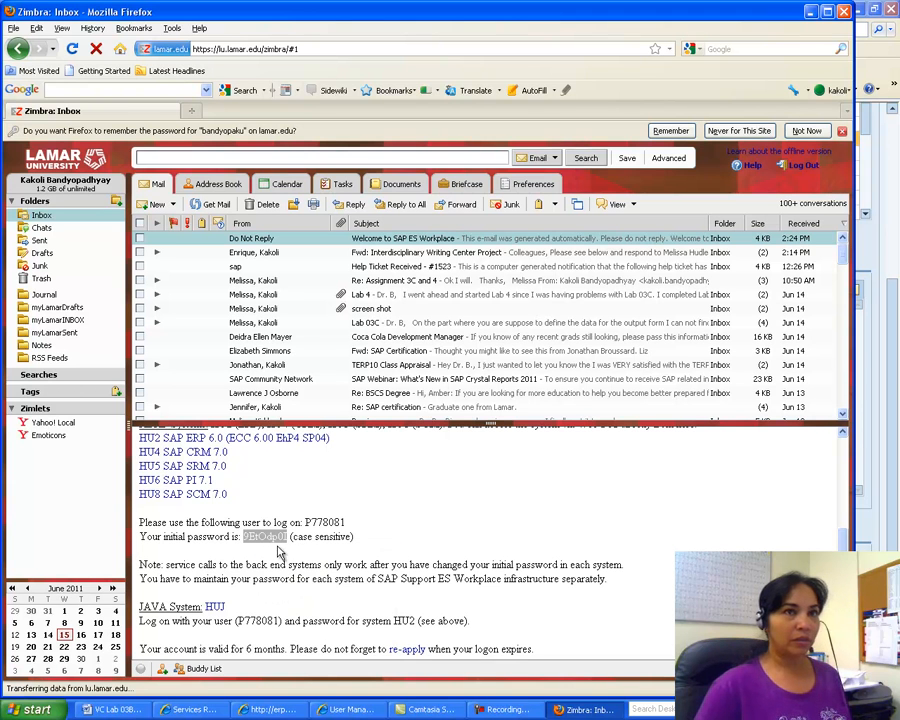
{"action": "left_click", "coordinate": [811, 12]}
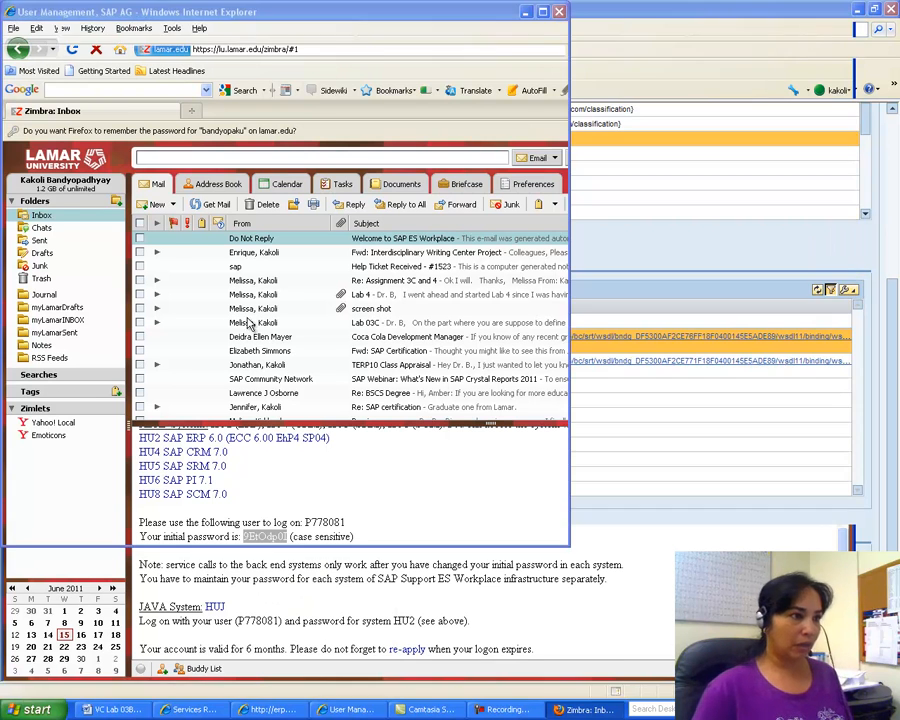
Step: Paste the initial password as Old Password and submit the password change, retrying once
{"action": "right_click", "coordinate": [356, 271]}
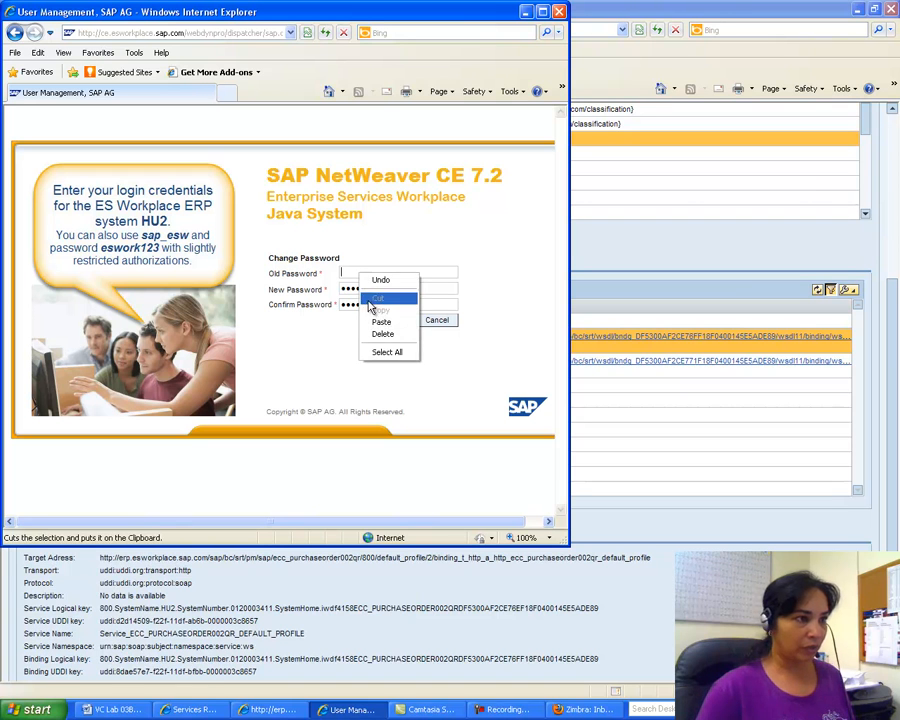
{"action": "left_click", "coordinate": [377, 319]}
{"action": "left_click", "coordinate": [381, 322]}
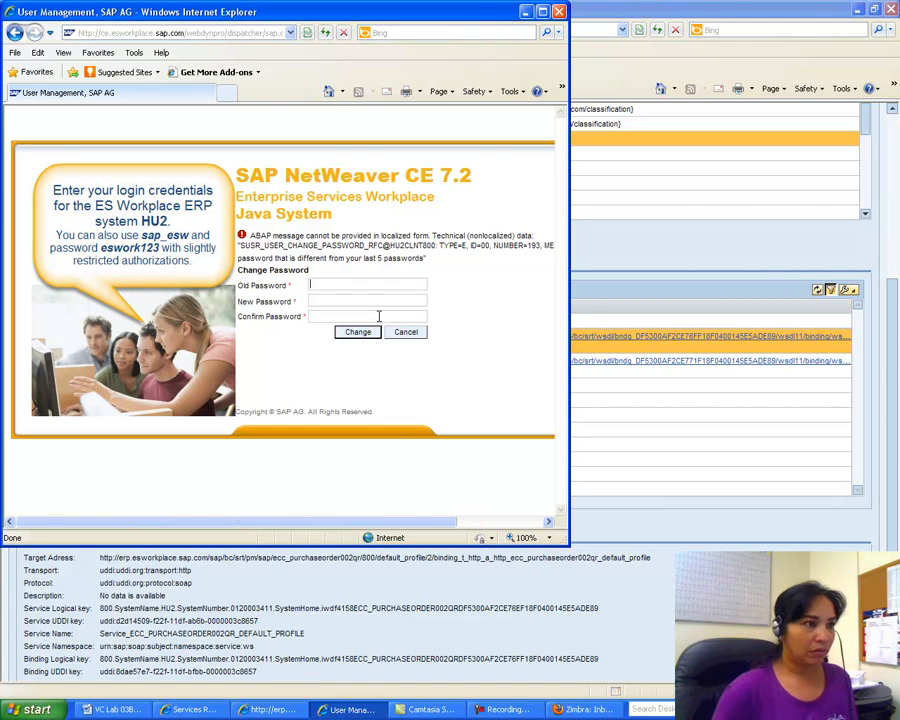
{"action": "right_click", "coordinate": [322, 285]}
{"action": "left_click", "coordinate": [346, 334]}
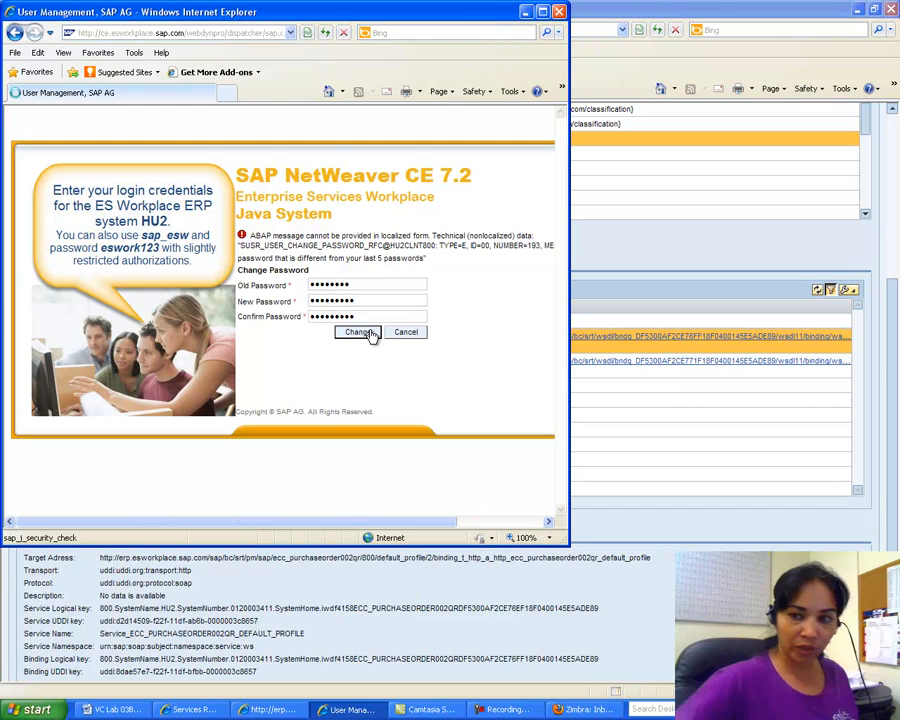
{"action": "left_click", "coordinate": [360, 332]}
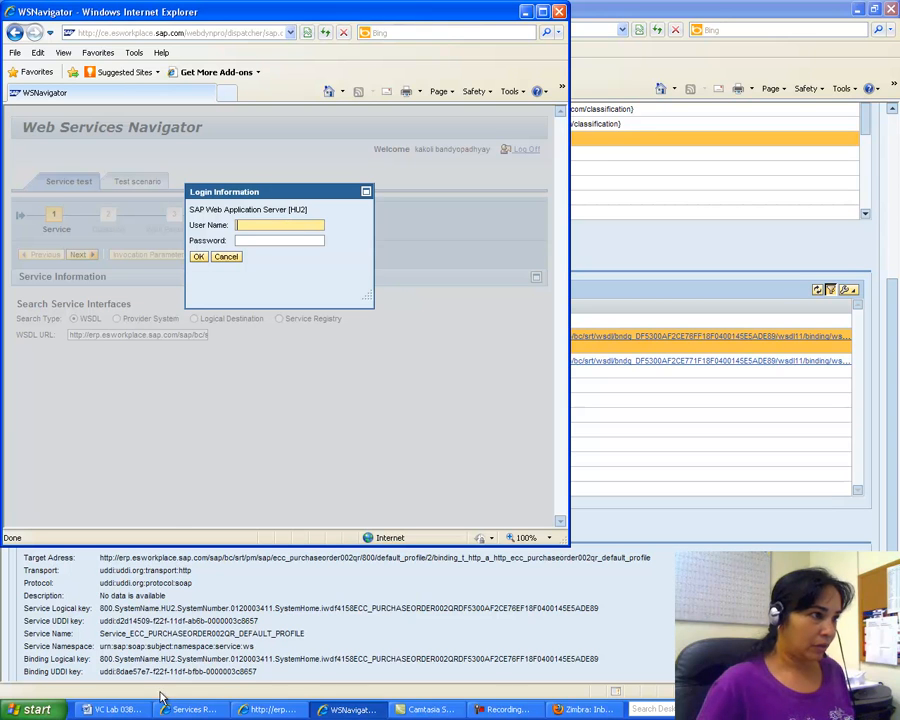
Step: Enter the password in the Navigator login prompt and copy the user ID from the Zimbra e-mail
{"action": "left_click", "coordinate": [272, 240]}
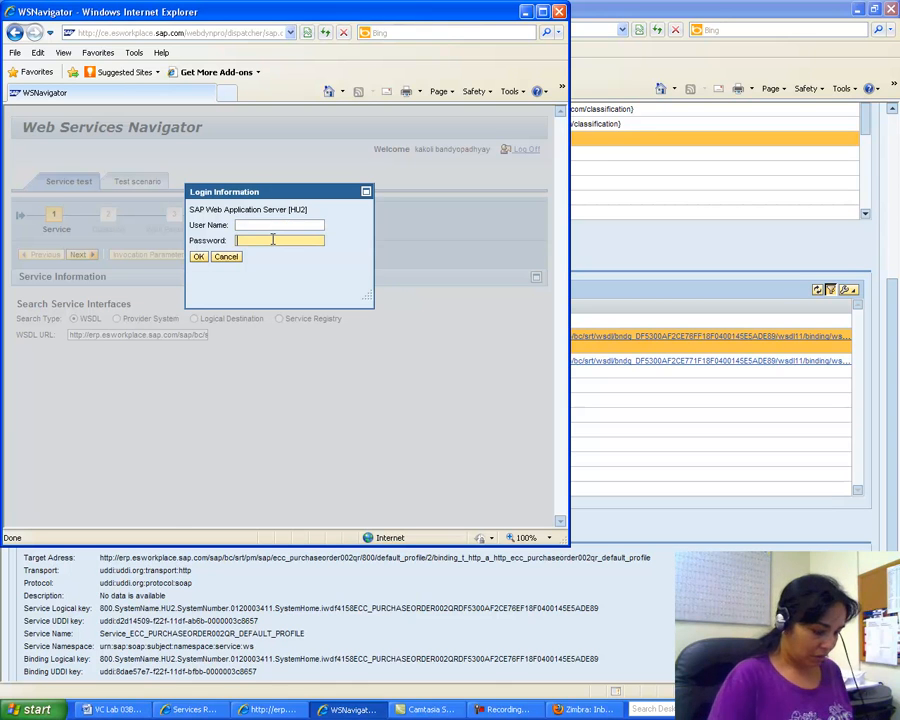
{"action": "type", "text": "**********"}
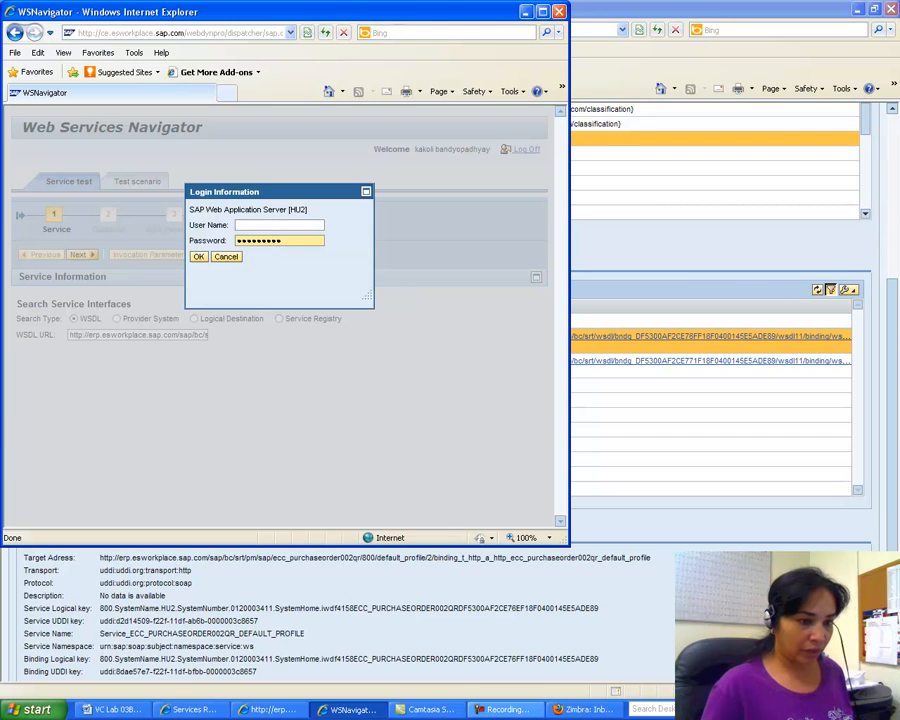
{"action": "left_click", "coordinate": [585, 709]}
{"action": "double_click", "coordinate": [275, 537]}
{"action": "left_click_drag", "start_coordinate": [305, 522], "coordinate": [350, 528]}
{"action": "right_click", "coordinate": [345, 524]}
{"action": "left_click", "coordinate": [365, 531]}
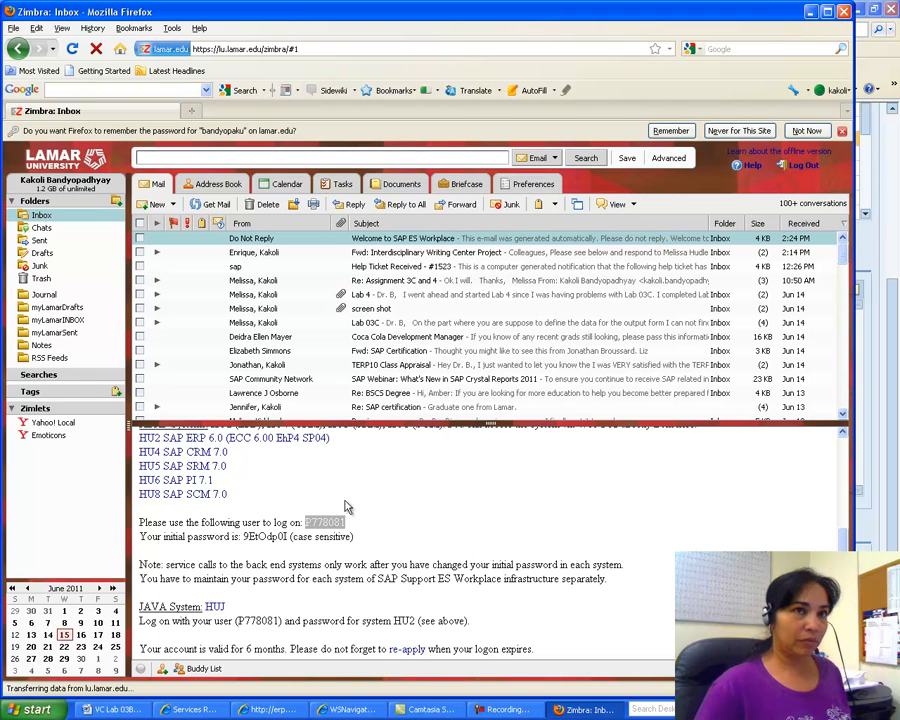
{"action": "left_click", "coordinate": [812, 14]}
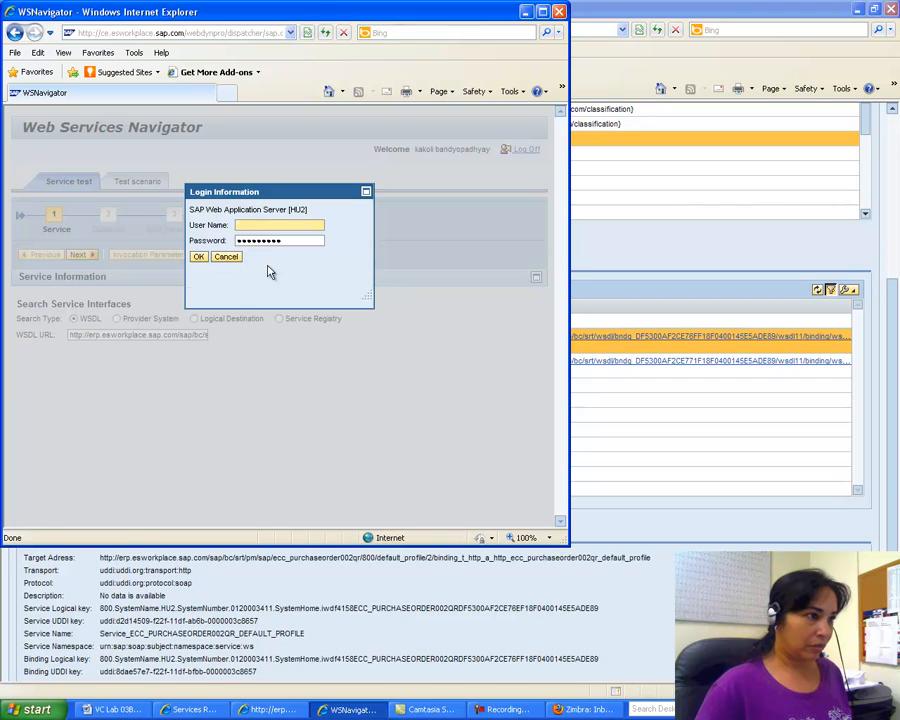
Step: Type the SAP user ID into User Name and submit the Navigator login
{"action": "right_click", "coordinate": [254, 226]}
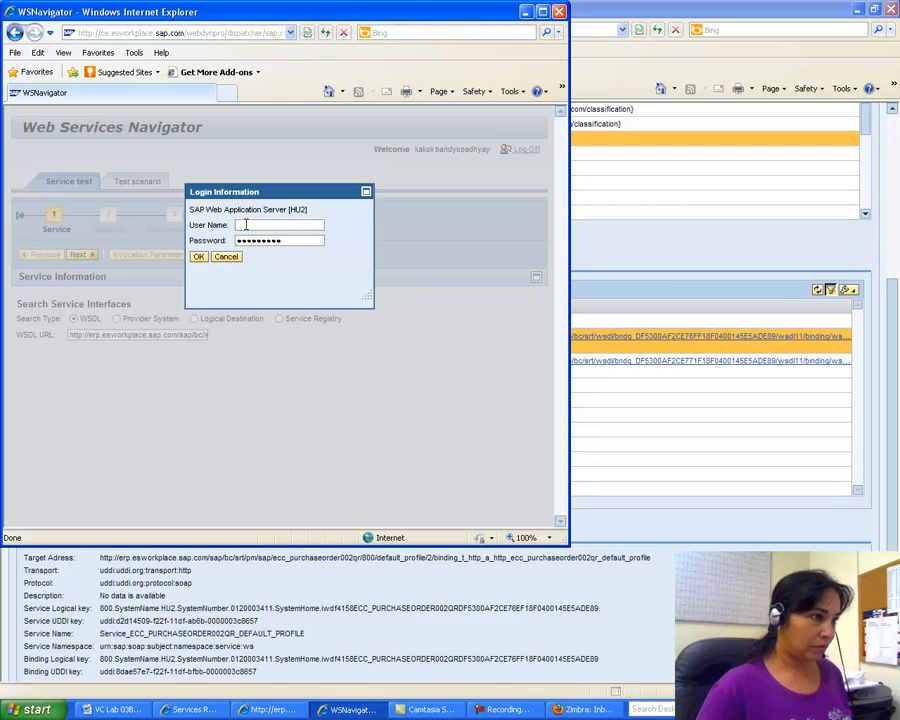
{"action": "left_click", "coordinate": [254, 225]}
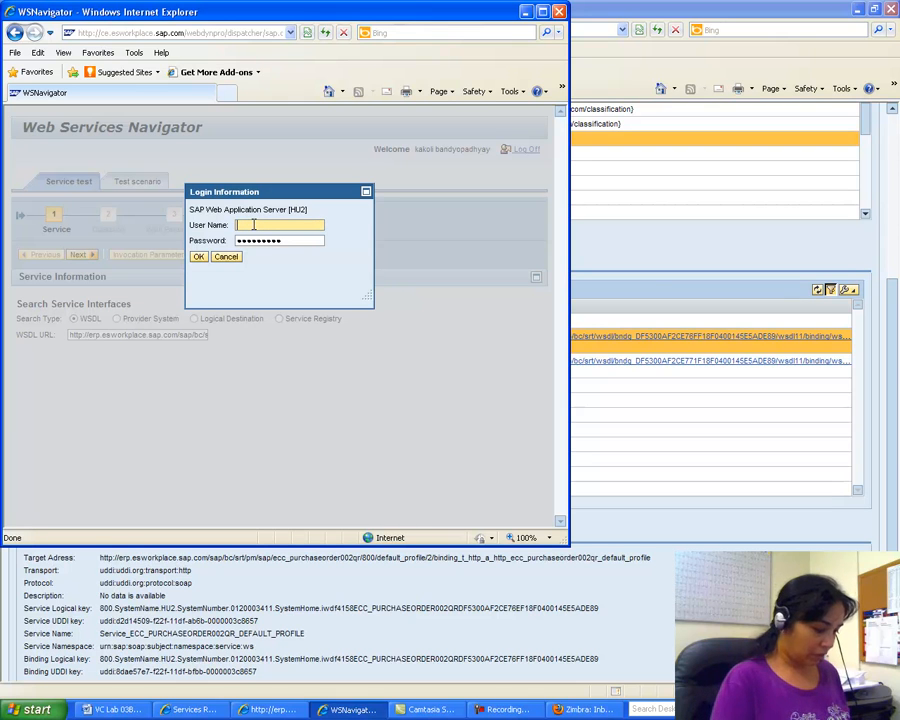
{"action": "type", "text": "P778381"}
{"action": "left_click", "coordinate": [199, 258]}
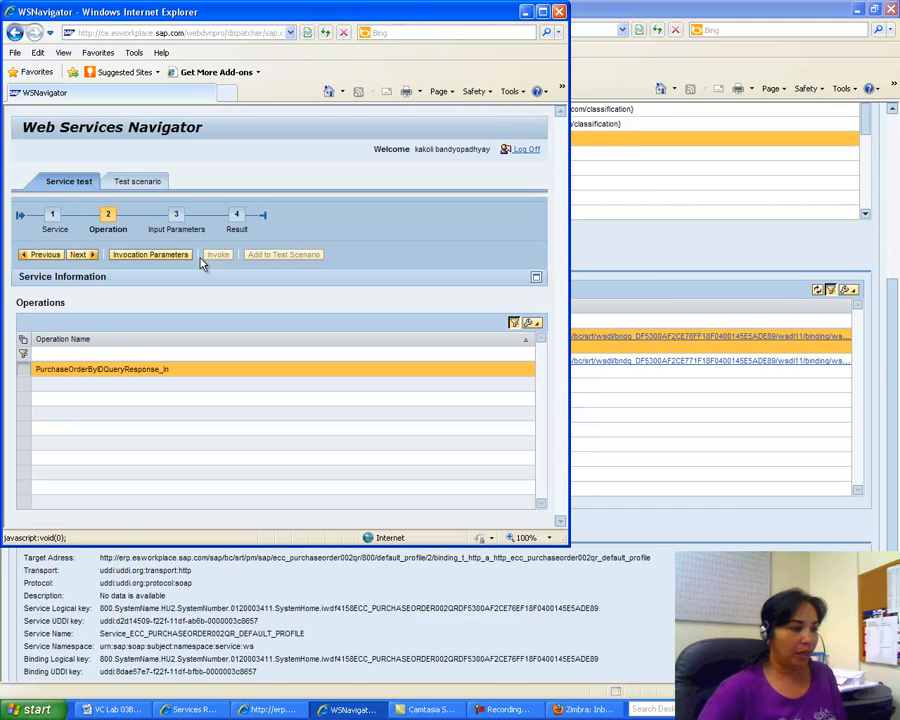
Step: Copy the purchase order number from the Word lab instructions
{"action": "left_click", "coordinate": [110, 709]}
{"action": "left_click_drag", "start_coordinate": [893, 541], "coordinate": [896, 515]}
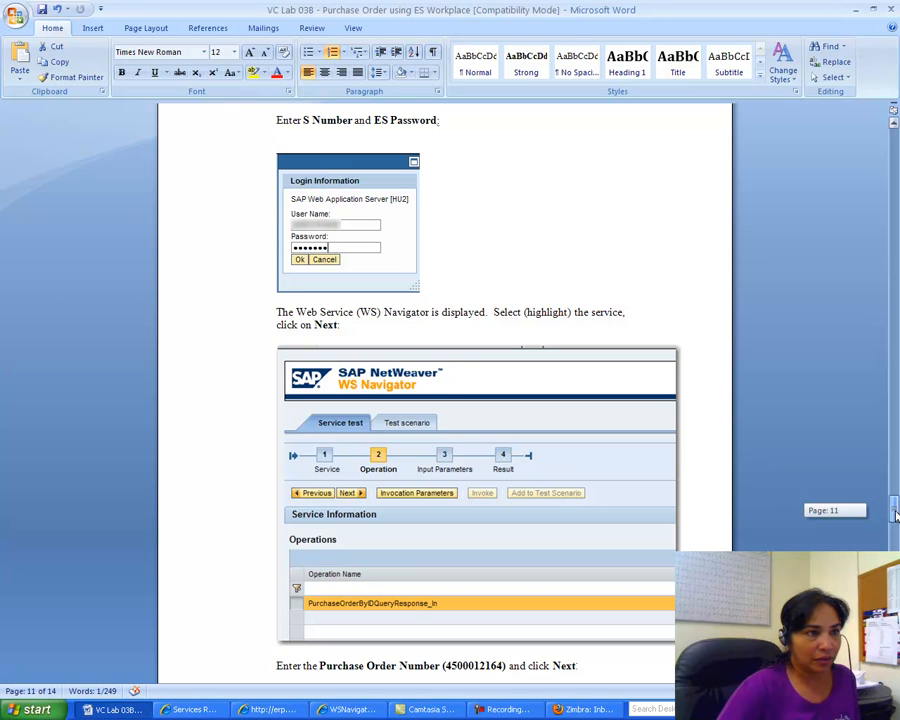
{"action": "left_click_drag", "start_coordinate": [895, 515], "coordinate": [895, 521]}
{"action": "left_click_drag", "start_coordinate": [505, 500], "coordinate": [444, 505]}
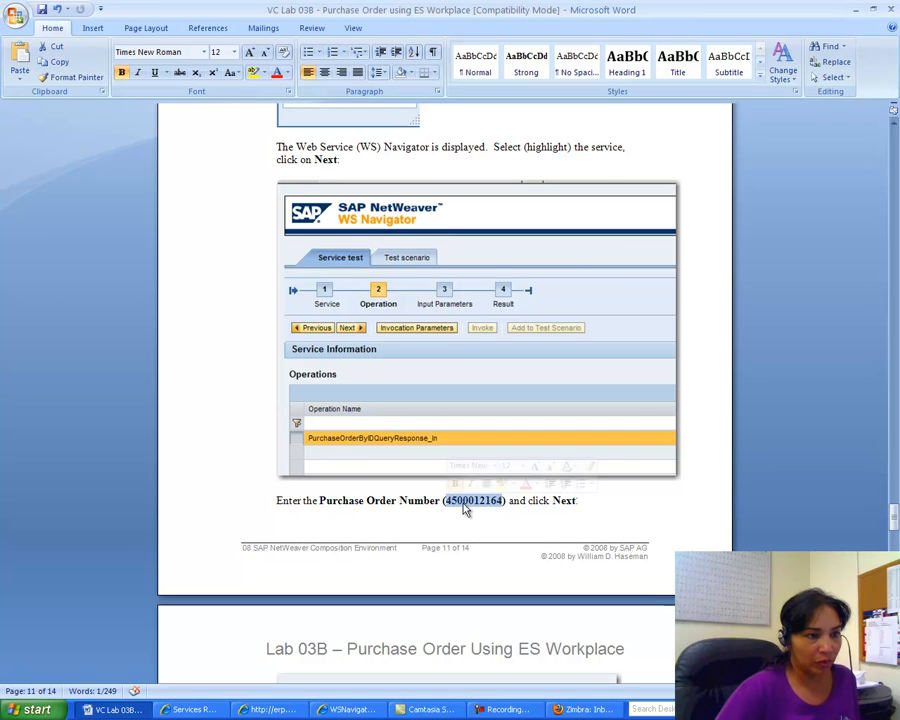
{"action": "right_click", "coordinate": [466, 507]}
{"action": "left_click", "coordinate": [491, 341]}
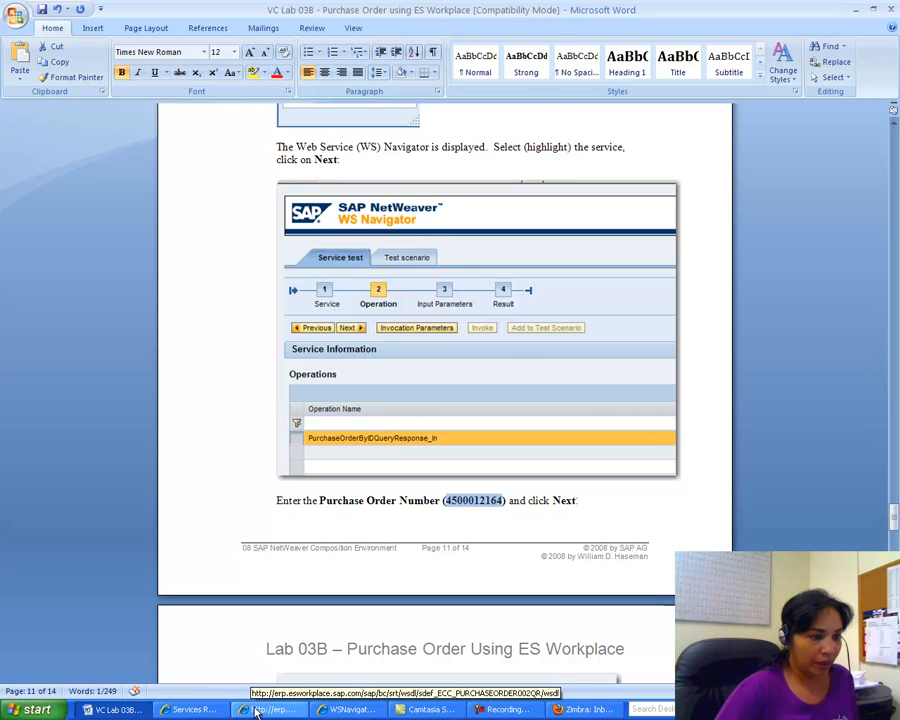
Step: Advance the Navigator to Input Parameters, set schemeAgencyID to null, and recheck the lab guide
{"action": "left_click", "coordinate": [345, 709]}
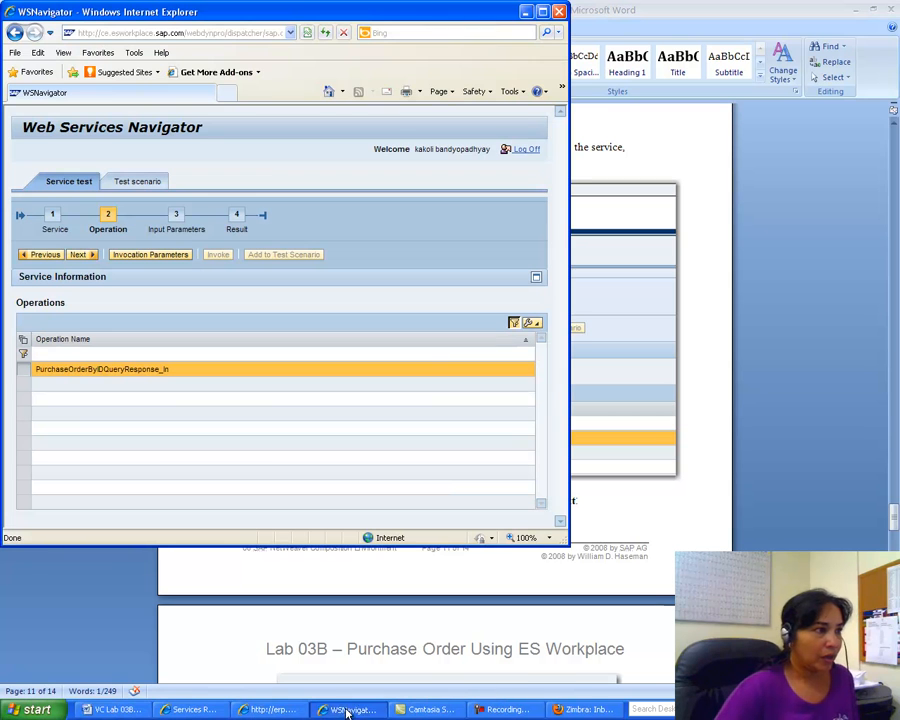
{"action": "left_click", "coordinate": [81, 255]}
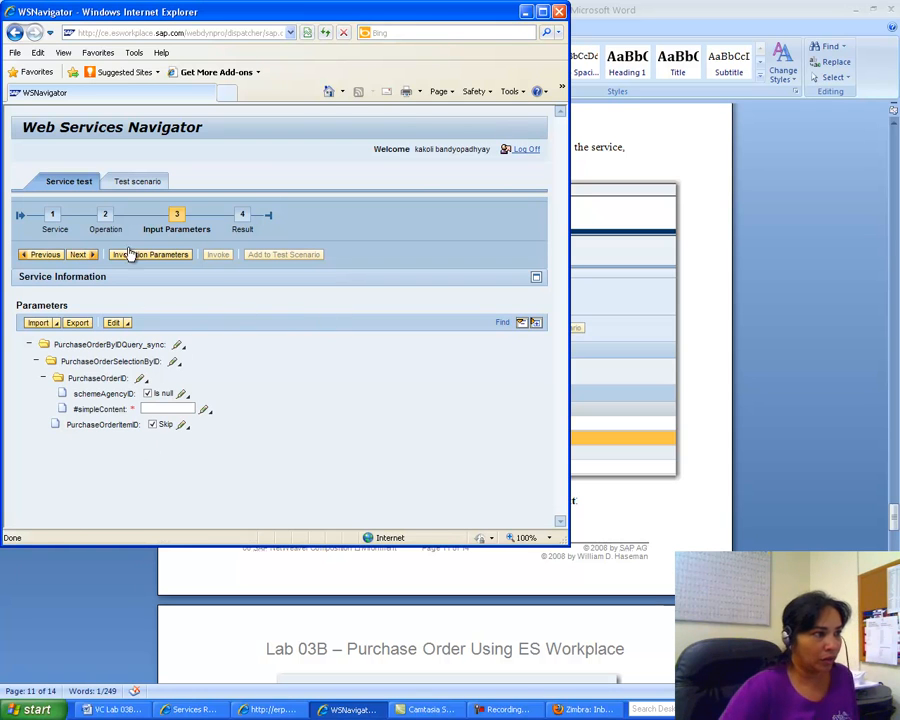
{"action": "left_click", "coordinate": [147, 390]}
{"action": "left_click", "coordinate": [113, 709]}
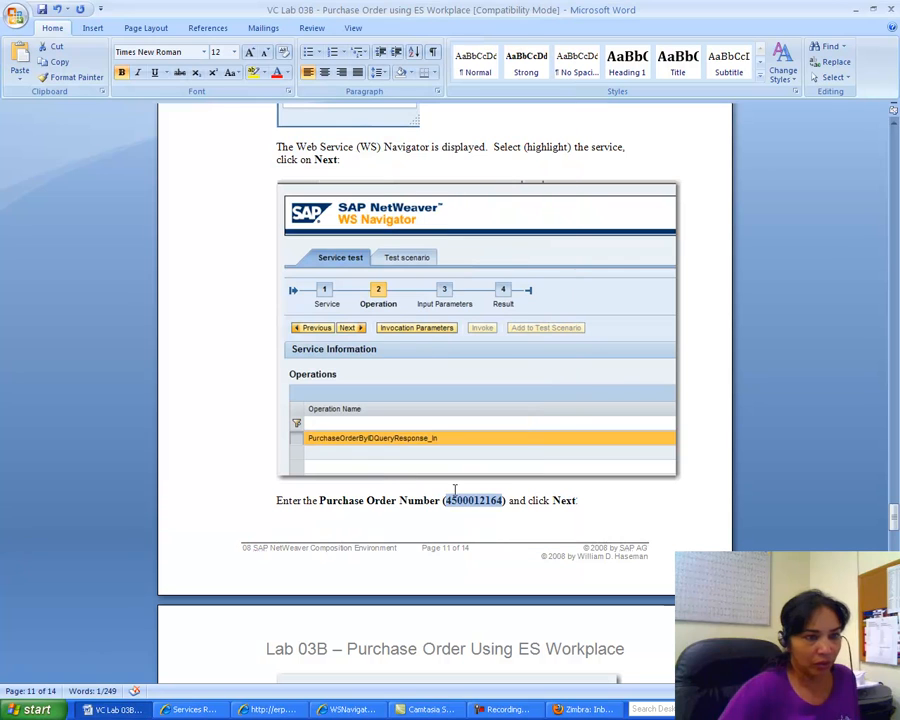
{"action": "left_click_drag", "start_coordinate": [894, 520], "coordinate": [896, 539]}
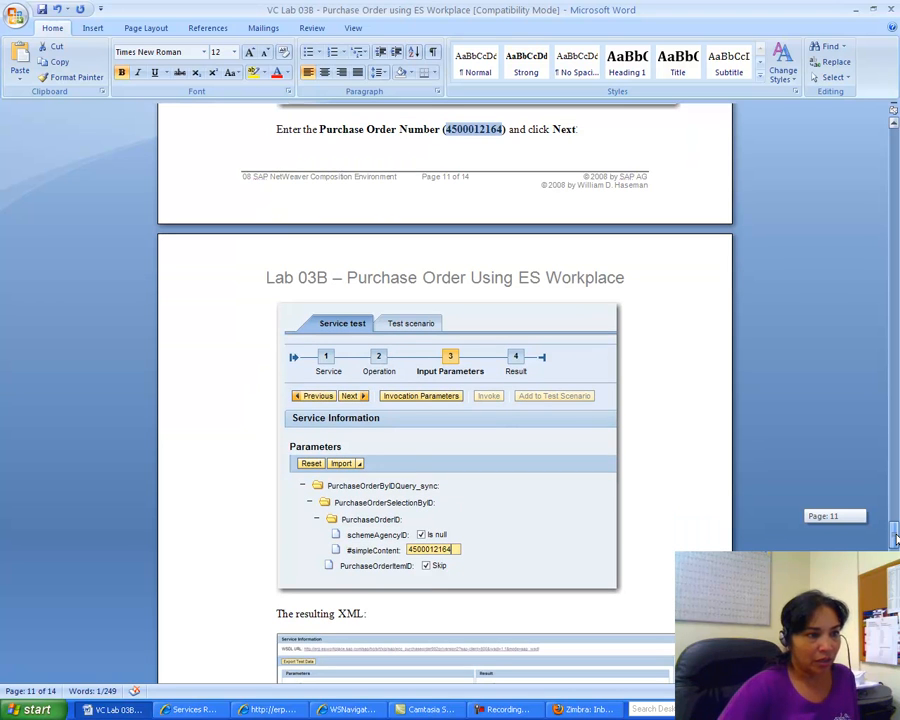
{"action": "left_click_drag", "start_coordinate": [896, 539], "coordinate": [896, 543]}
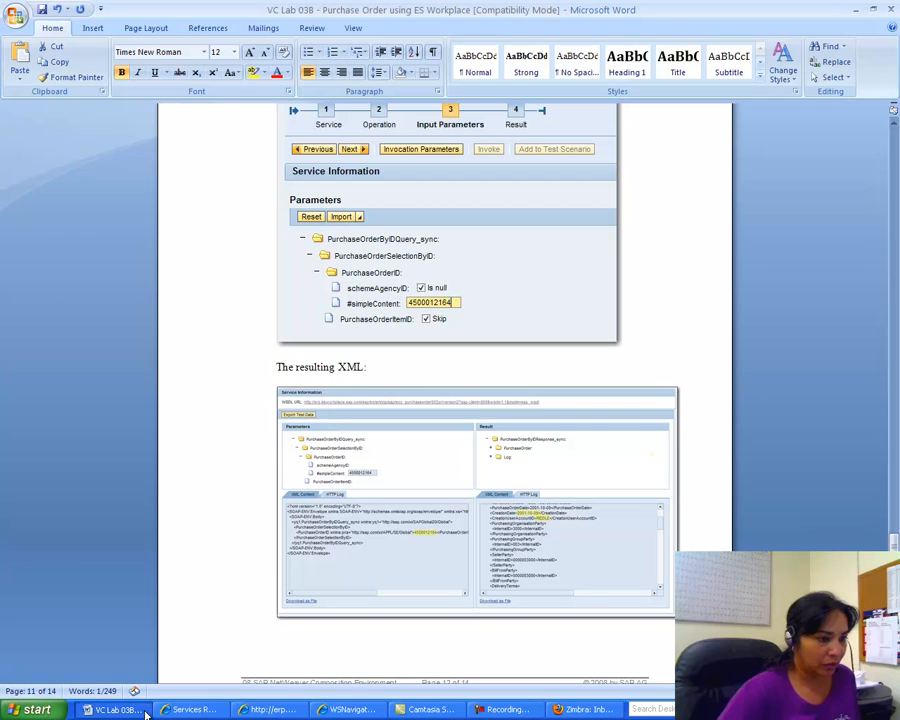
{"action": "left_click", "coordinate": [352, 710]}
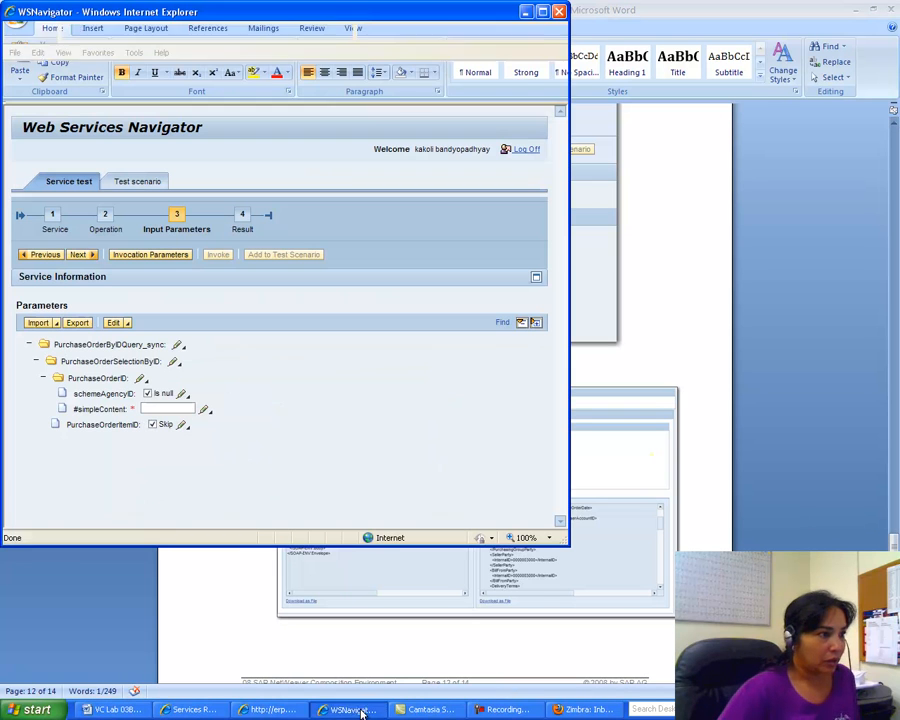
{"action": "right_click", "coordinate": [150, 409]}
{"action": "left_click", "coordinate": [155, 406]}
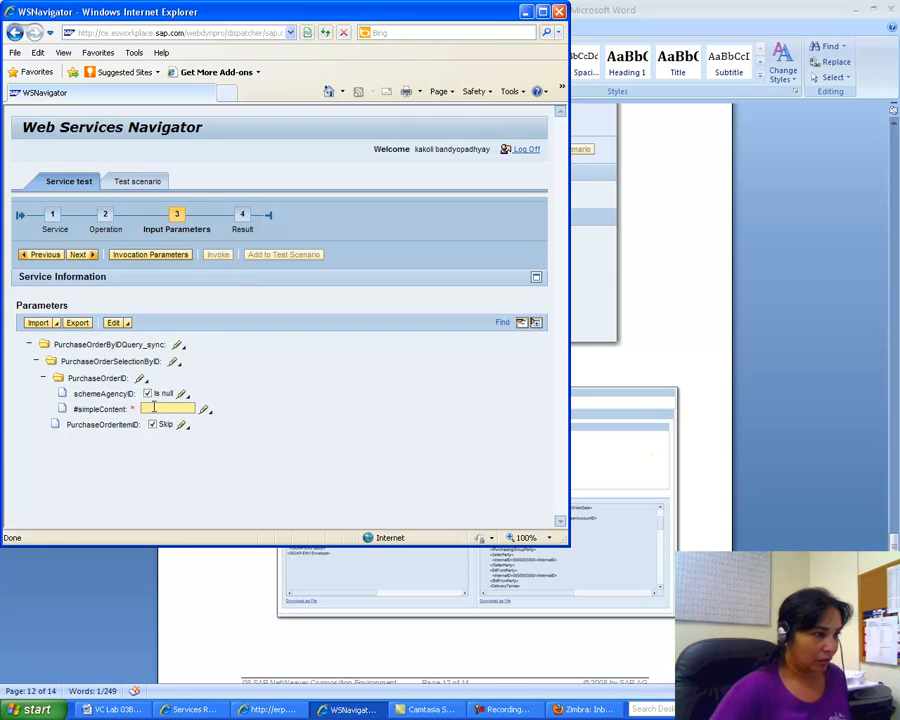
{"action": "right_click", "coordinate": [154, 407]}
{"action": "left_click", "coordinate": [154, 407]}
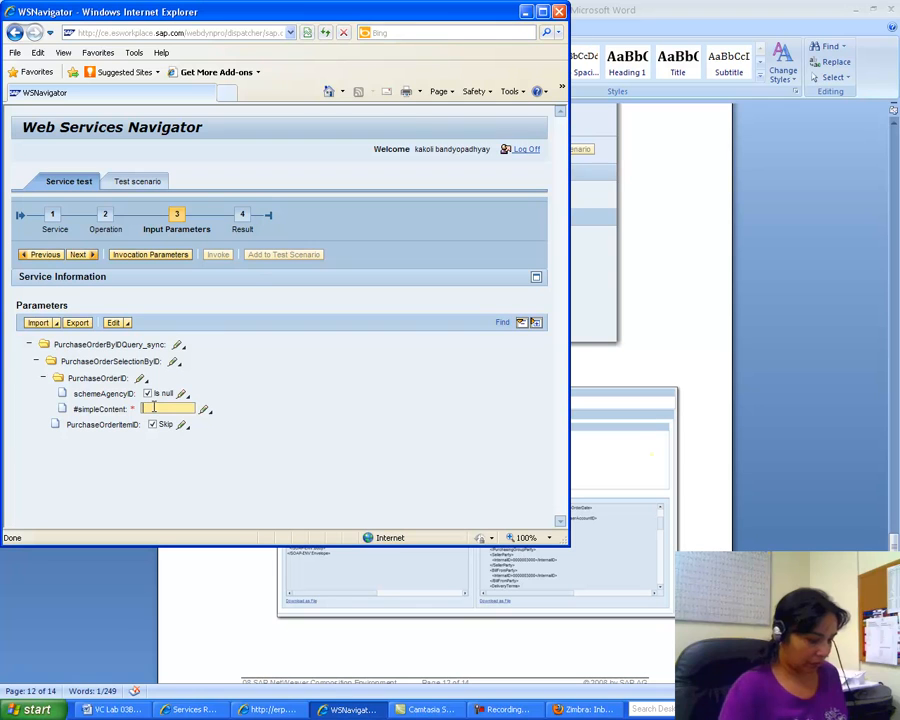
{"action": "key", "text": "ctrl+v"}
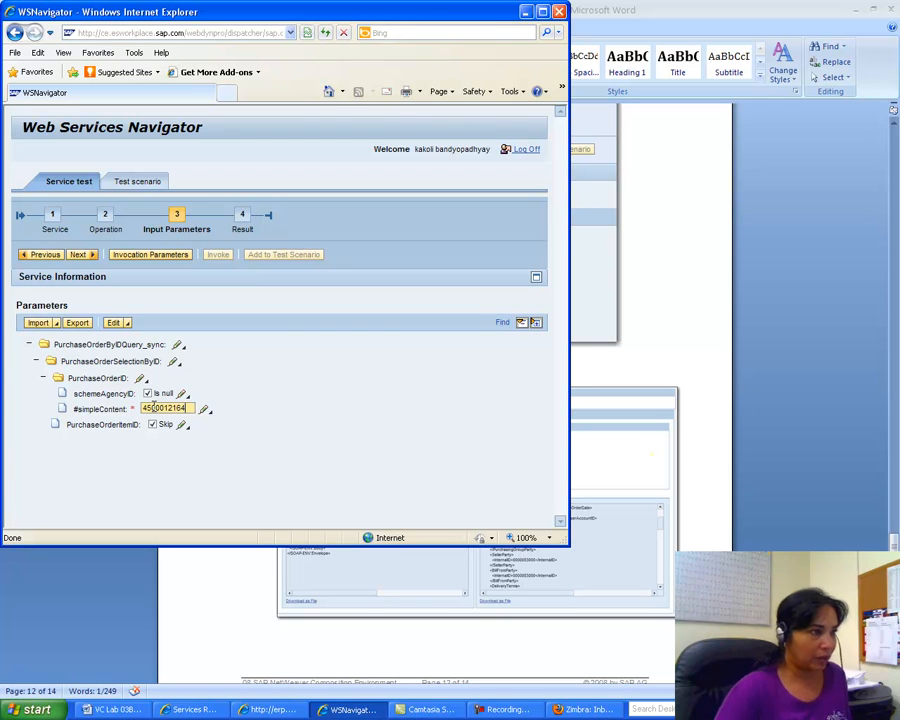
Step: Run the query, expand PurchaseOrderByIDResponse_sync in the result, and return to the Word lab guide
{"action": "left_click", "coordinate": [80, 255]}
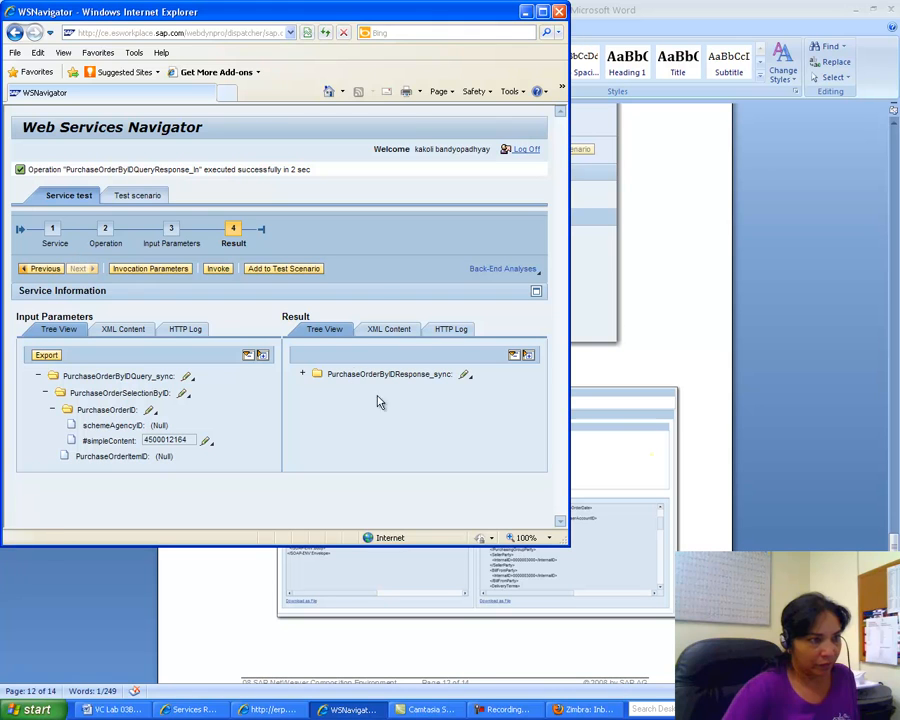
{"action": "left_click", "coordinate": [303, 374]}
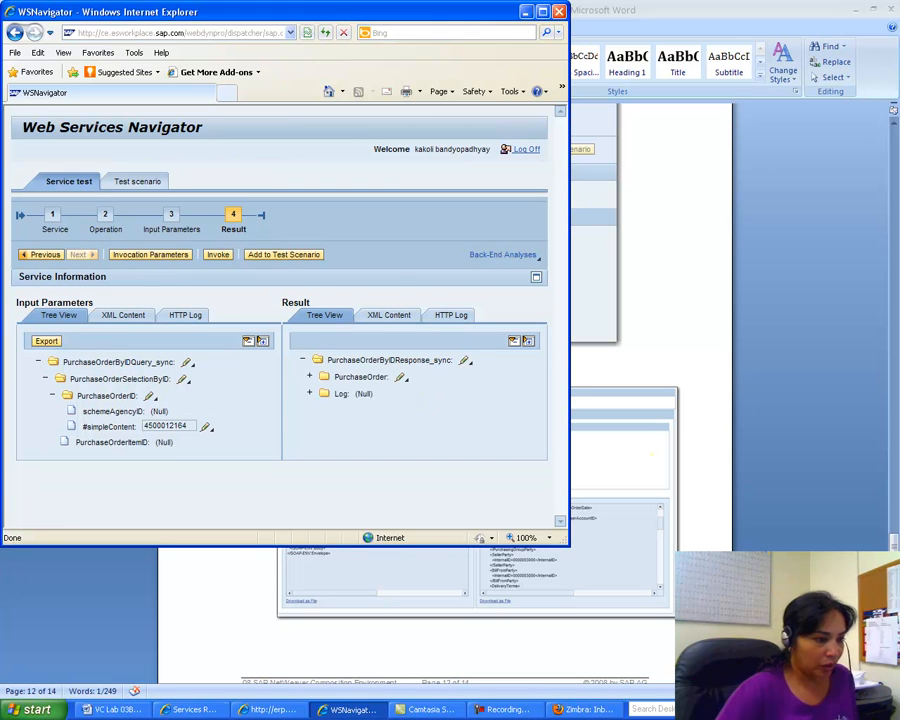
{"action": "left_click", "coordinate": [134, 710]}
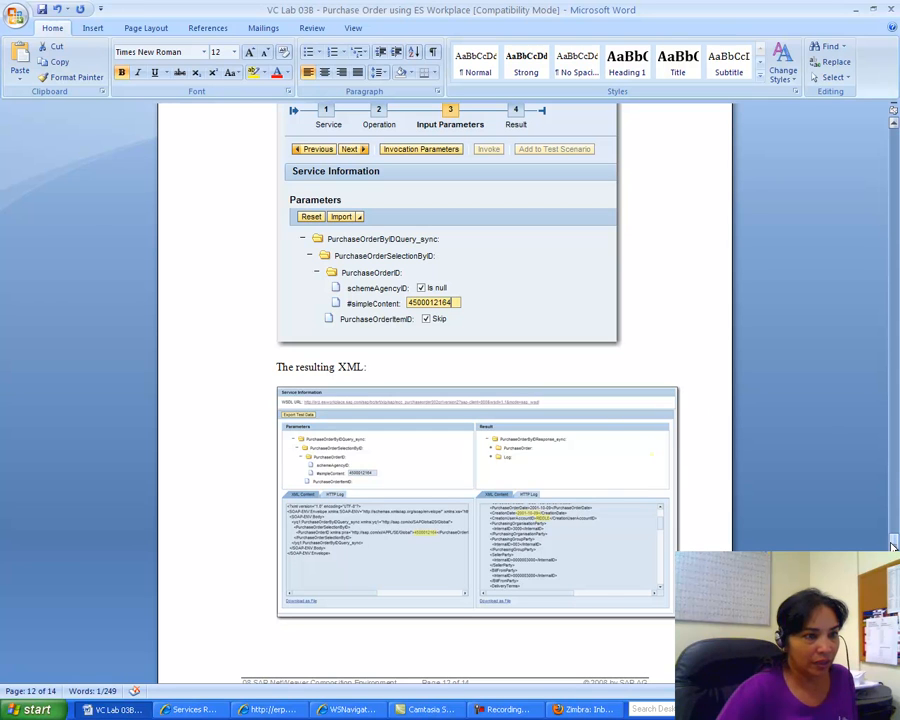
Step: Back in the Navigator, view the result as XML Content, then return to Tree View
{"action": "left_click_drag", "start_coordinate": [893, 545], "coordinate": [891, 597]}
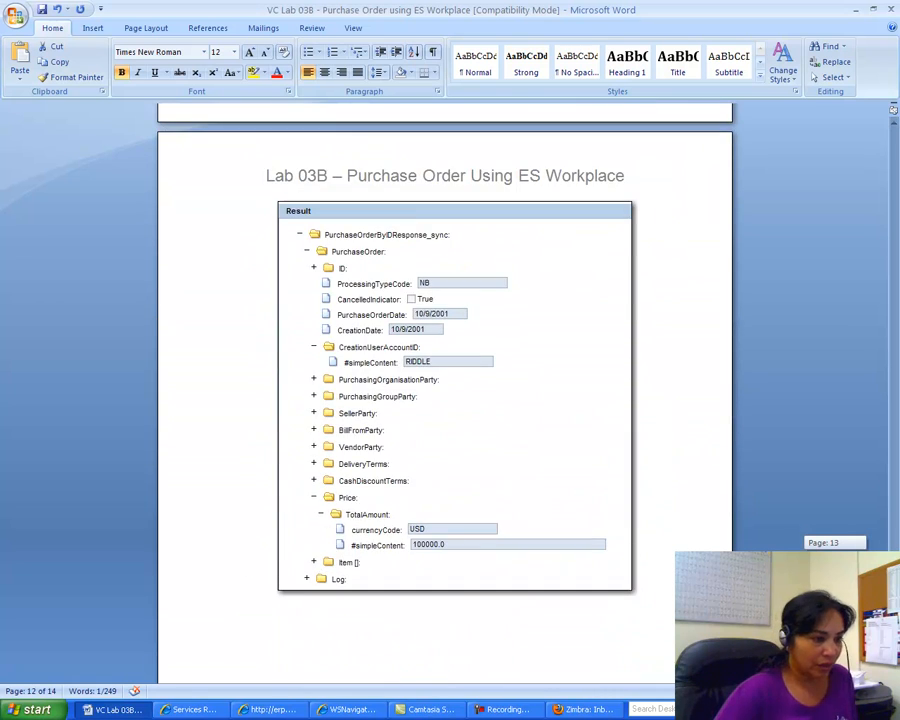
{"action": "left_click", "coordinate": [346, 709]}
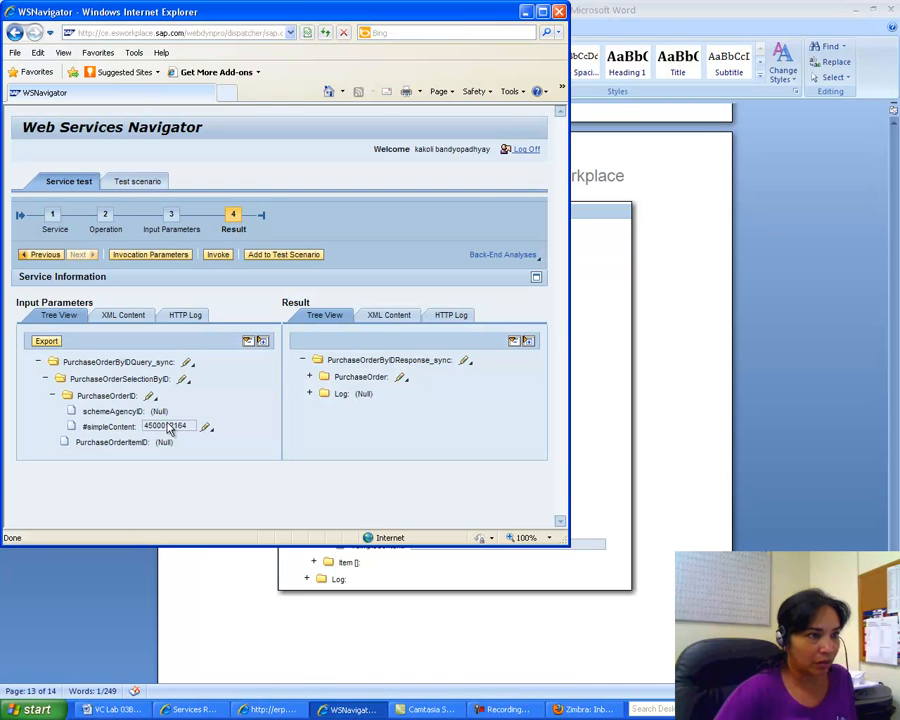
{"action": "left_click", "coordinate": [395, 317]}
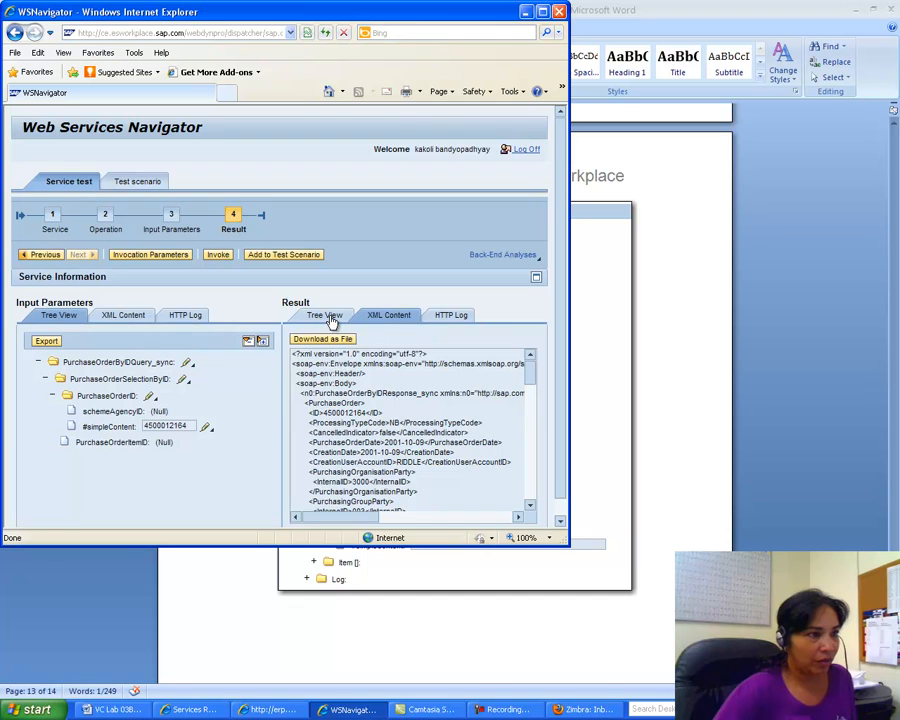
{"action": "left_click", "coordinate": [330, 316]}
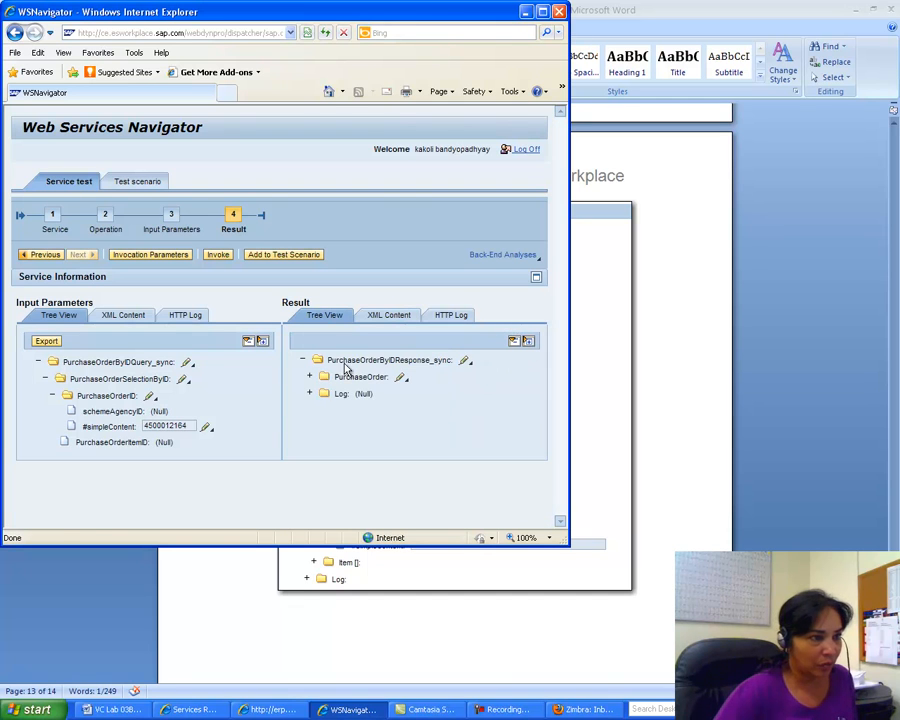
Step: Expand the PurchaseOrder, CreationUserAccountID and ID nodes of the result tree
{"action": "left_click", "coordinate": [310, 381]}
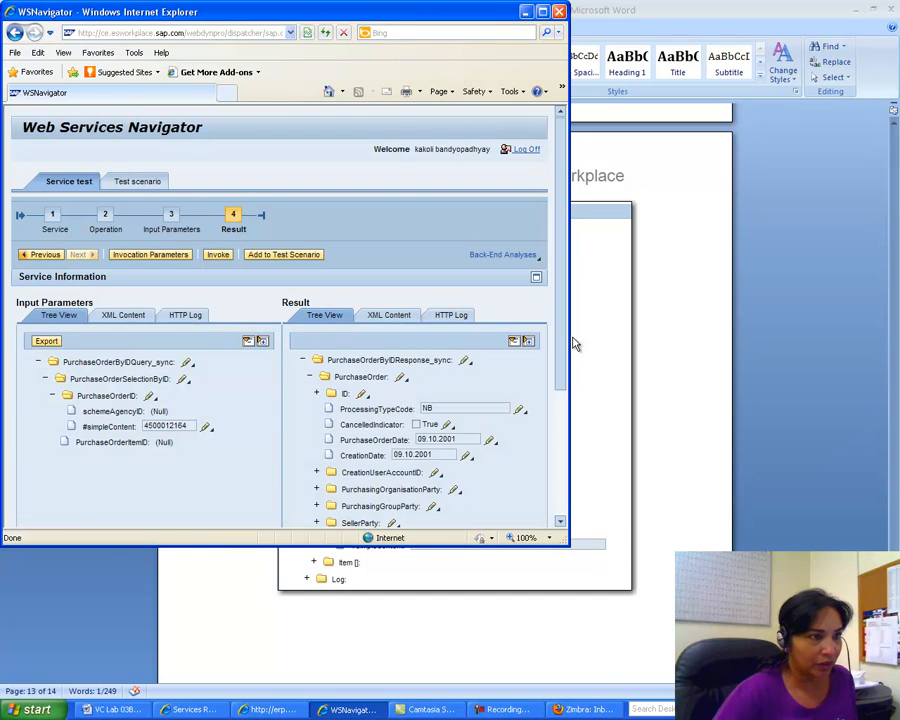
{"action": "scroll", "coordinate": [563, 345], "scroll_direction": "down", "scroll_amount": 1}
{"action": "left_click_drag", "start_coordinate": [563, 345], "coordinate": [562, 428]}
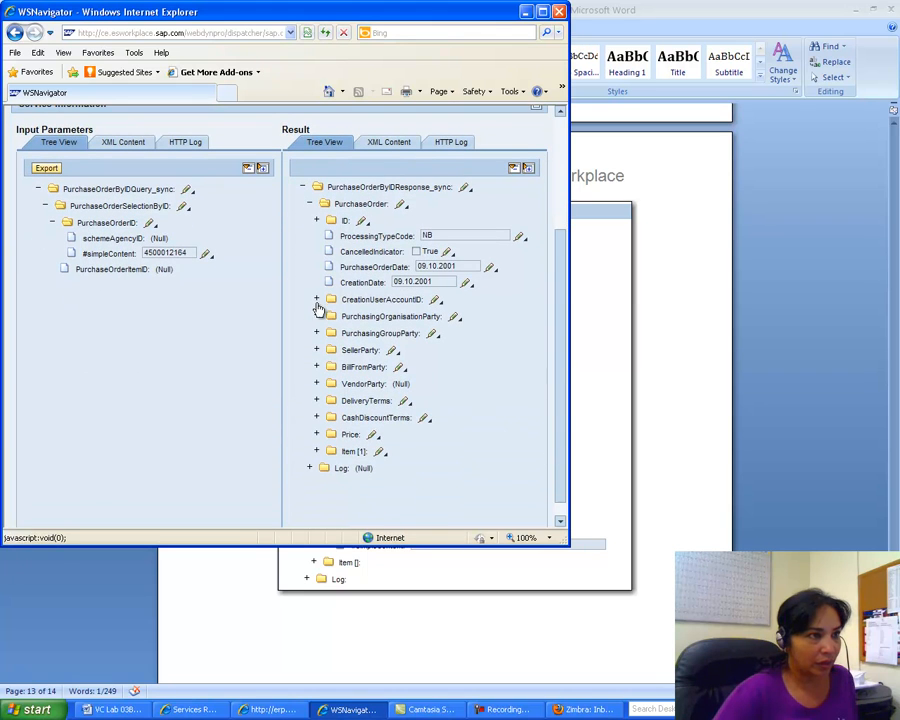
{"action": "left_click", "coordinate": [317, 302]}
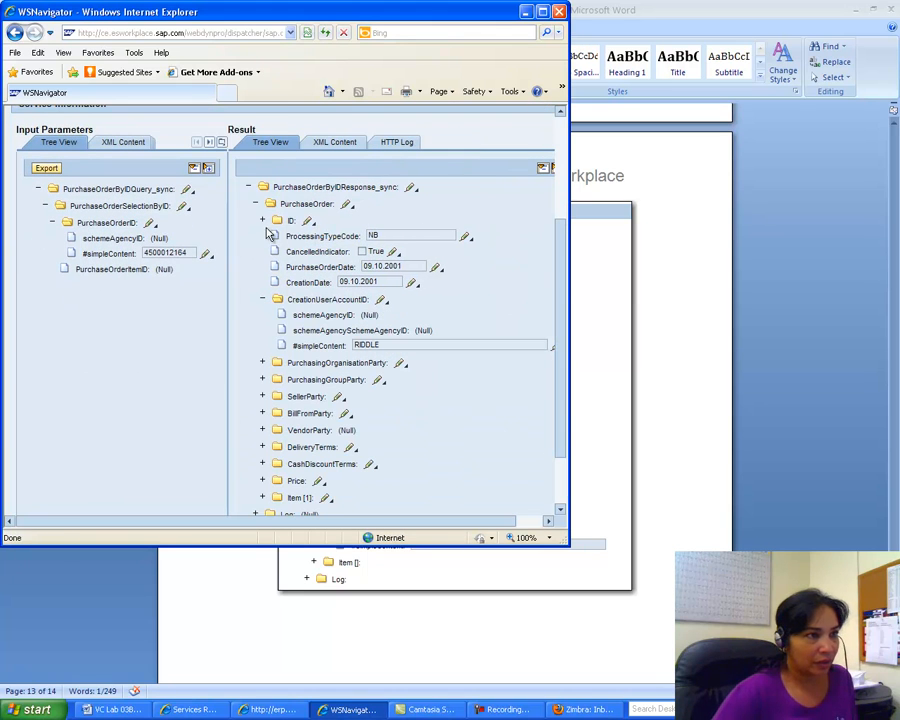
{"action": "left_click", "coordinate": [265, 221]}
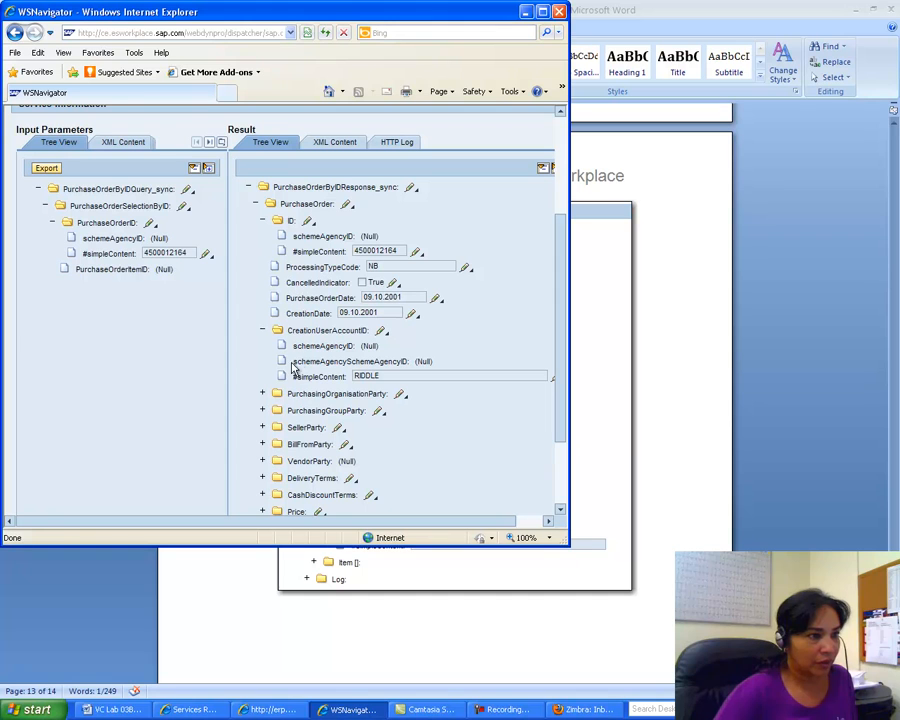
Step: Expand the PurchasingOrganisation, PurchasingGroup and Vendor party nodes, plus Price and TotalAmount
{"action": "left_click", "coordinate": [263, 397]}
{"action": "scroll", "coordinate": [283, 374], "scroll_direction": "down", "scroll_amount": 2}
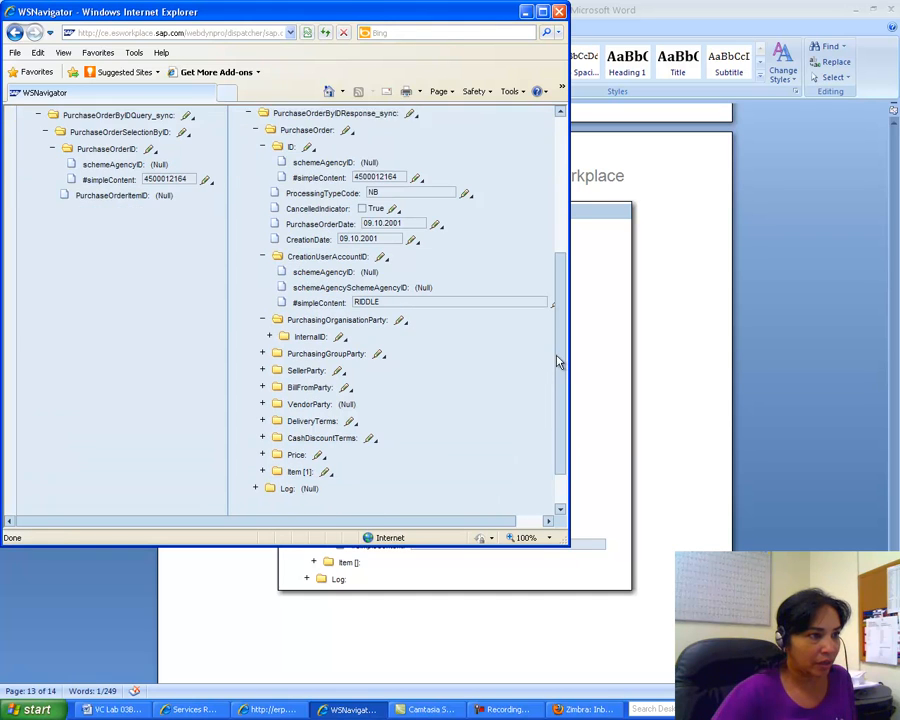
{"action": "left_click", "coordinate": [262, 343]}
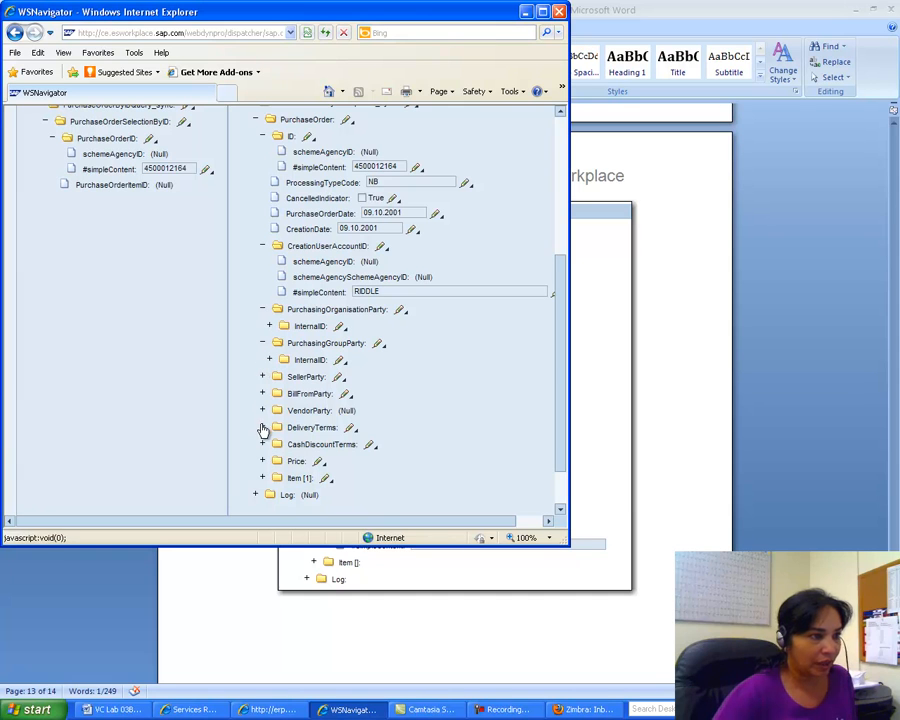
{"action": "left_click", "coordinate": [262, 411]}
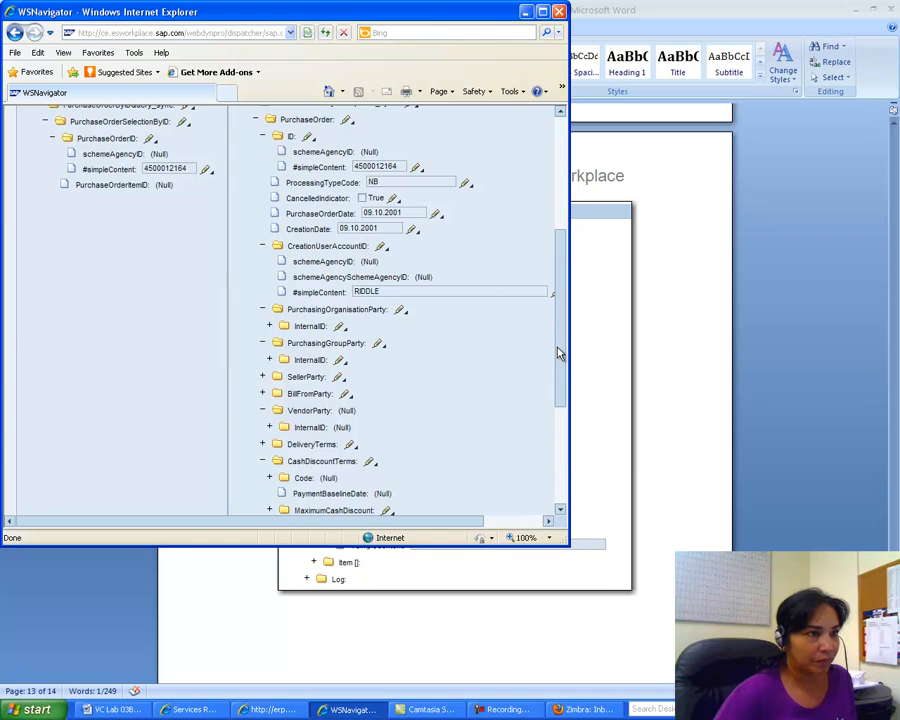
{"action": "left_click_drag", "start_coordinate": [560, 352], "coordinate": [558, 436]}
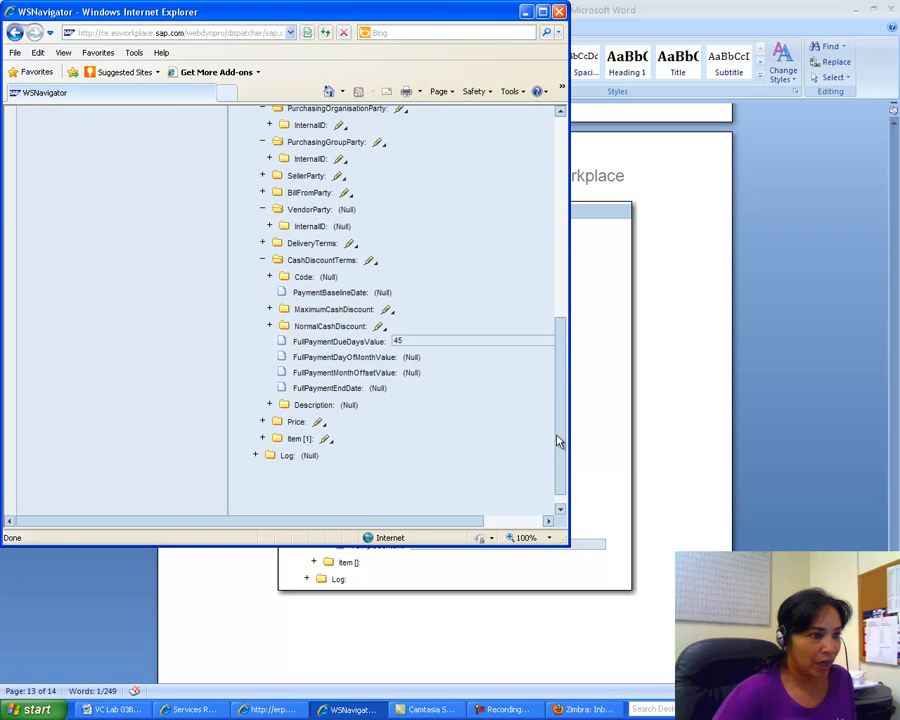
{"action": "left_click", "coordinate": [261, 422]}
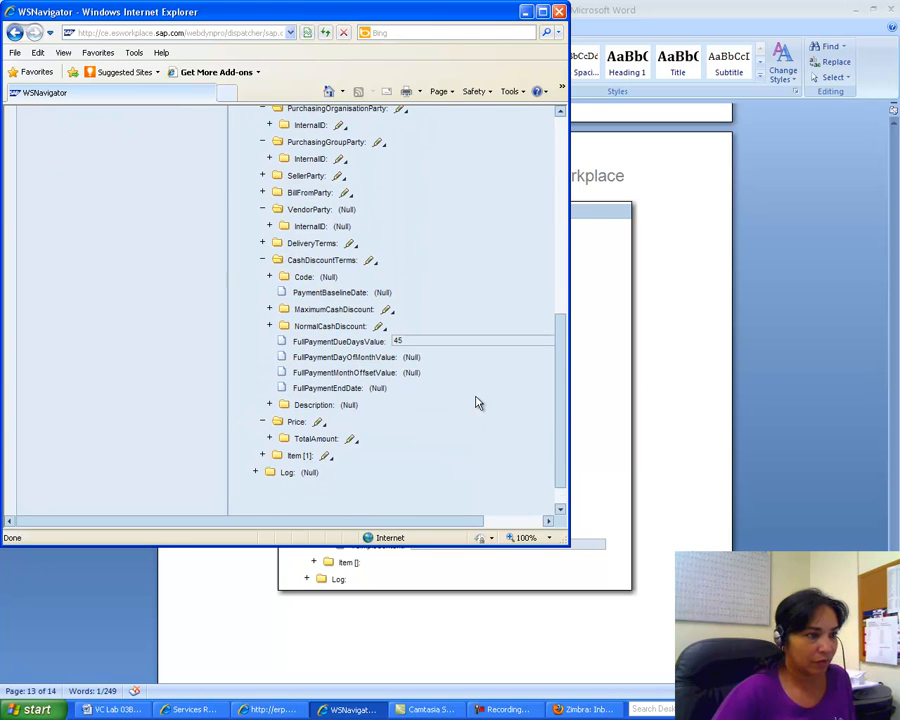
{"action": "left_click", "coordinate": [269, 438]}
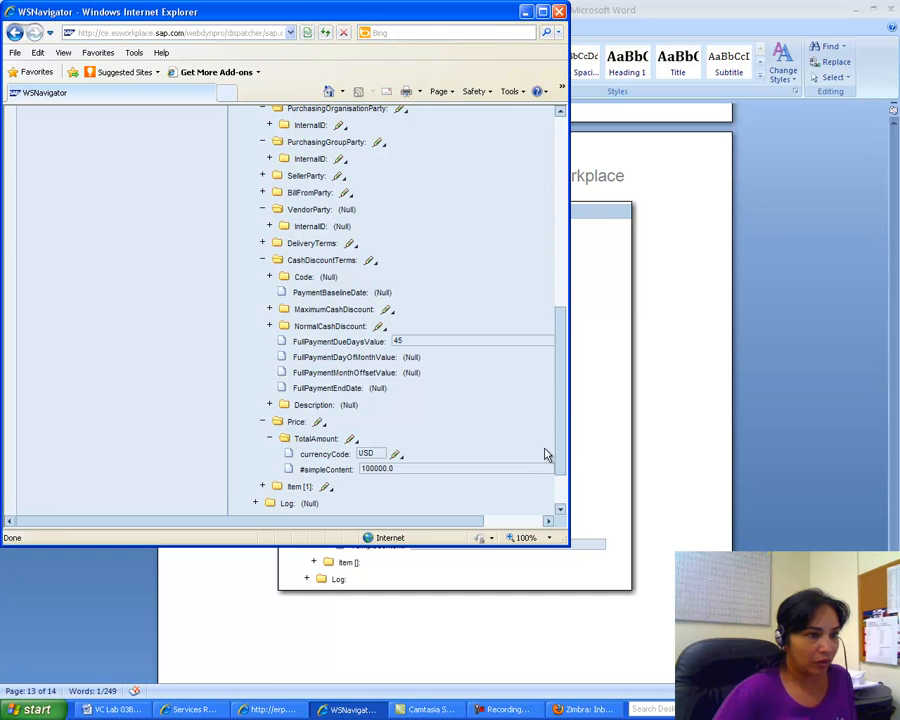
{"action": "left_click_drag", "start_coordinate": [558, 415], "coordinate": [560, 286]}
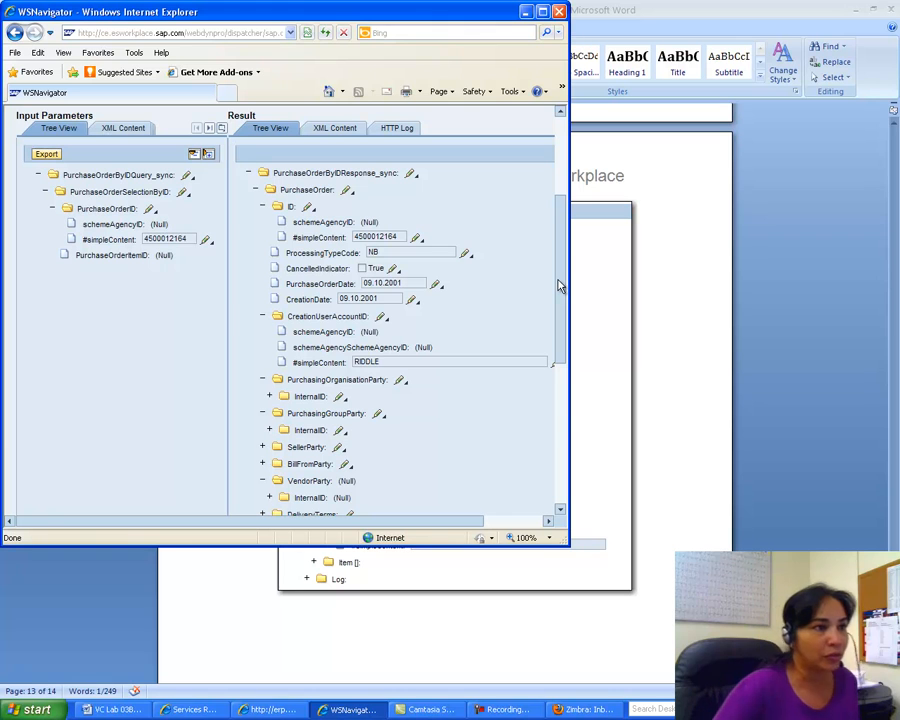
{"action": "left_click_drag", "start_coordinate": [560, 286], "coordinate": [556, 418]}
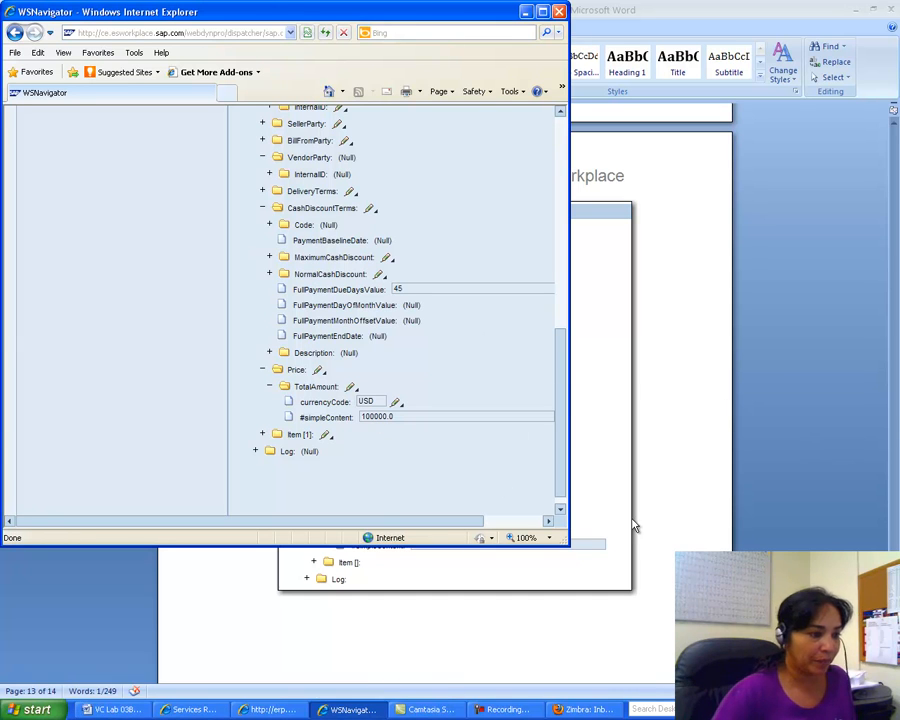
Step: Scroll the Word lab guide to page 14's sample Result screenshot showing 100000.0 USD
{"action": "left_click", "coordinate": [107, 711]}
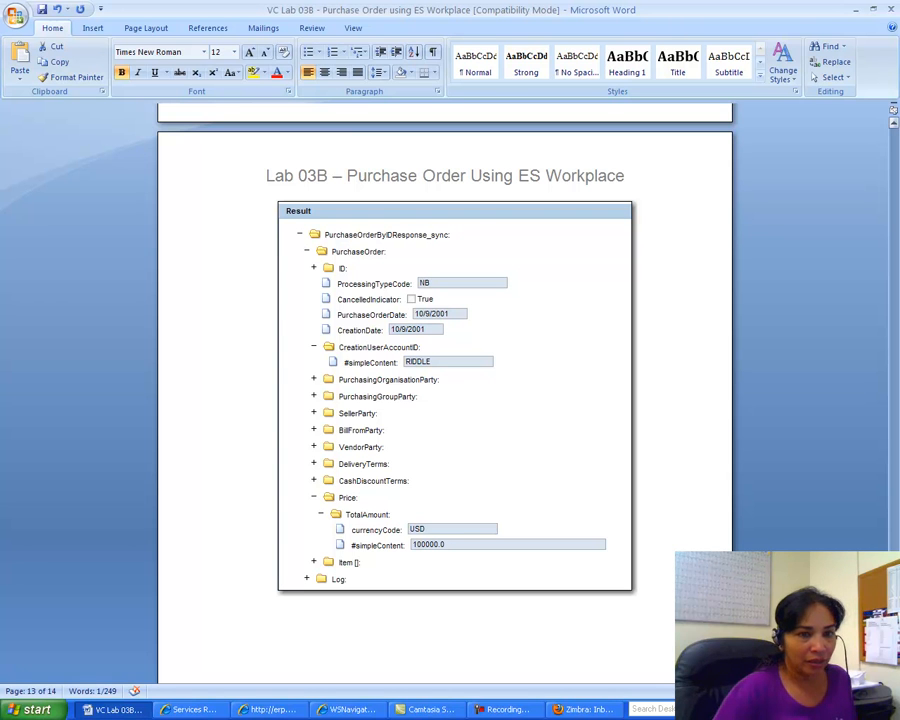
{"action": "scroll", "coordinate": [445, 400], "scroll_direction": "down", "scroll_amount": 12}
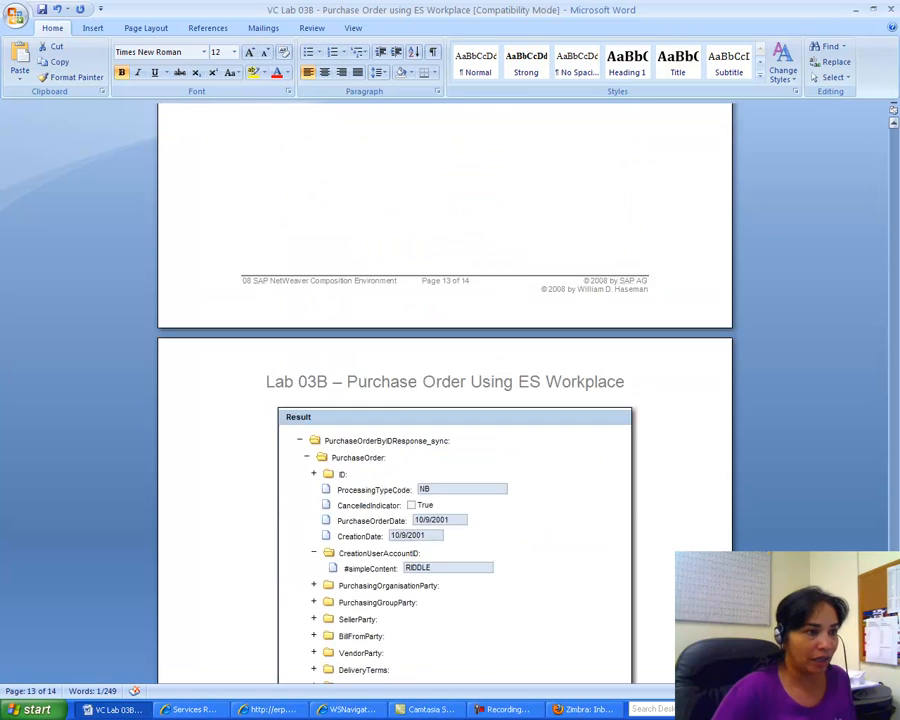
{"action": "scroll", "coordinate": [445, 400], "scroll_direction": "down", "scroll_amount": 15}
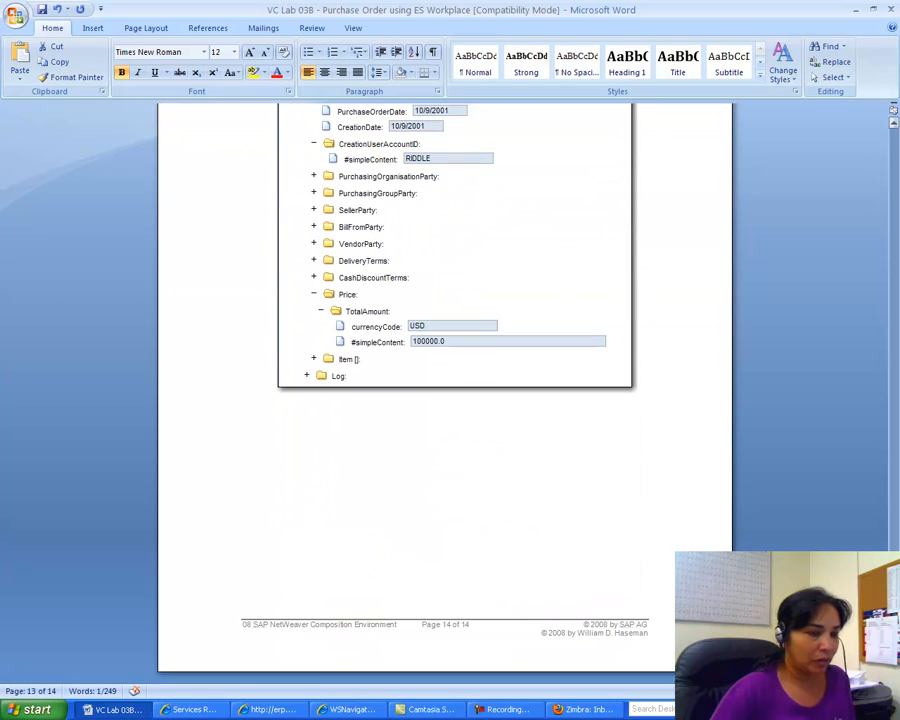
{"action": "left_click_drag", "start_coordinate": [893, 618], "coordinate": [886, 141]}
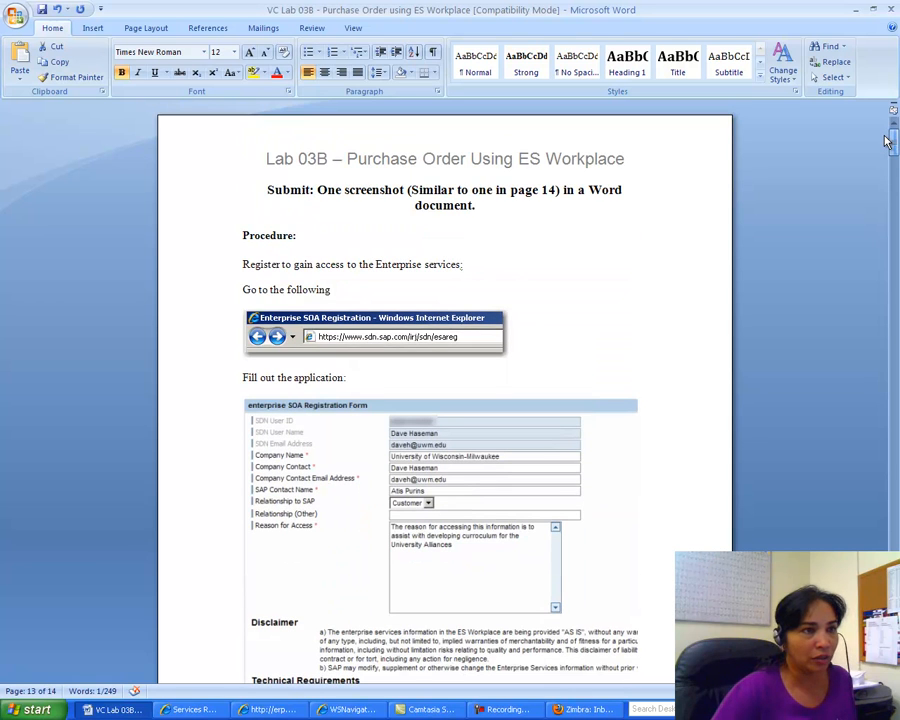
{"action": "left_click_drag", "start_coordinate": [885, 145], "coordinate": [890, 620]}
{"action": "scroll", "coordinate": [445, 400], "scroll_direction": "up", "scroll_amount": 5}
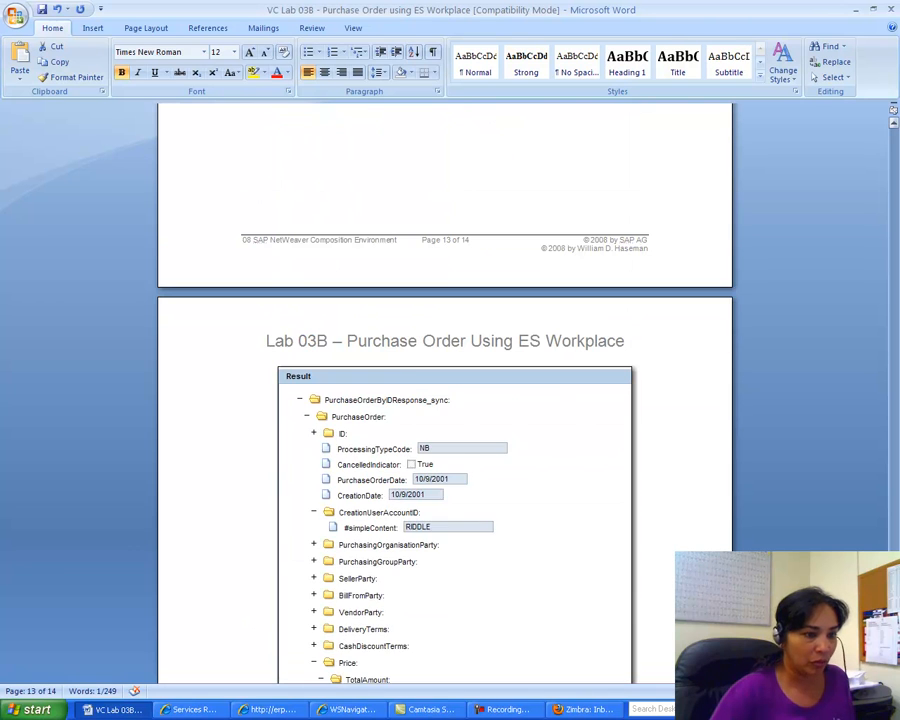
Step: Return to the Navigator result and expand the NormalCashDiscount node
{"action": "left_click", "coordinate": [345, 709]}
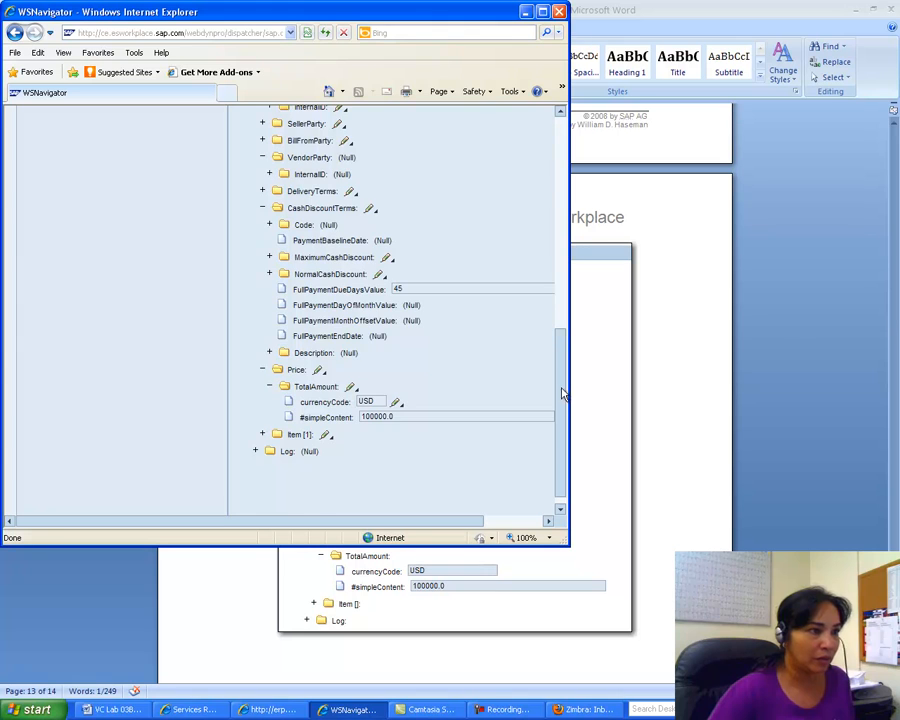
{"action": "left_click_drag", "start_coordinate": [562, 393], "coordinate": [562, 368]}
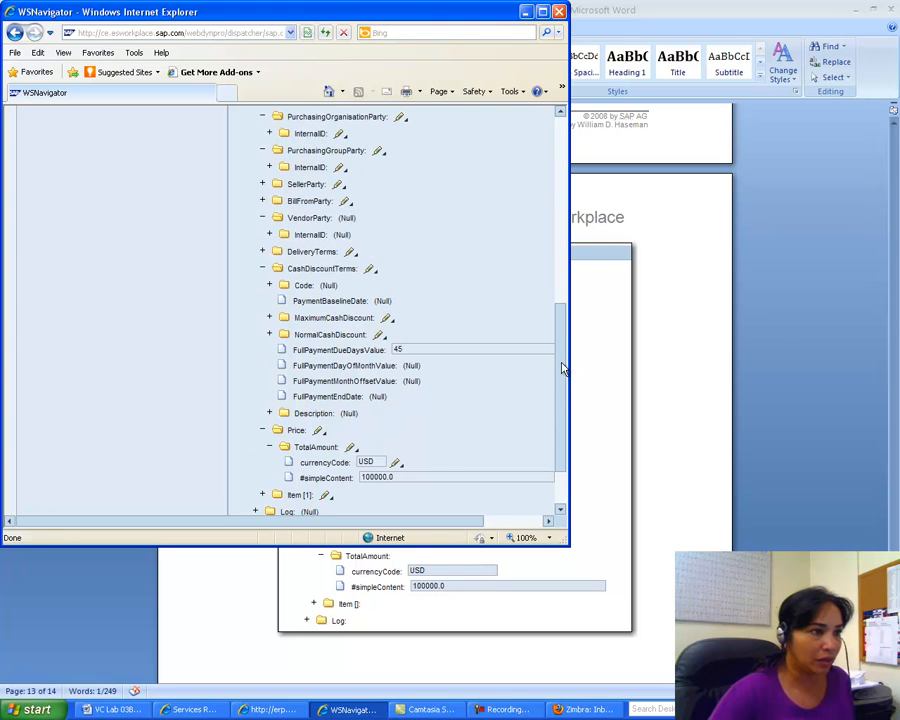
{"action": "left_click", "coordinate": [269, 334]}
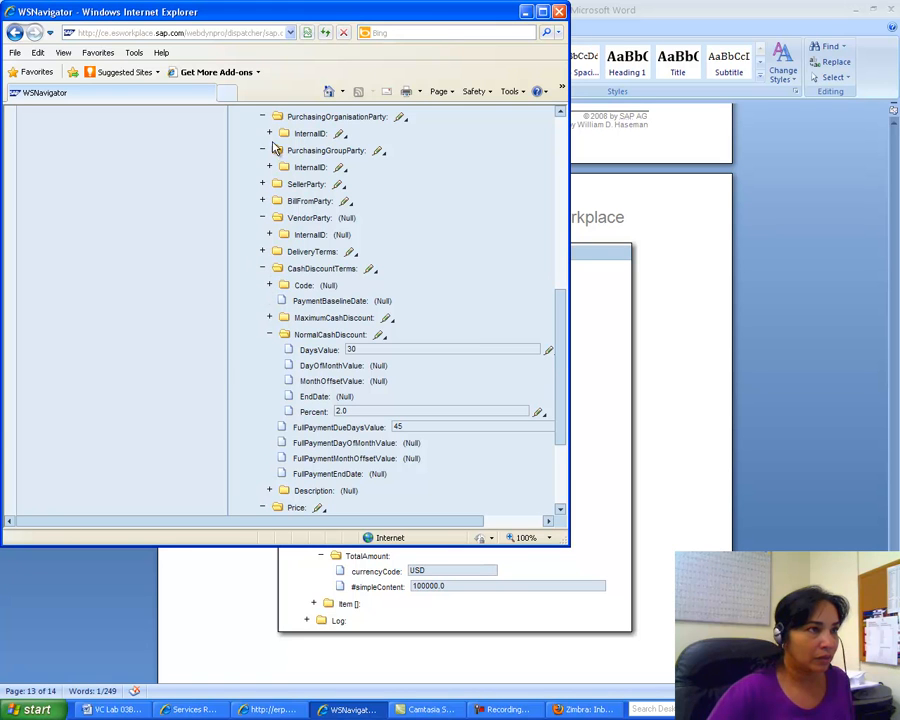
{"action": "left_click_drag", "start_coordinate": [559, 324], "coordinate": [565, 234]}
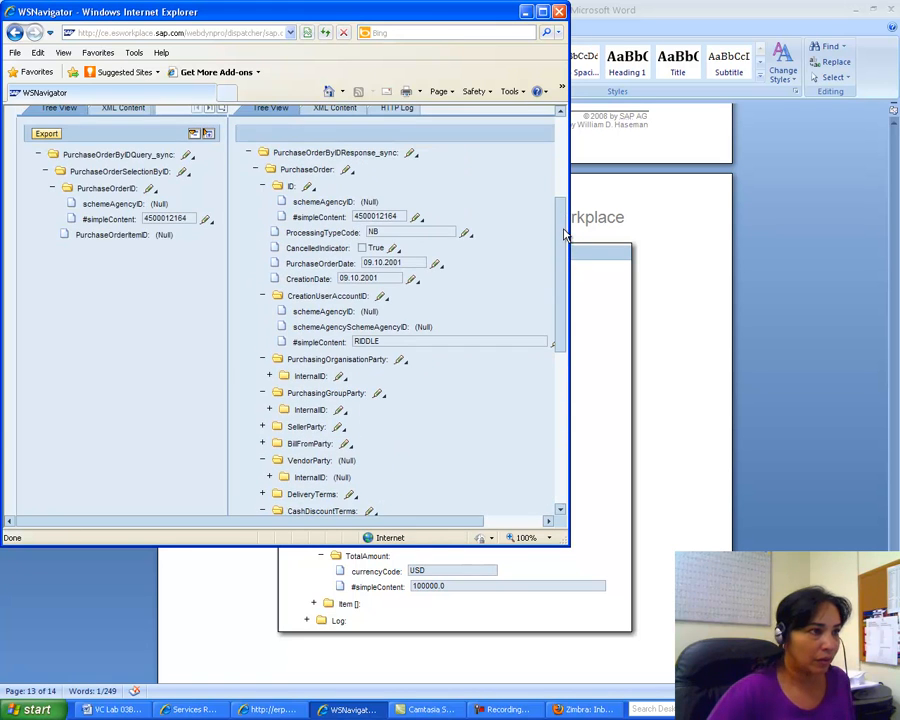
Step: Collapse PurchasingOrganisationParty, PurchasingGroupParty and VendorParty so Price shows 100000.0 USD
{"action": "left_click", "coordinate": [263, 361]}
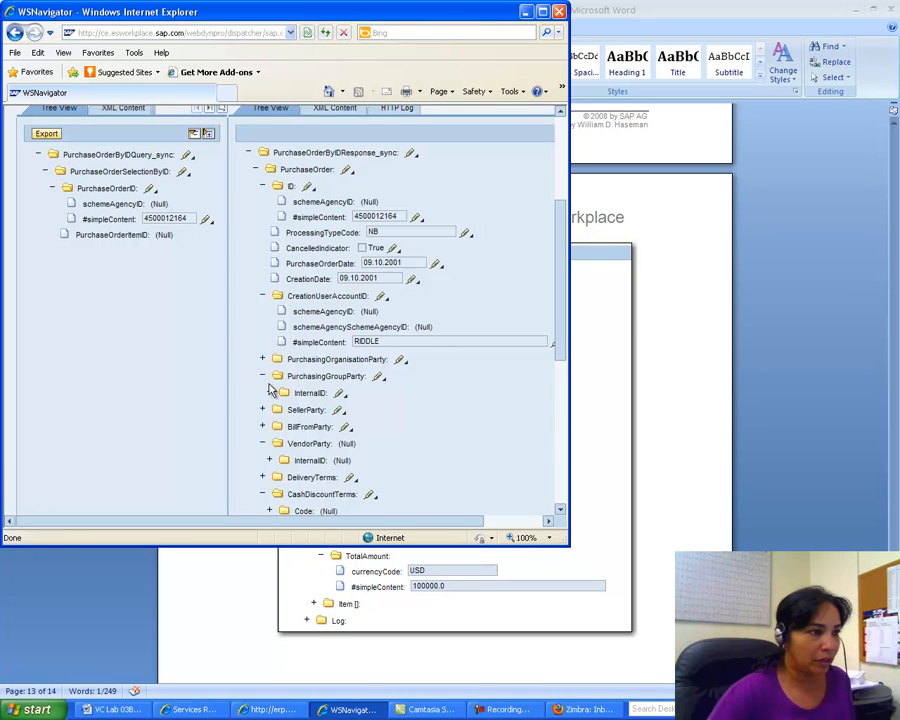
{"action": "left_click", "coordinate": [263, 376]}
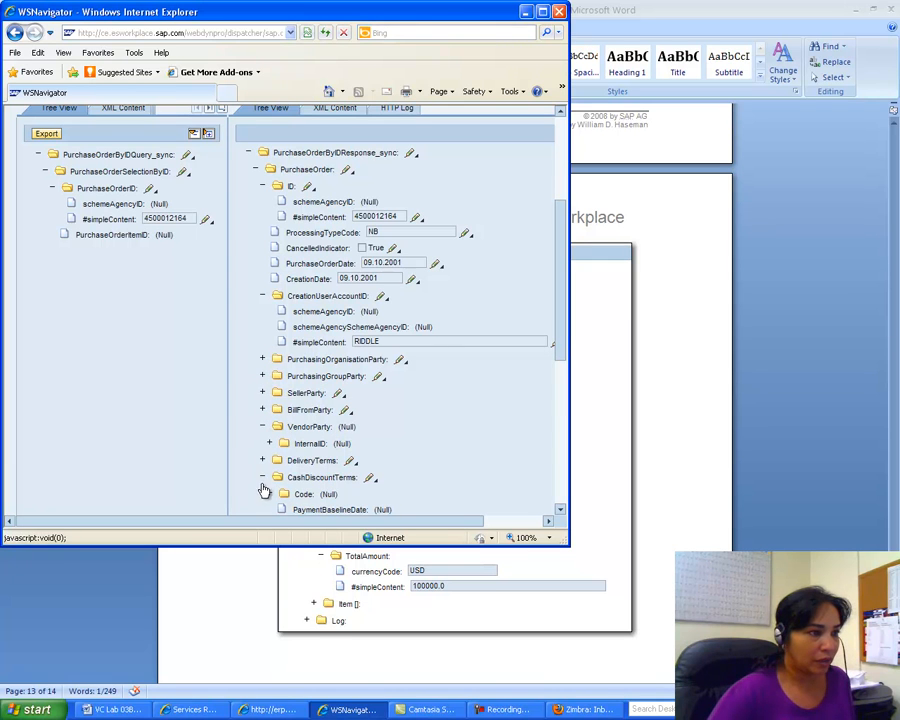
{"action": "left_click", "coordinate": [263, 429]}
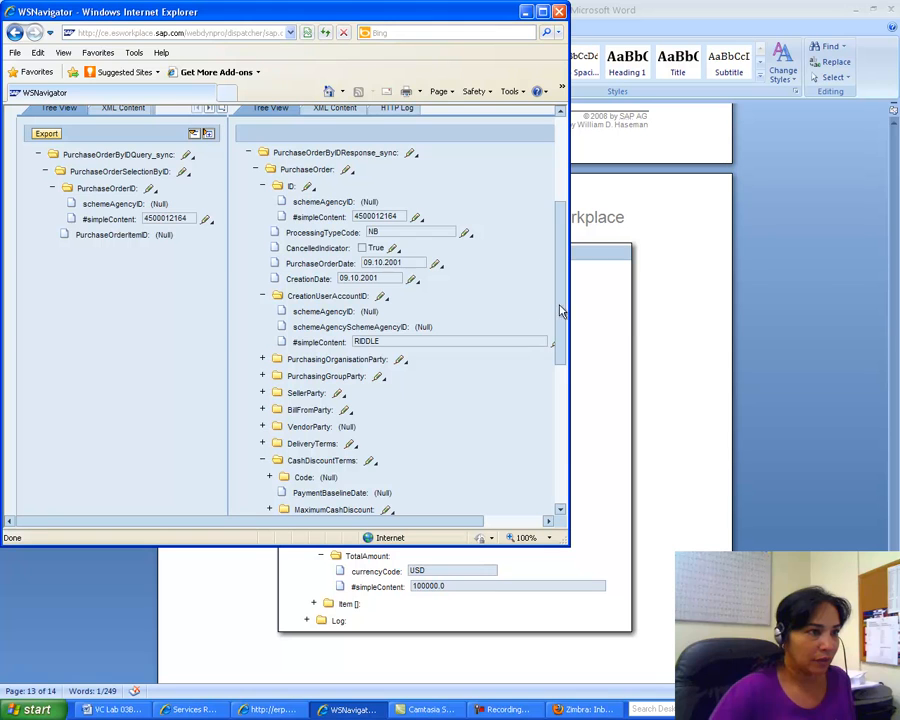
{"action": "left_click_drag", "start_coordinate": [562, 292], "coordinate": [562, 313]}
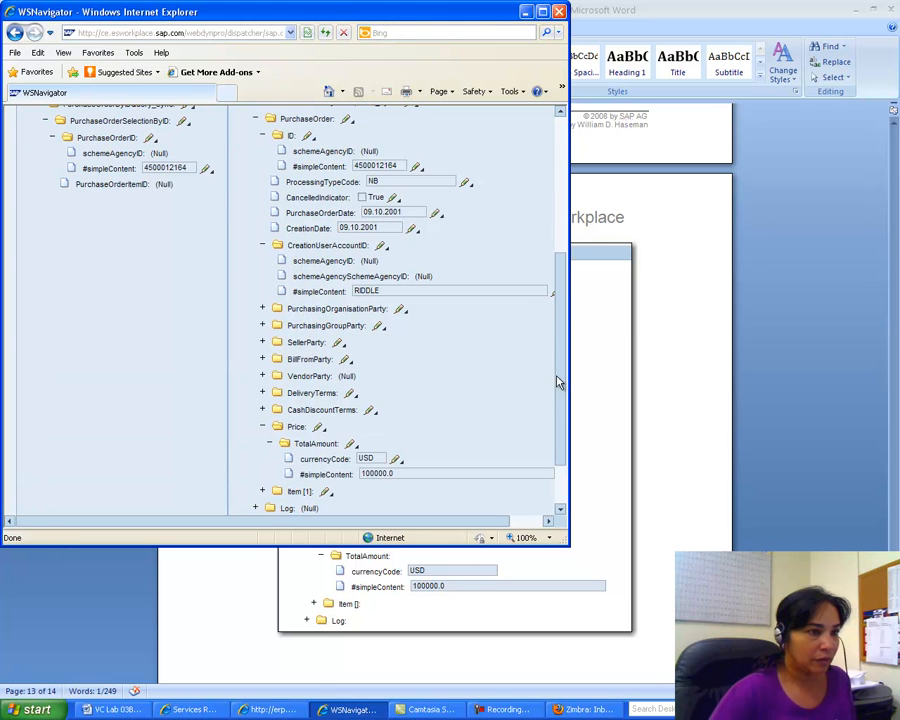
{"action": "mouse_move", "coordinate": [560, 375]}
{"action": "left_mouse_down"}
{"action": "mouse_move", "coordinate": [559, 420]}
{"action": "mouse_move", "coordinate": [559, 393]}
{"action": "left_mouse_up"}
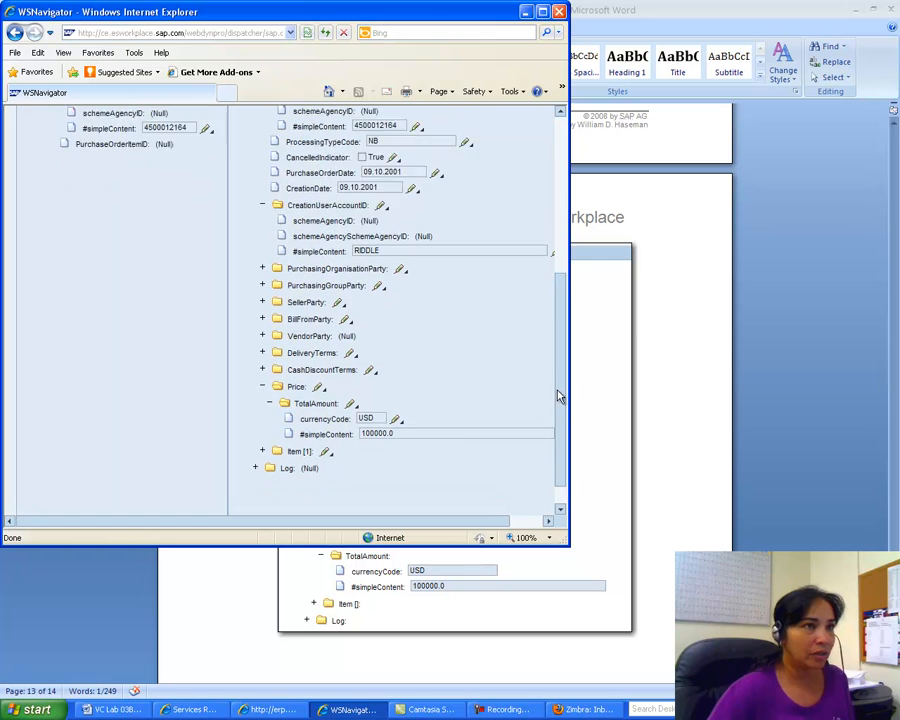
Step: Maximize the WSNavigator window to show both panes, then start Paint from Accessories
{"action": "left_click", "coordinate": [541, 12]}
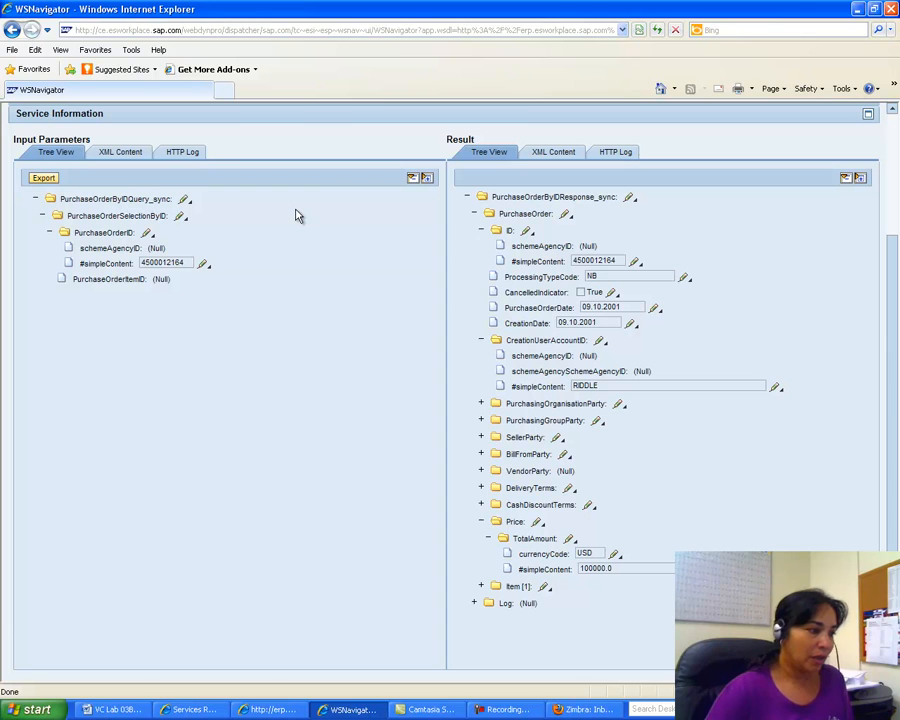
{"action": "left_click", "coordinate": [37, 709]}
{"action": "mouse_move", "coordinate": [66, 668]}
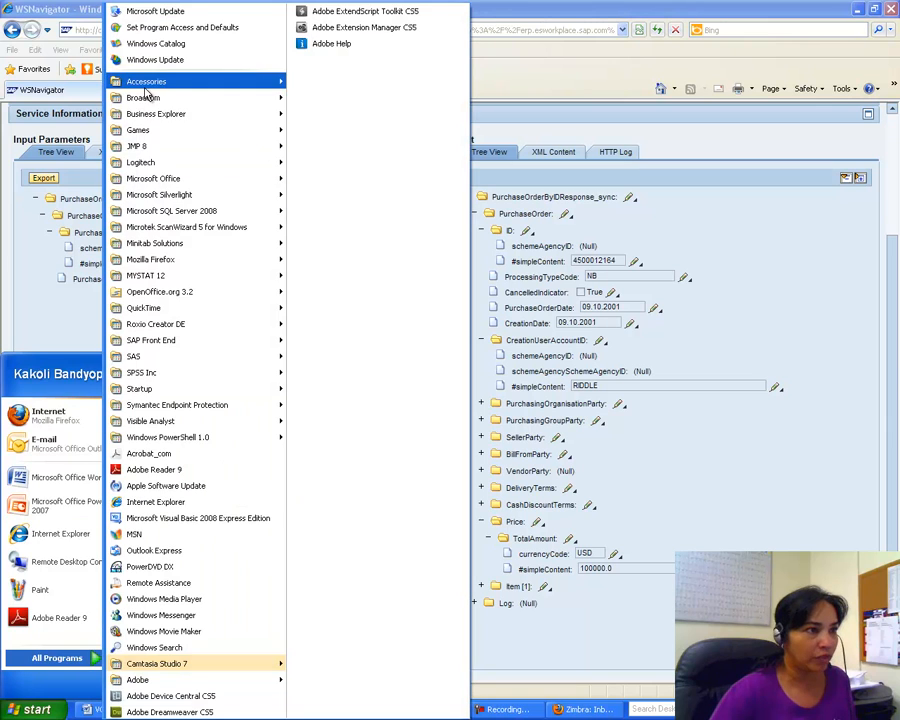
{"action": "mouse_move", "coordinate": [150, 81]}
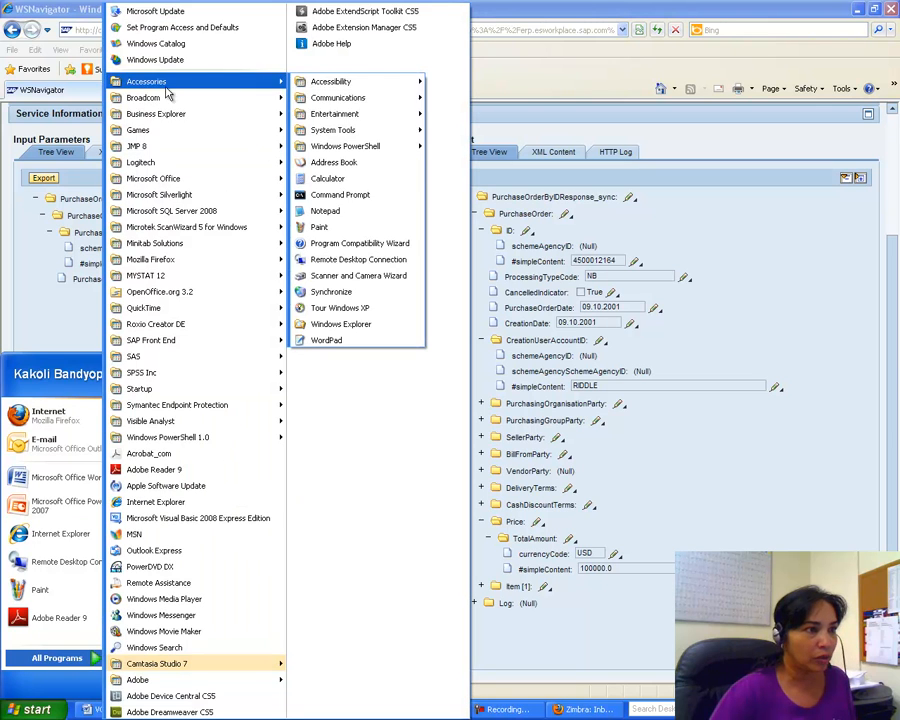
{"action": "left_click", "coordinate": [321, 229]}
Step: Paste the screenshot into Paint, cut out the Result tree pane, and start blank Word
{"action": "left_click", "coordinate": [29, 24]}
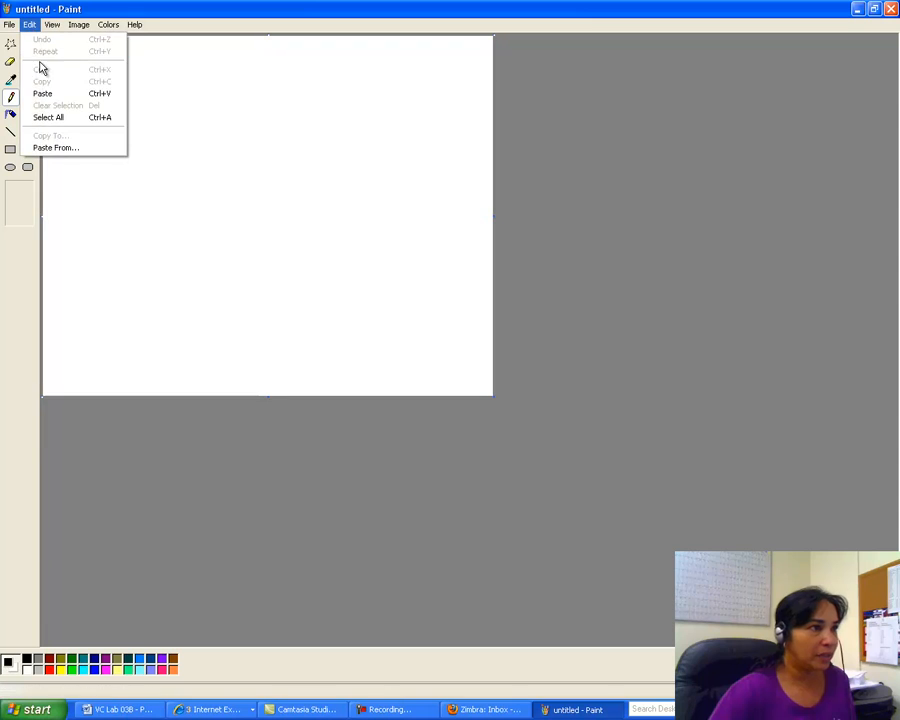
{"action": "left_click", "coordinate": [42, 94]}
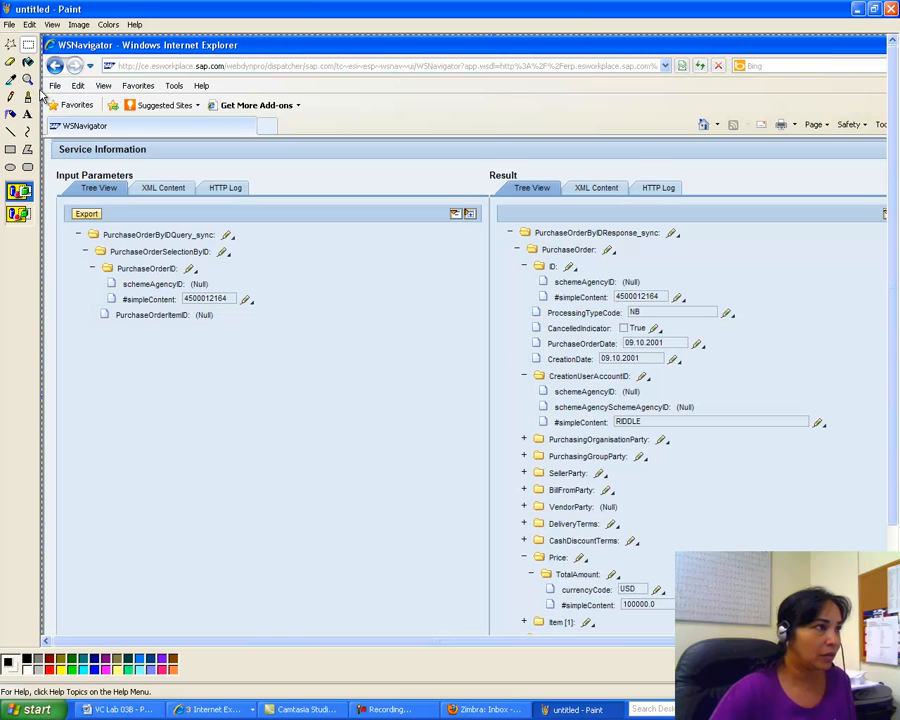
{"action": "left_click", "coordinate": [24, 43]}
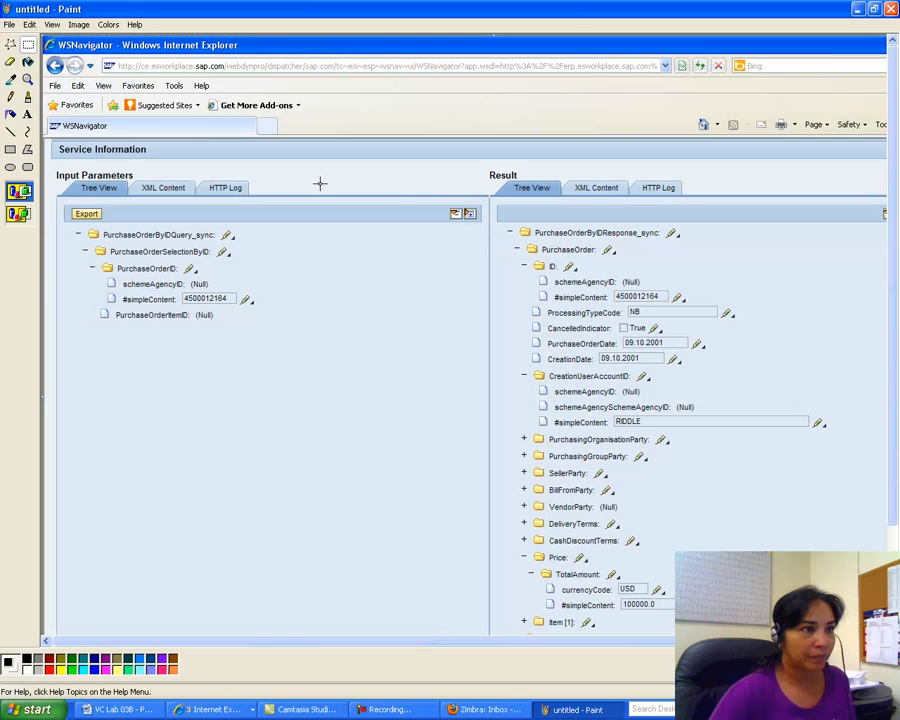
{"action": "left_click_drag", "start_coordinate": [429, 198], "coordinate": [872, 634]}
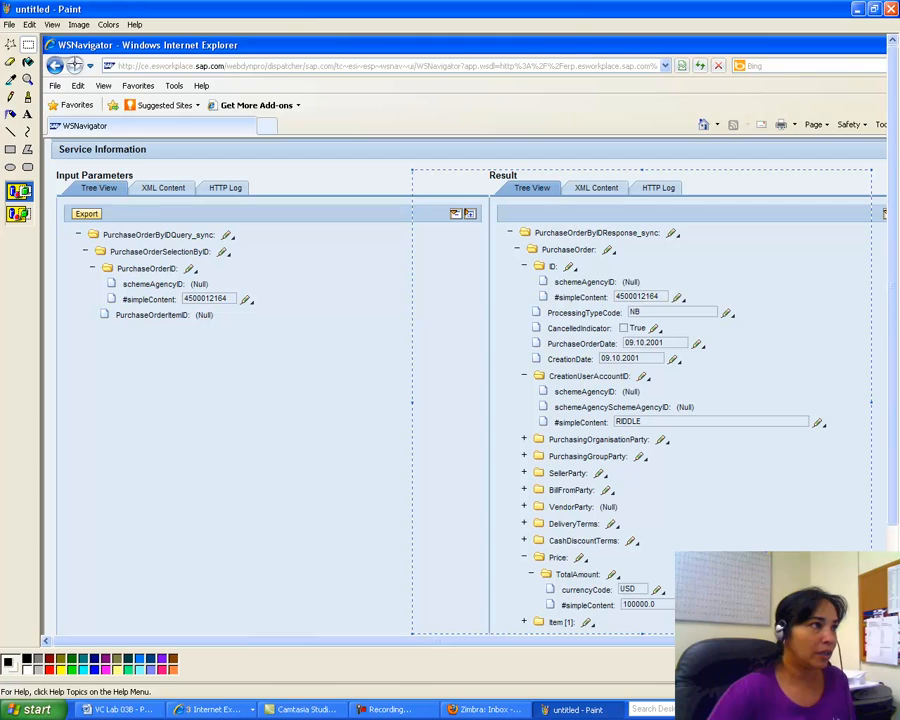
{"action": "left_click", "coordinate": [29, 24]}
{"action": "left_click", "coordinate": [40, 70]}
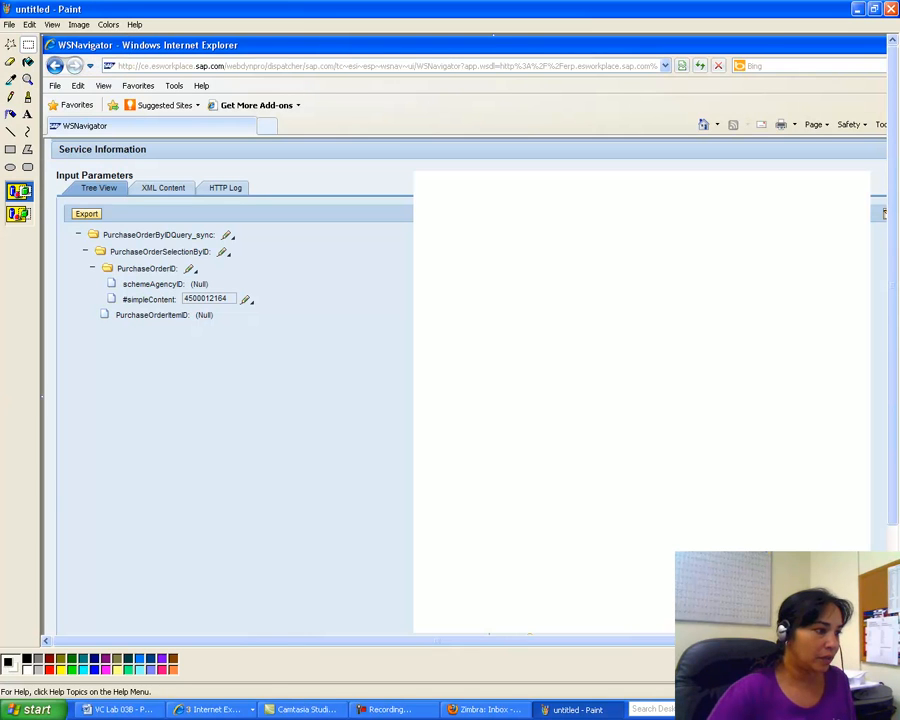
{"action": "left_click", "coordinate": [37, 709]}
{"action": "left_click", "coordinate": [68, 476]}
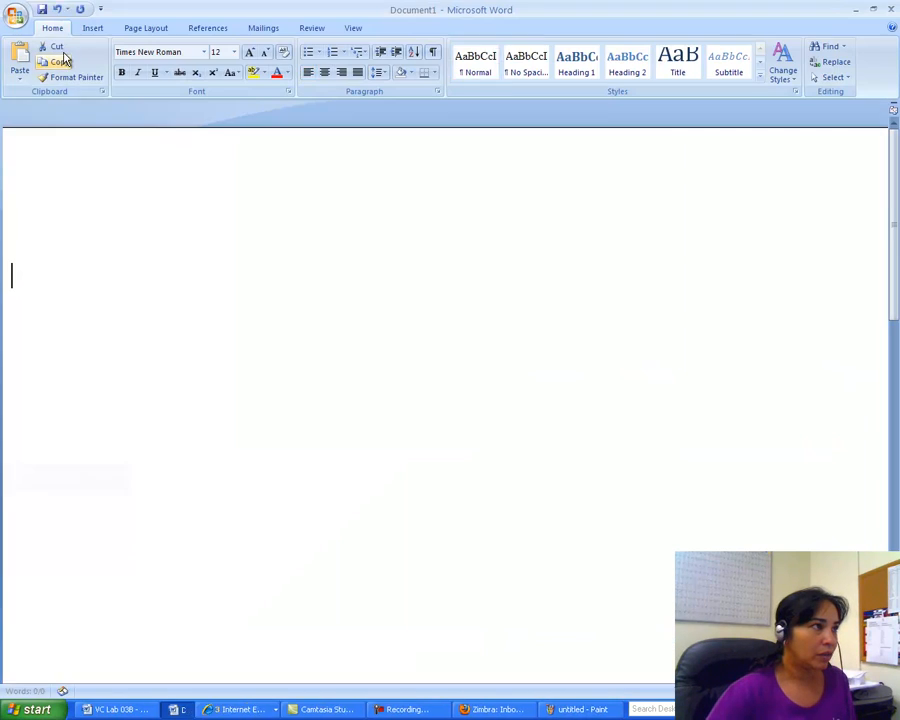
Step: Paste the Result tree image and save as Word 97-2003 into the misy 3395 summer 2011 folder
{"action": "left_click", "coordinate": [21, 54]}
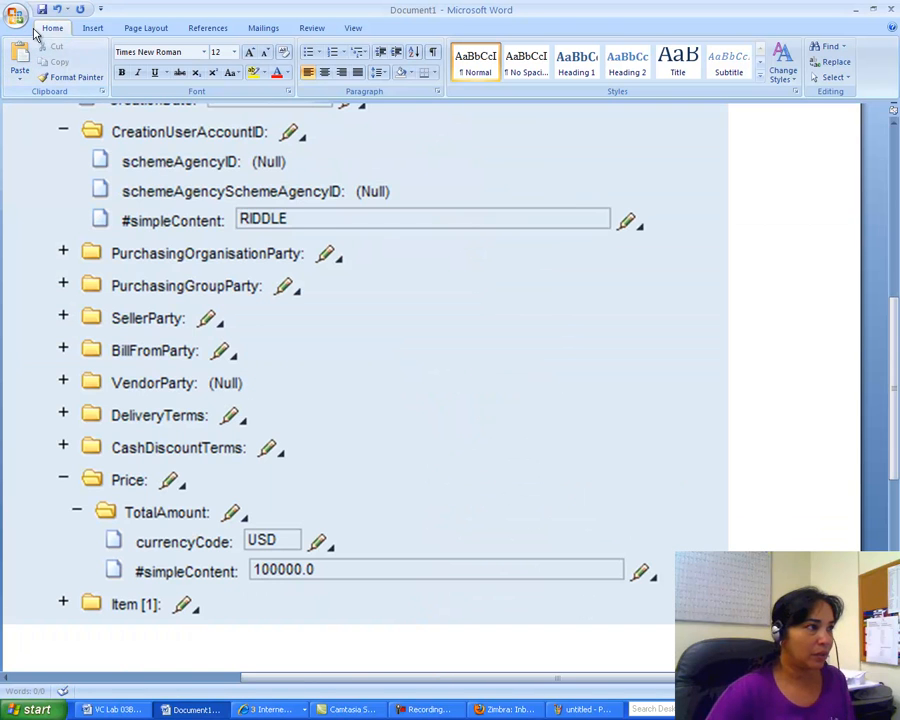
{"action": "left_click", "coordinate": [16, 17]}
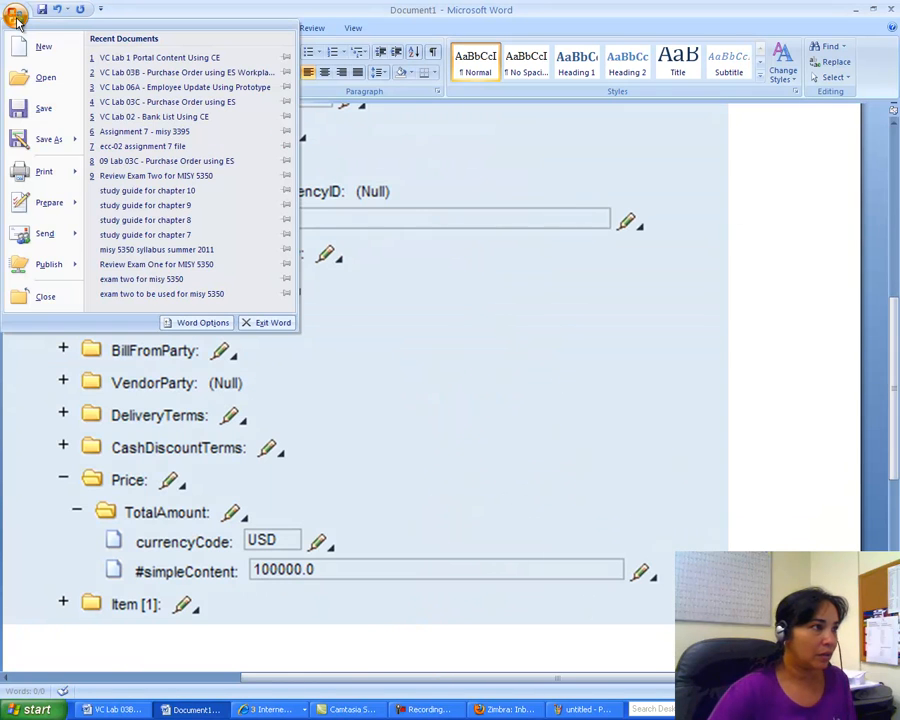
{"action": "mouse_move", "coordinate": [45, 139]}
{"action": "left_click", "coordinate": [146, 140]}
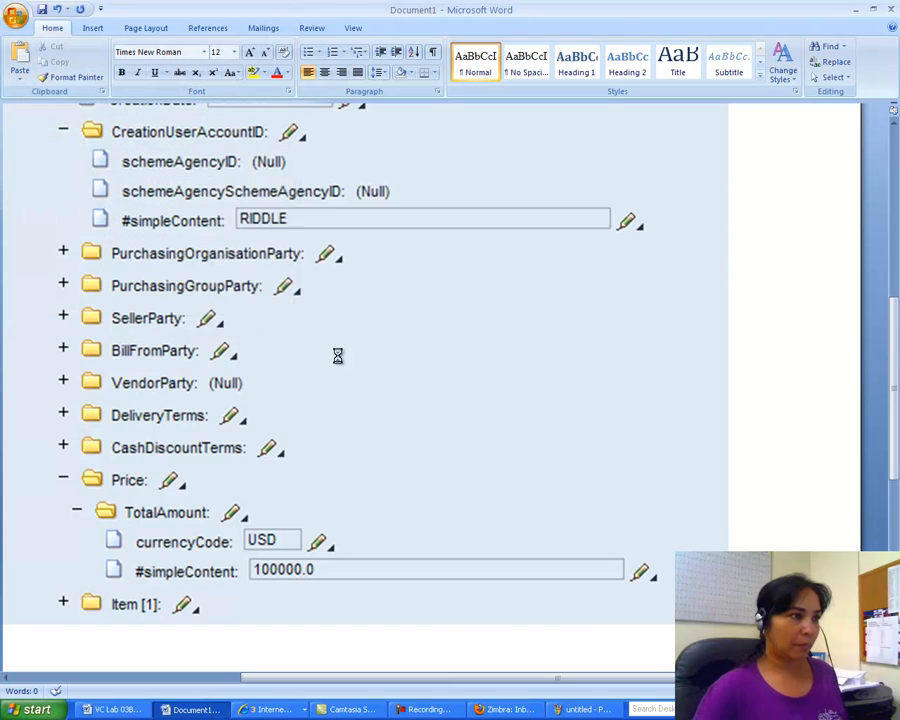
{"action": "left_click", "coordinate": [222, 282]}
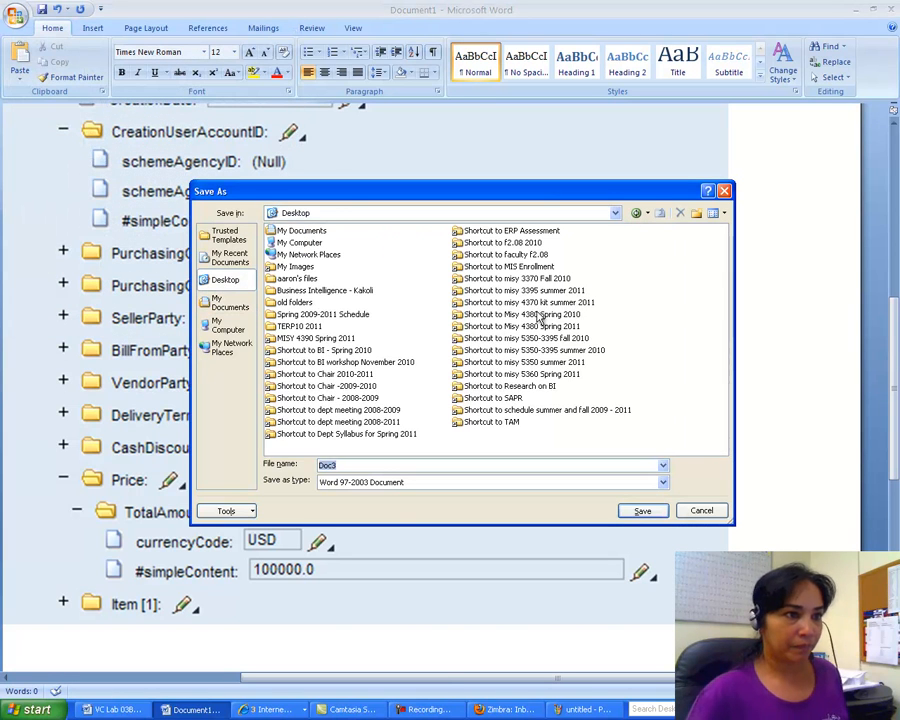
{"action": "double_click", "coordinate": [520, 290]}
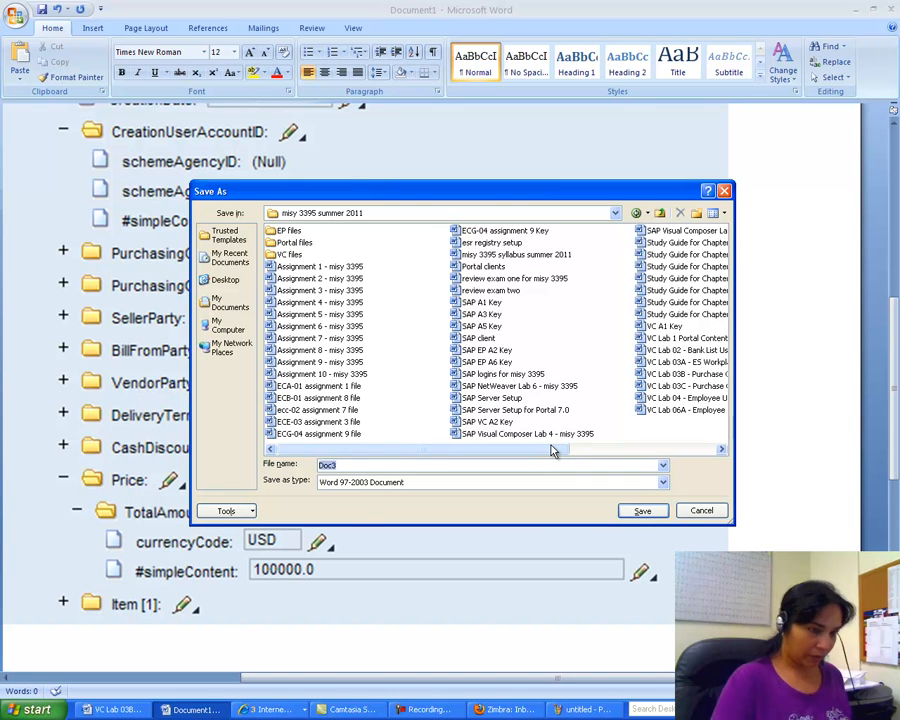
Step: Name the document 'SAP VC A3b Key', save it, and close Word
{"action": "type", "text": "SAP"}
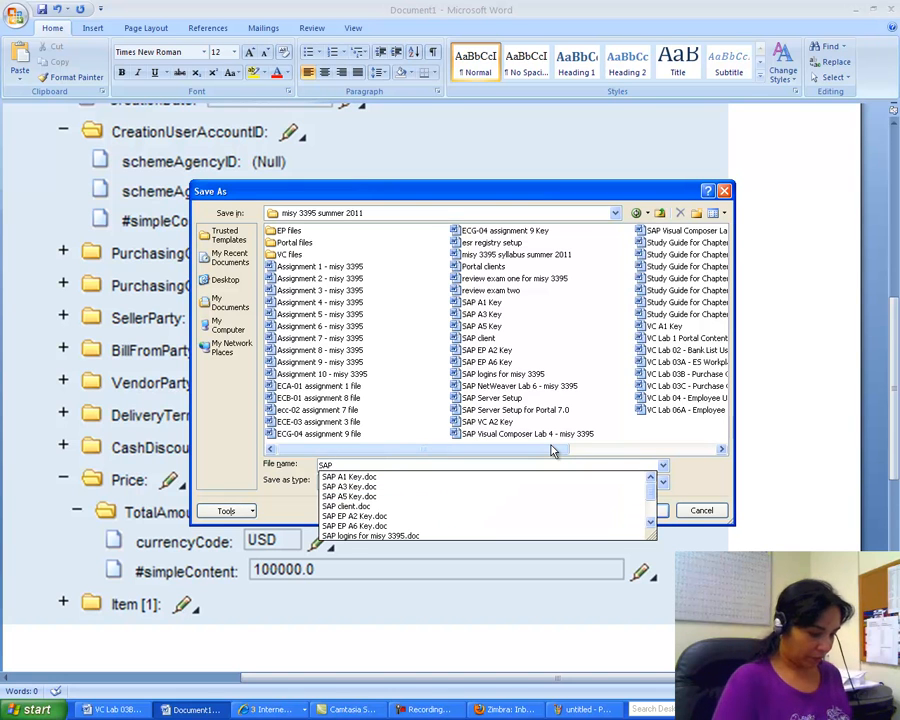
{"action": "type", "text": " VC "}
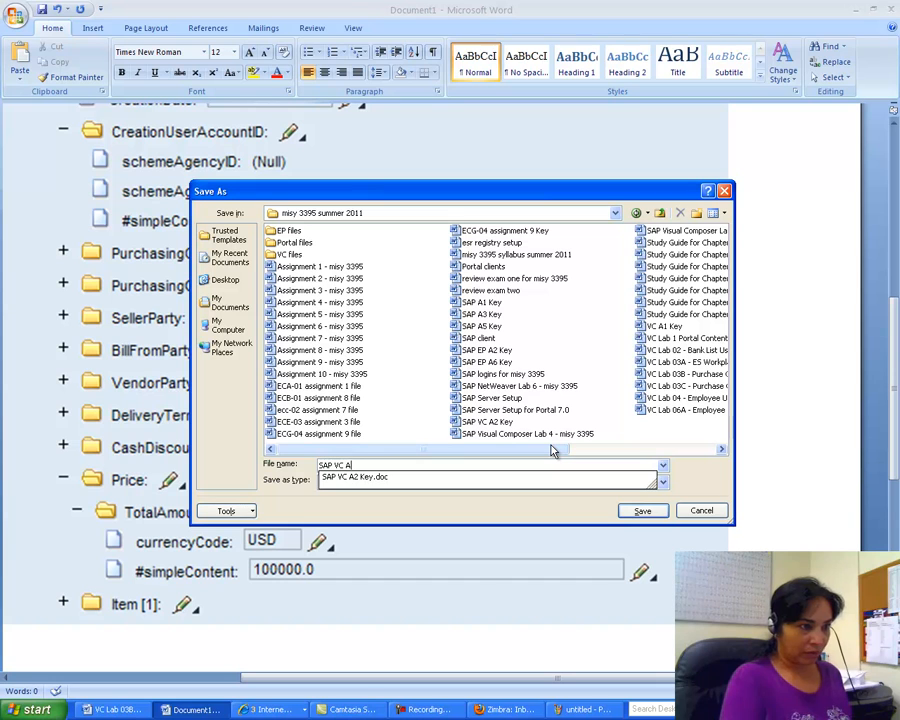
{"action": "type", "text": "A3b"}
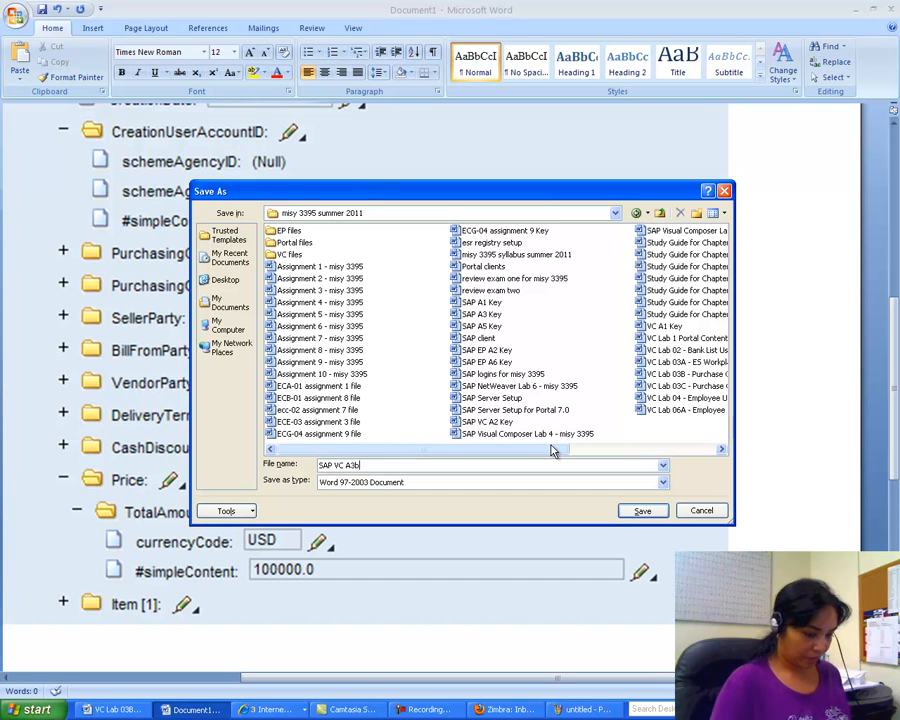
{"action": "type", "text": " Key"}
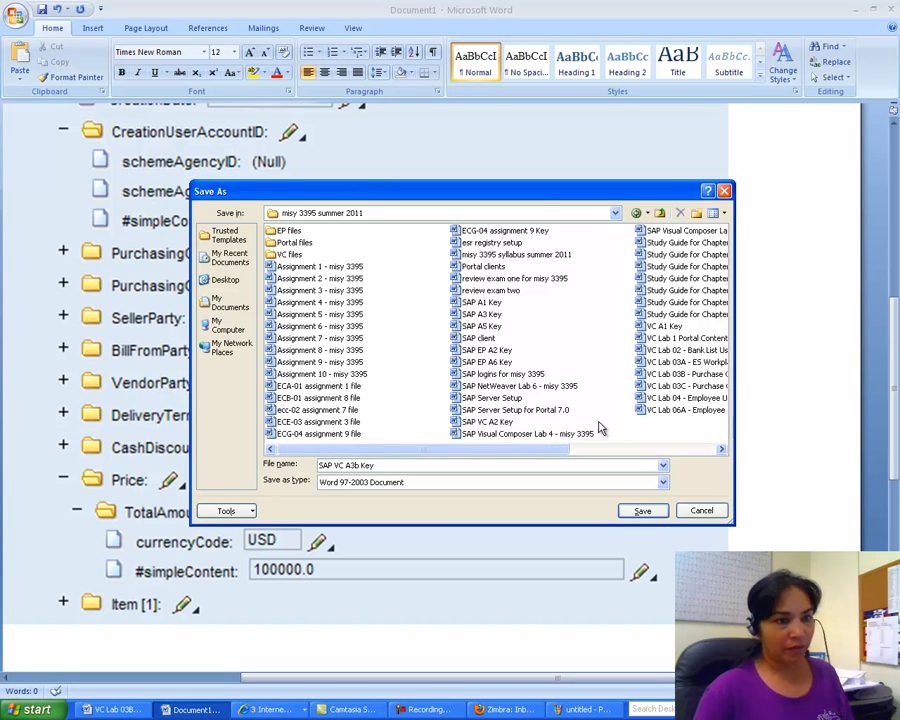
{"action": "left_click", "coordinate": [640, 510]}
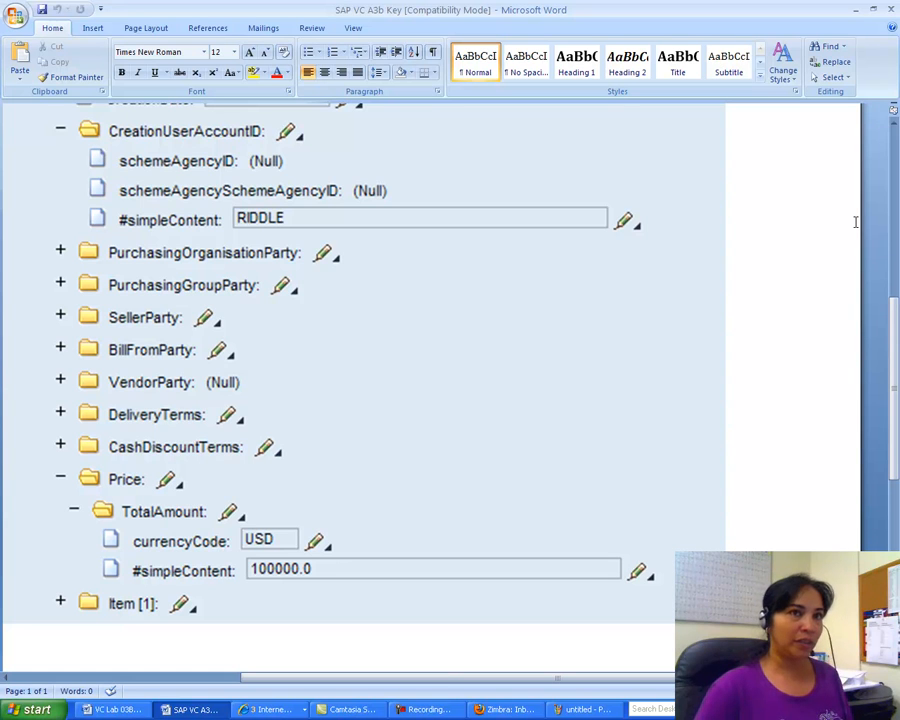
{"action": "left_click", "coordinate": [893, 10]}
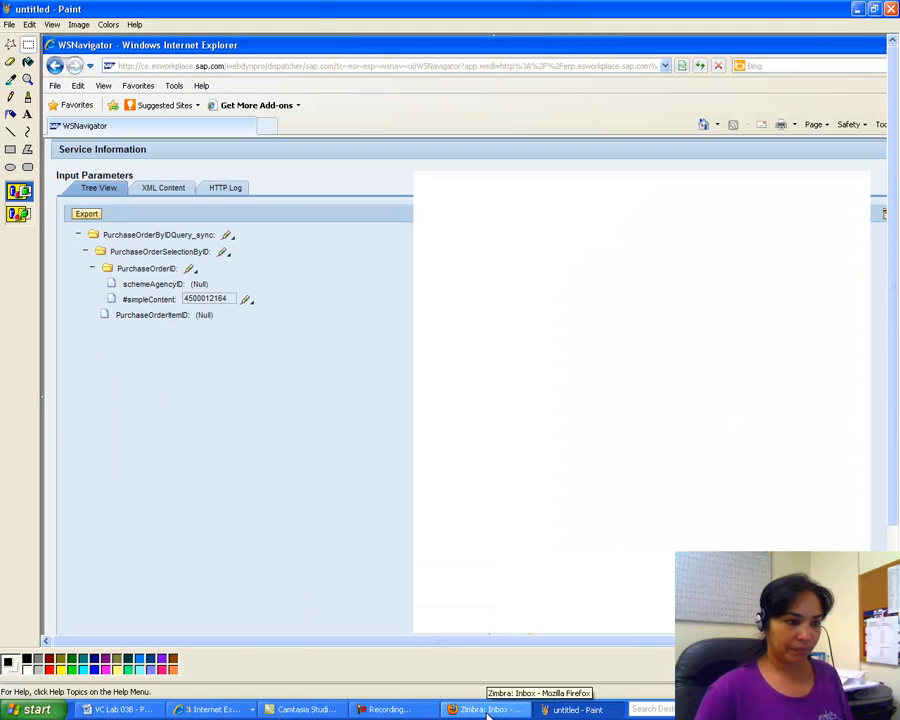
{"action": "left_click", "coordinate": [408, 710]}
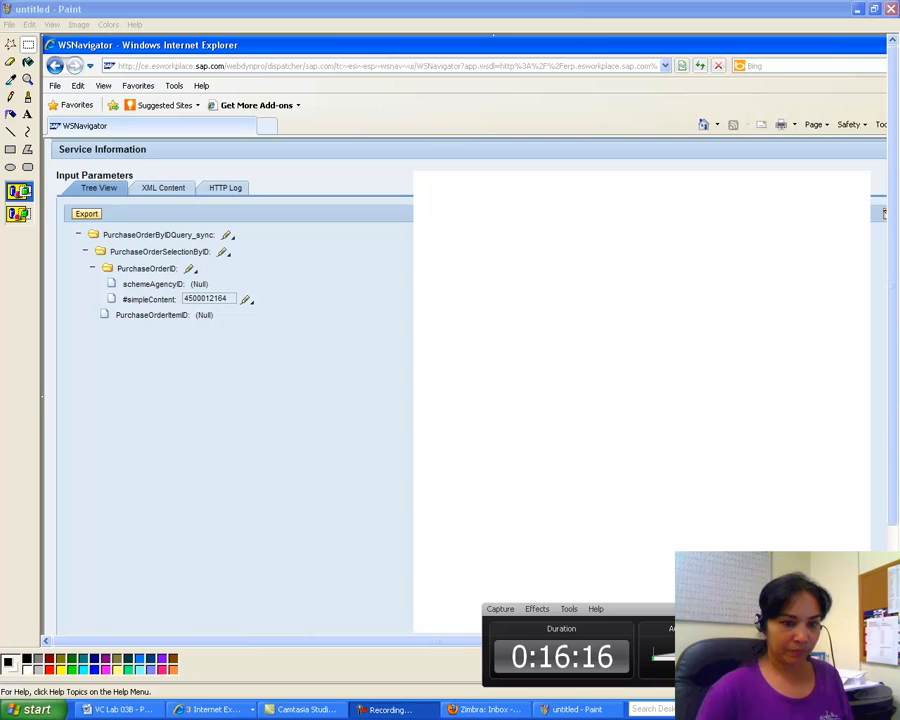